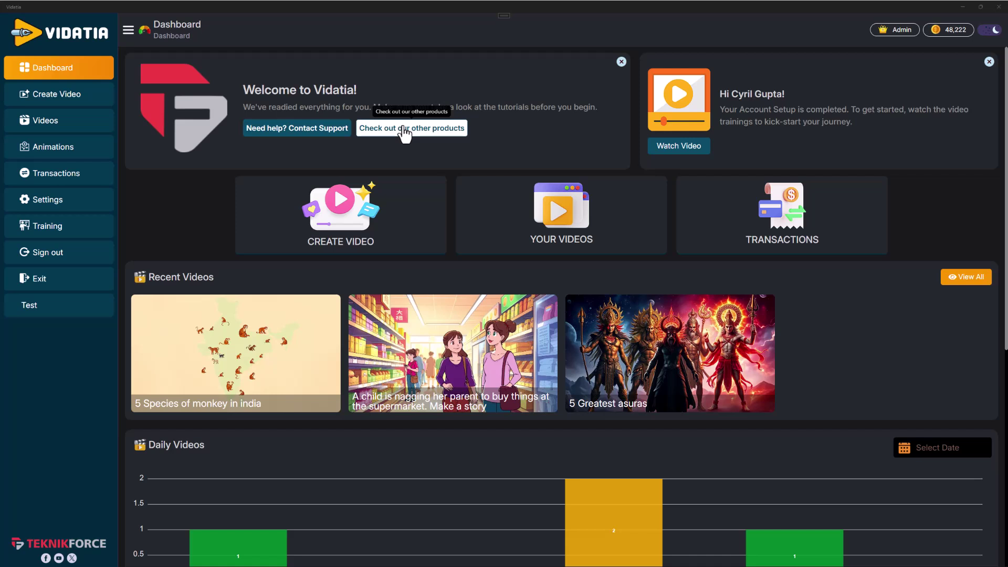
- Go to the Create Video page and preview its three creation options
click(107, 93)
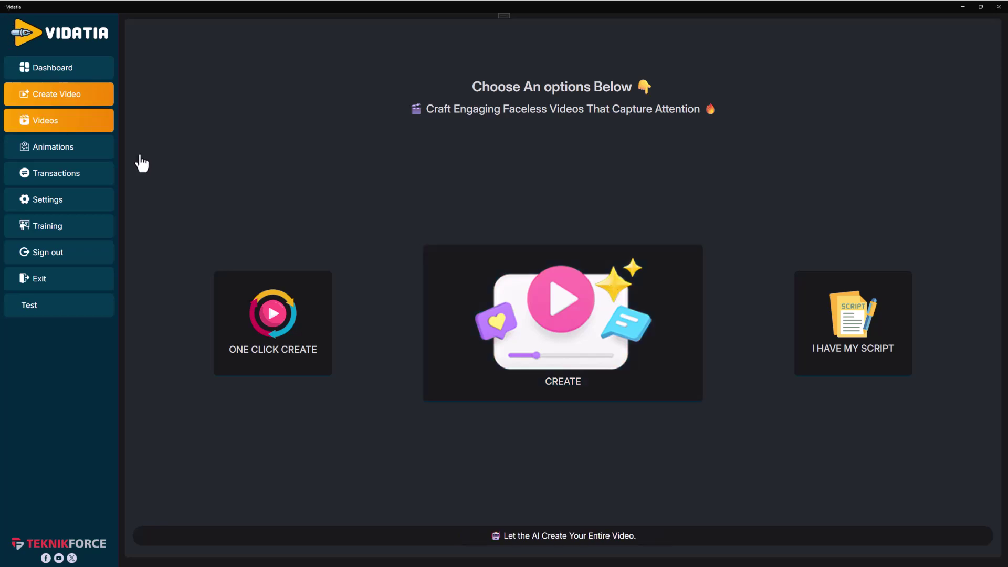
- Start a described video with the topic '5 Best Yoga Exercises for Backache'
click(567, 302)
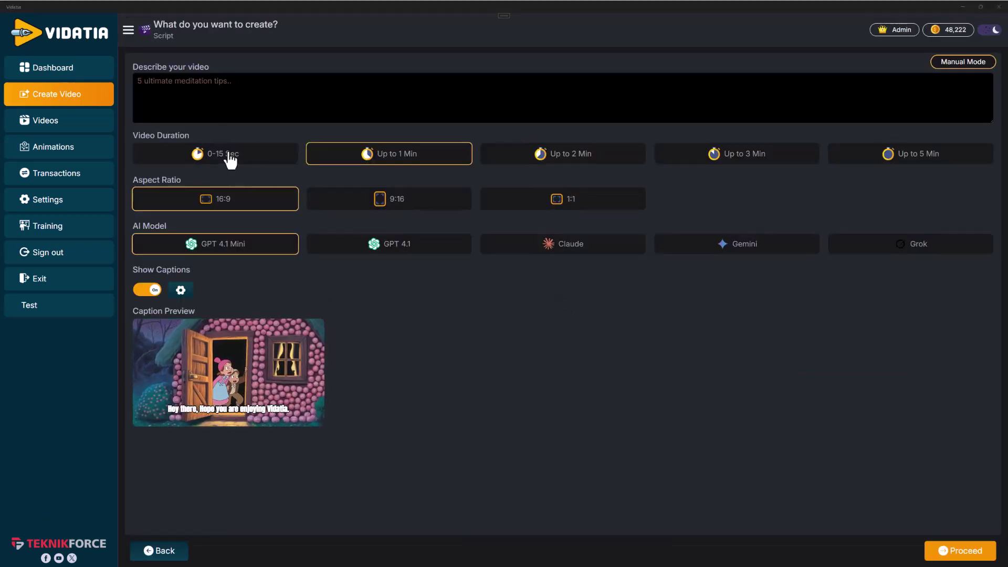
click(175, 90)
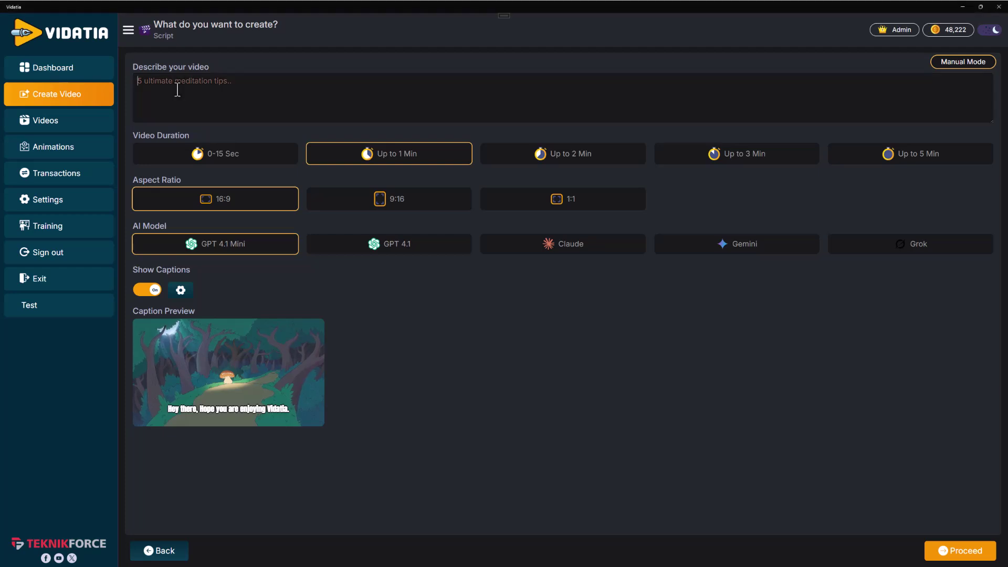
text(5 Best Yoga Exercises for Backache)
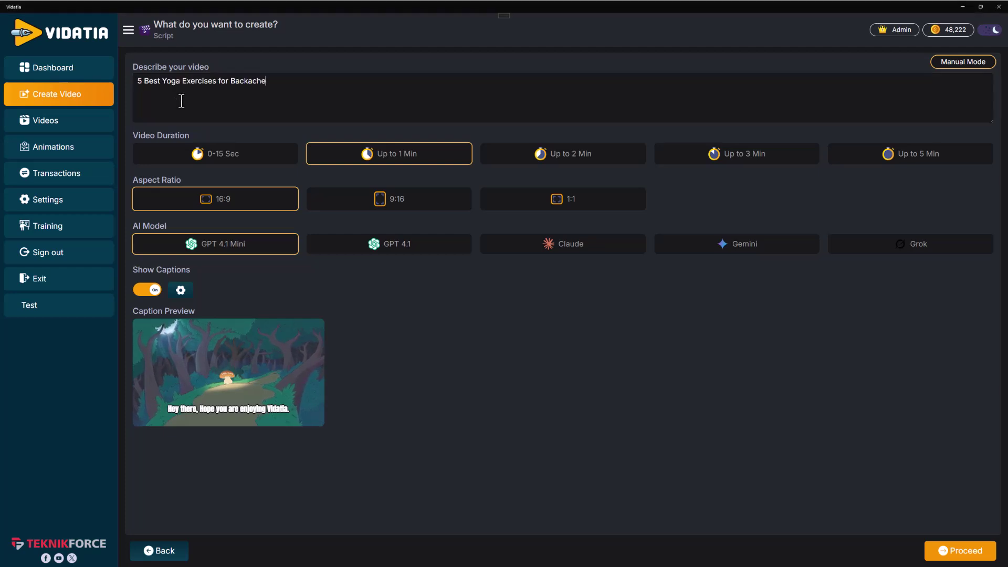
drag(138, 81, 176, 80)
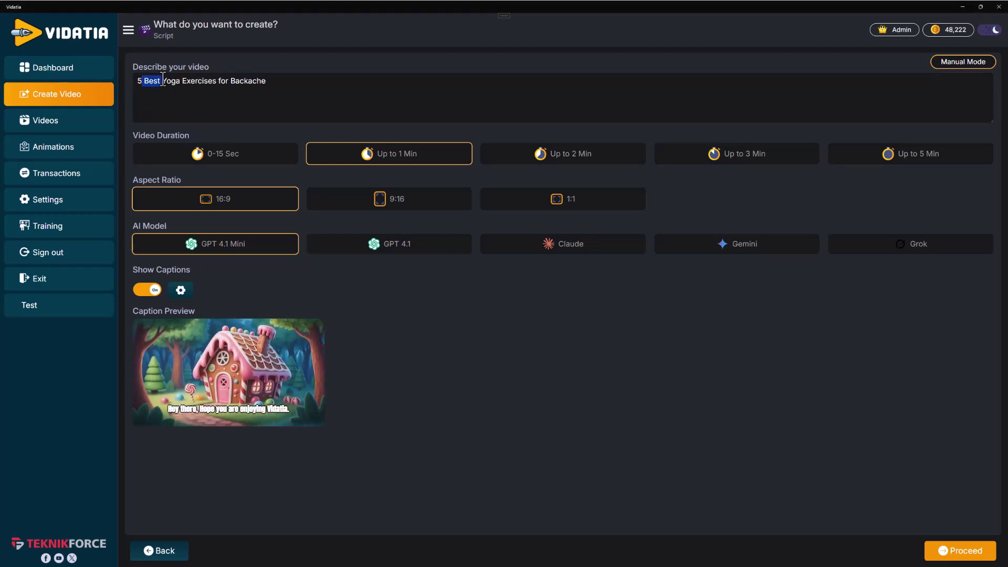
click(182, 81)
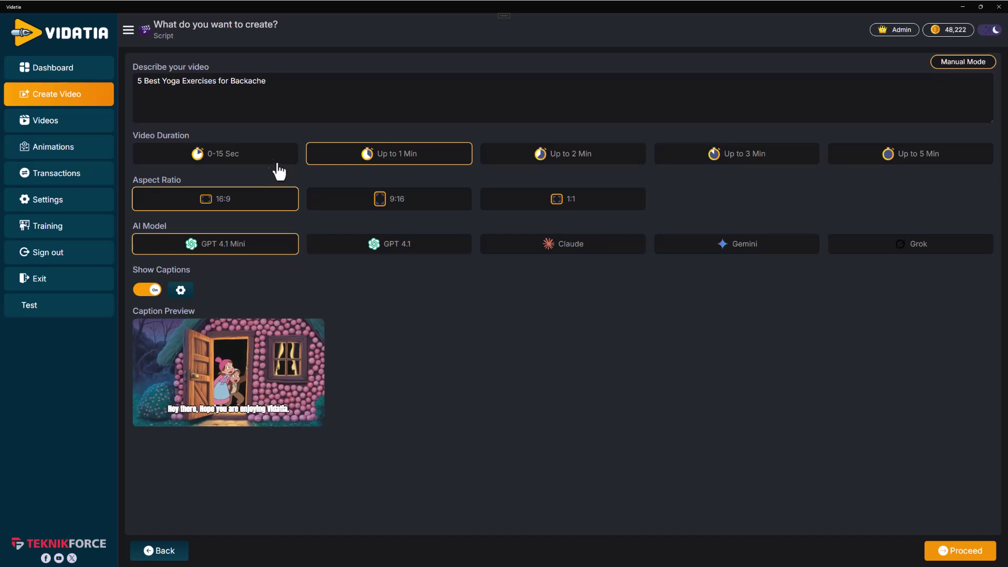
- Try 0-15 second and 5-minute lengths and a 9:16 ratio, keeping Up to 1 Min
click(259, 162)
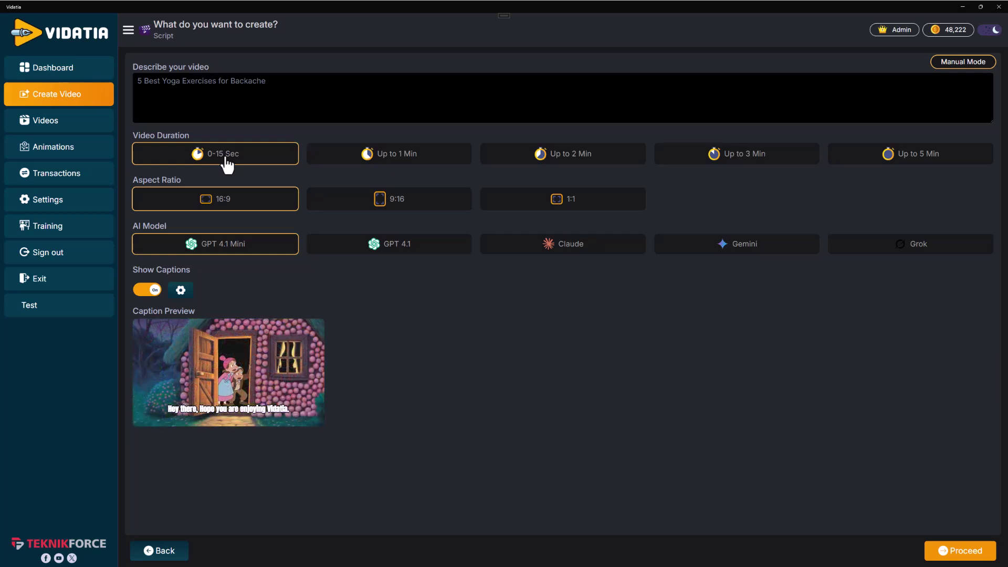
click(386, 199)
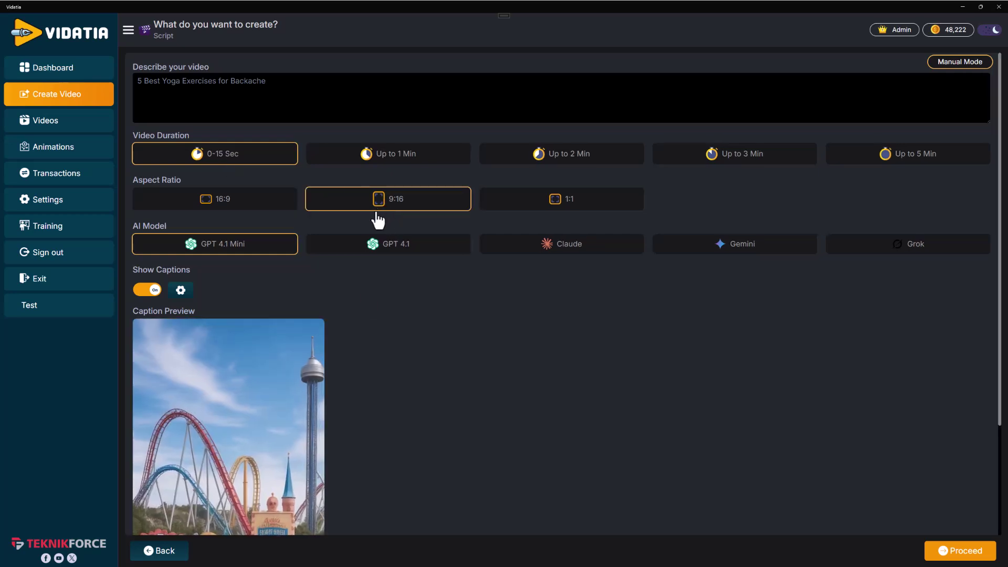
click(293, 199)
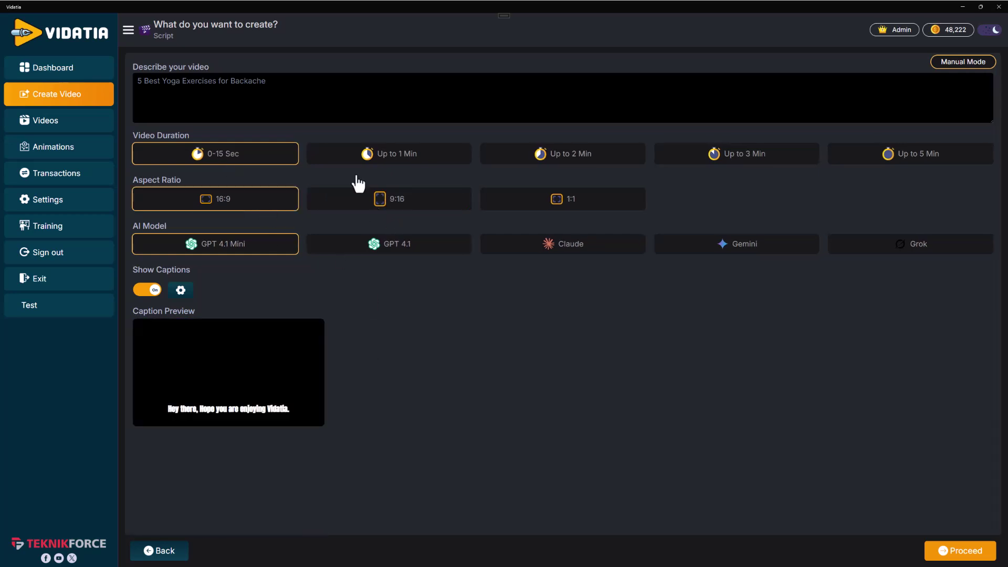
click(397, 165)
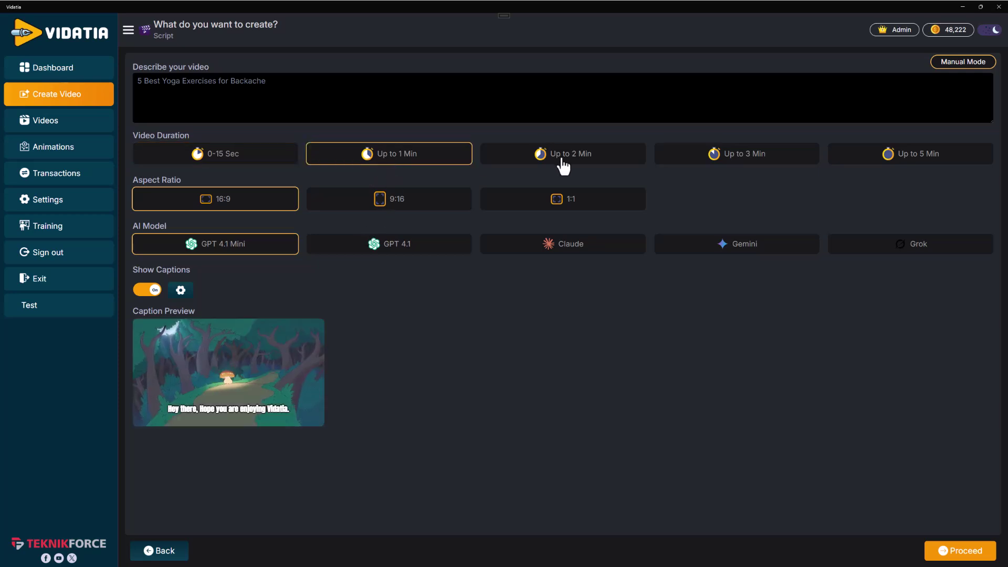
click(898, 161)
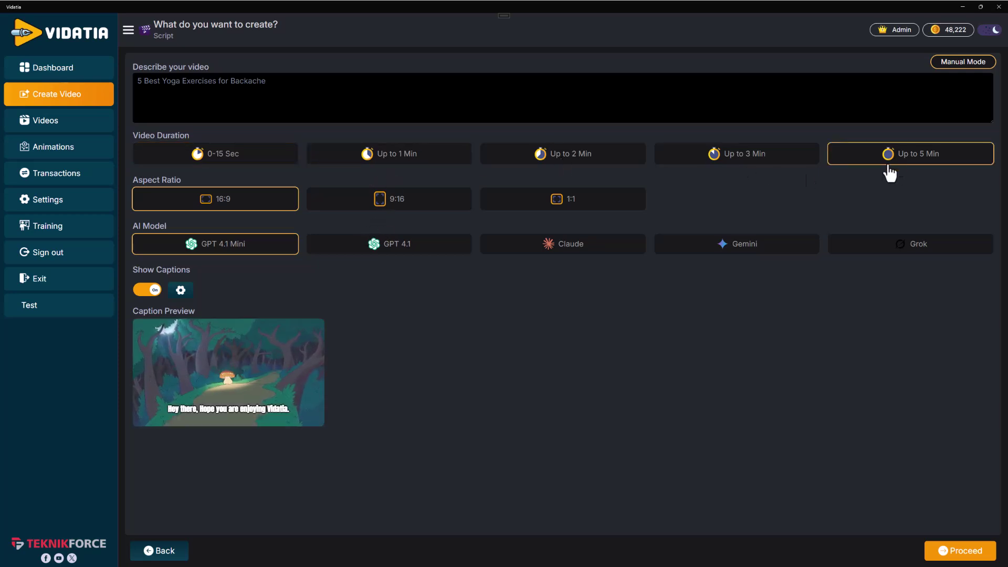
click(453, 157)
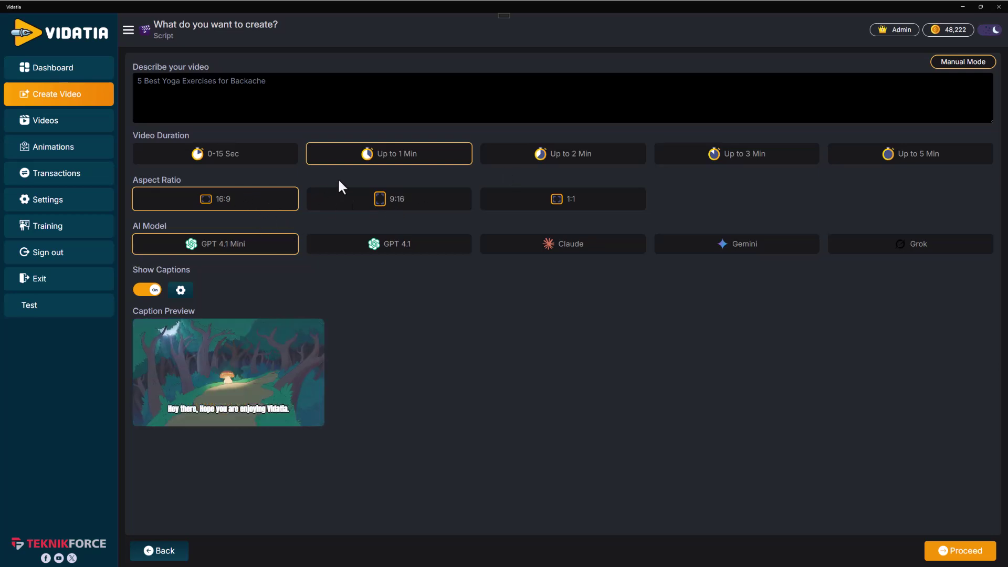
- Compare the 9:16 and 1:1 formats, then return to 16:9
click(389, 199)
click(544, 199)
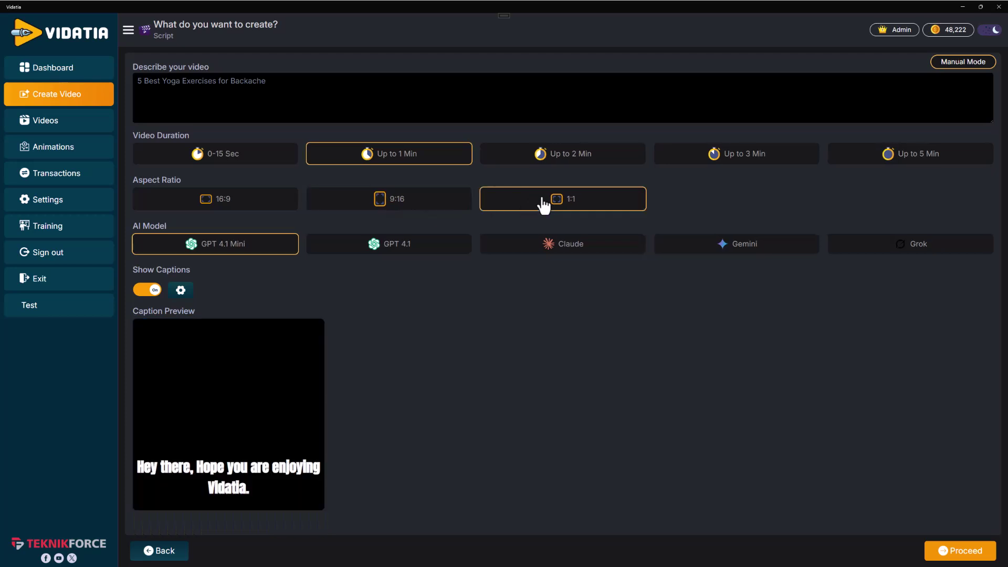
click(272, 207)
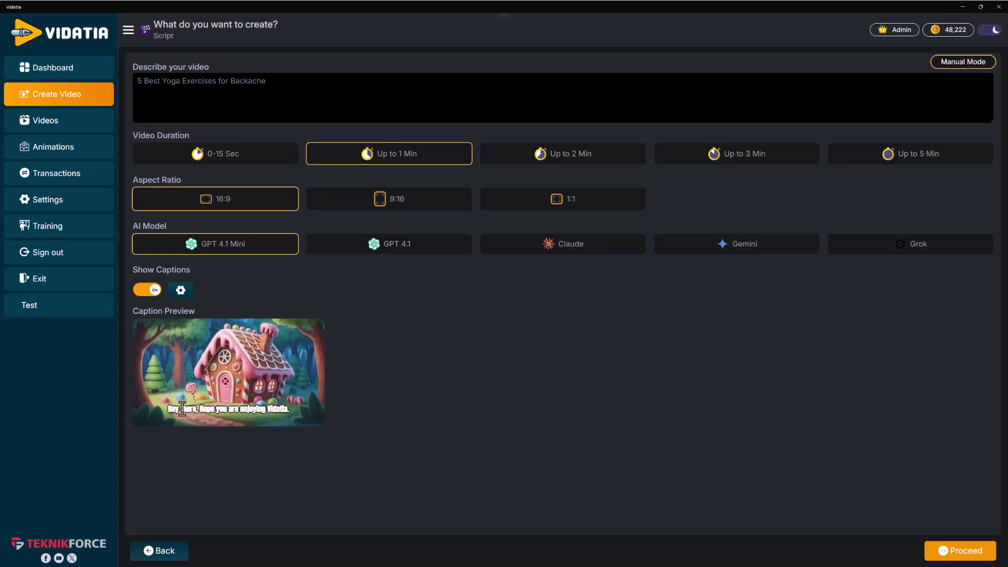
- Check the caption font and size lists, keep Anton at 74, and save the captions
click(181, 290)
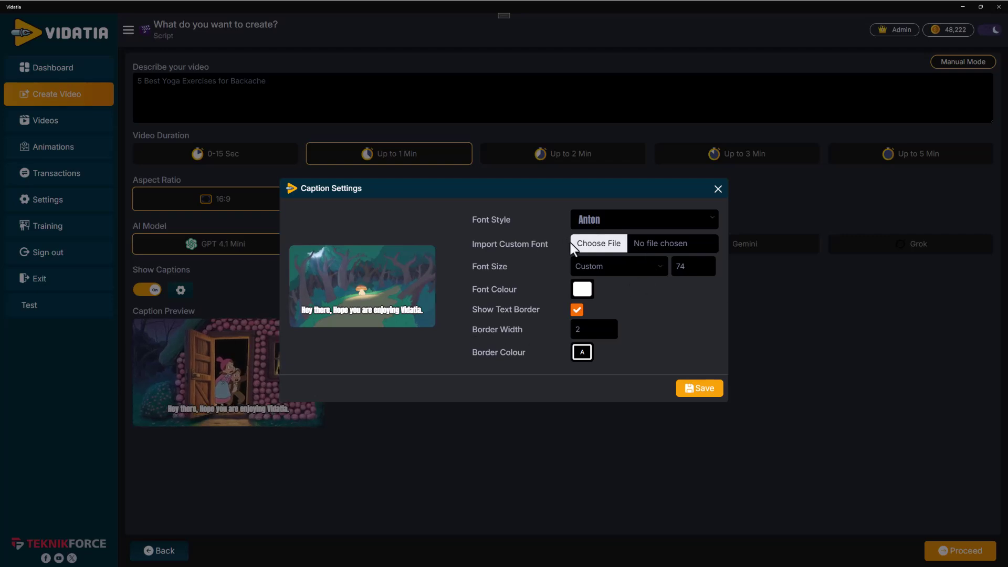
click(597, 222)
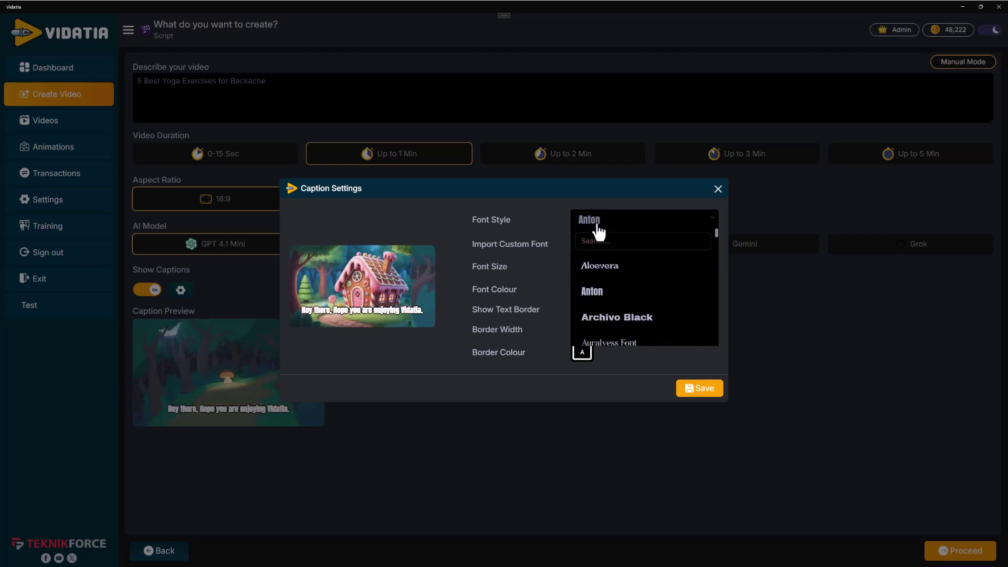
click(597, 225)
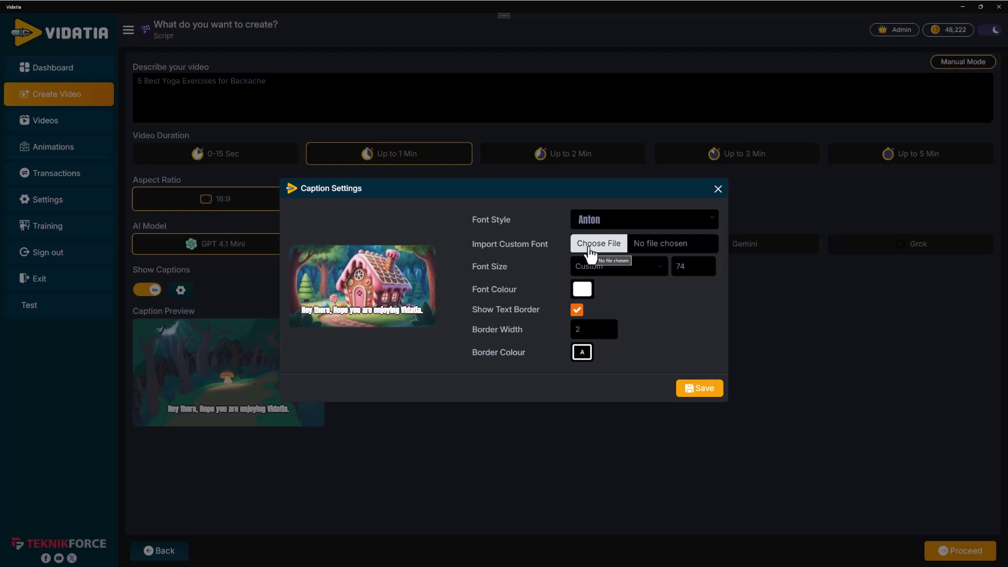
click(592, 269)
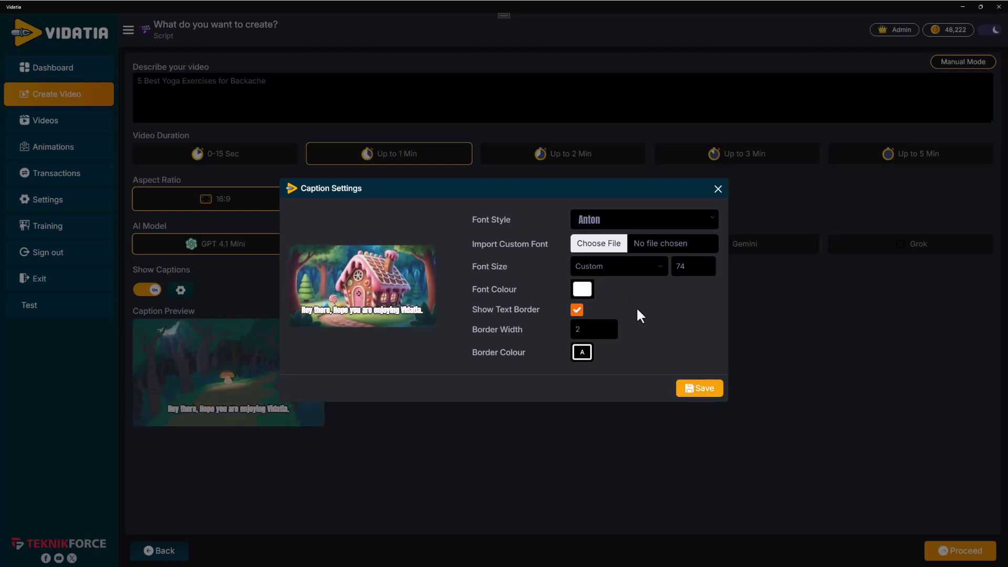
click(699, 389)
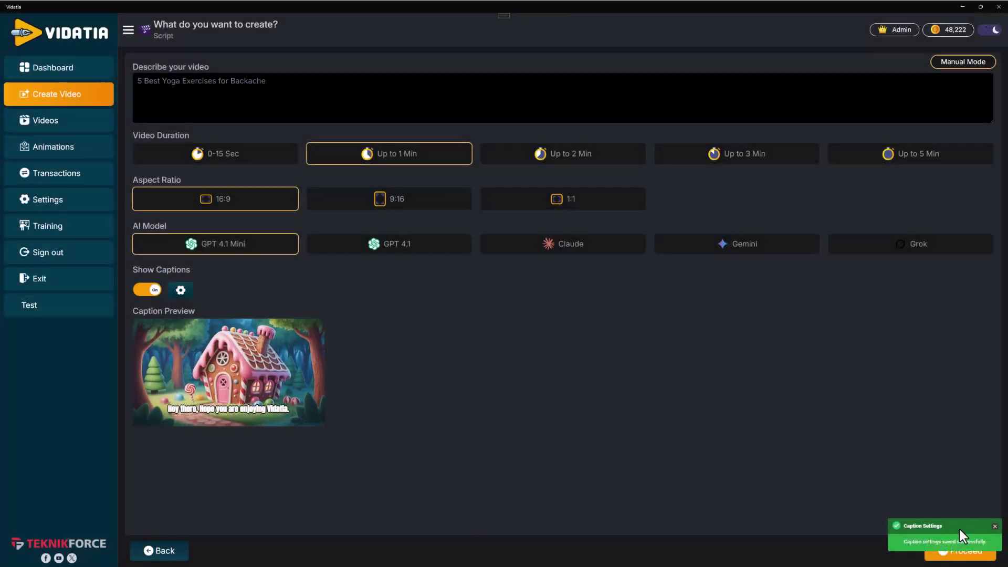
- Preview the Alloy, Ash, Coral, Echo, Fable and Shimmer voices, then pick Nova
click(959, 551)
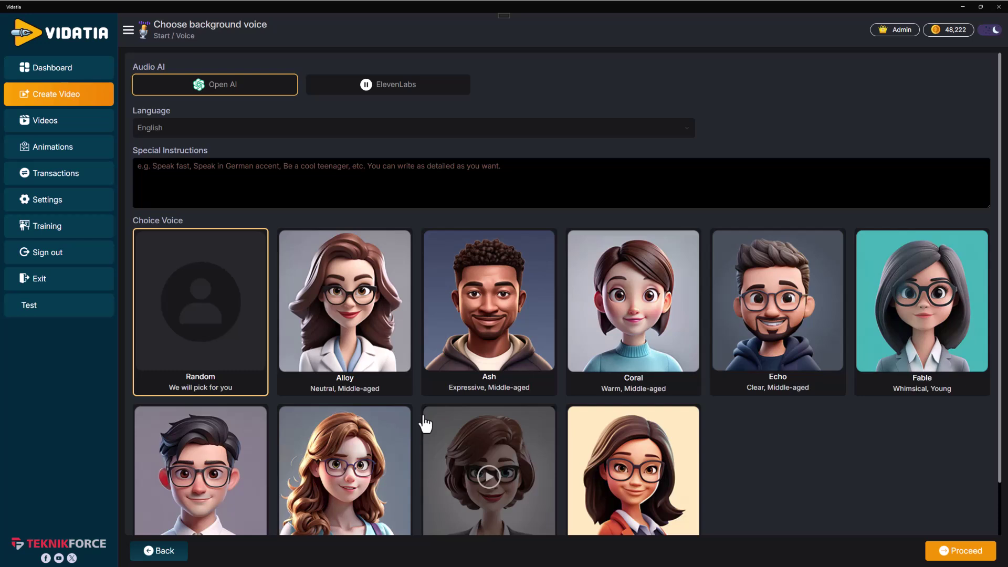
scroll(426, 424, down, 1)
mouse_move(489, 244)
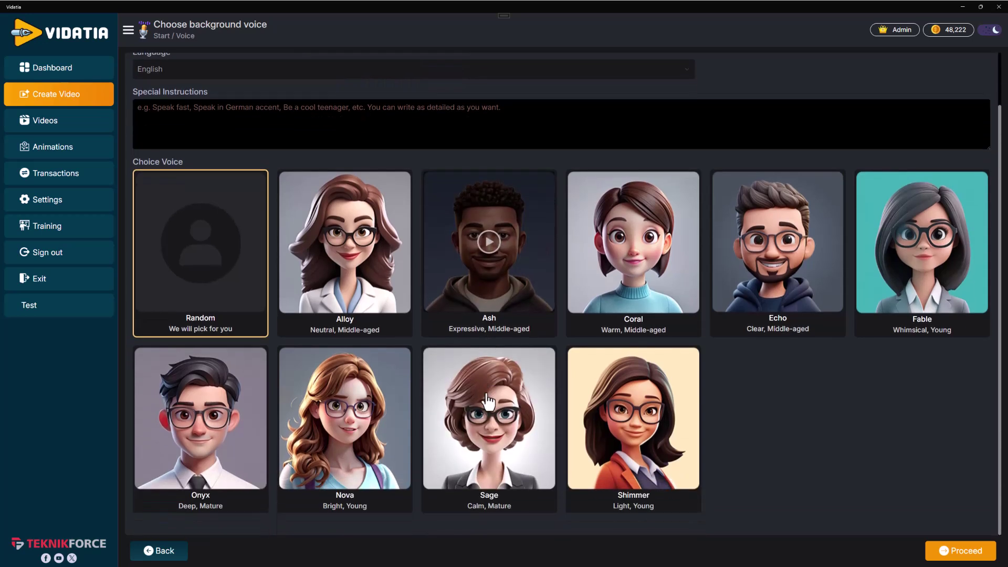
click(347, 250)
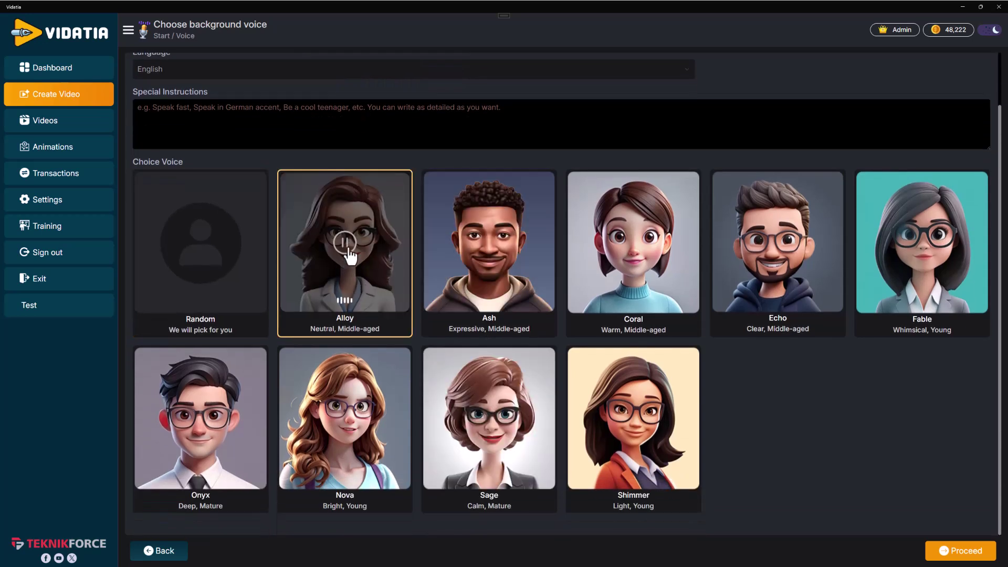
click(489, 262)
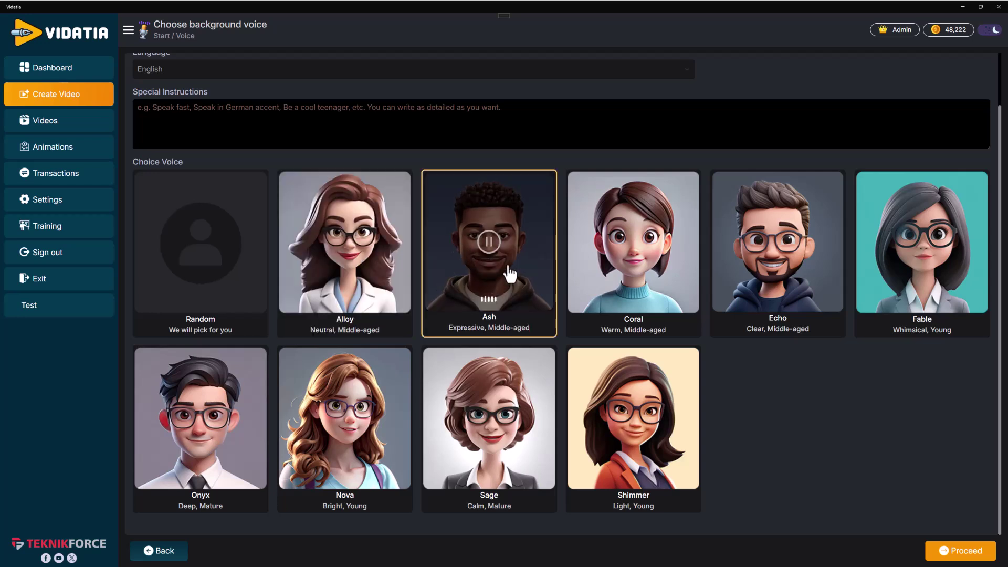
click(630, 276)
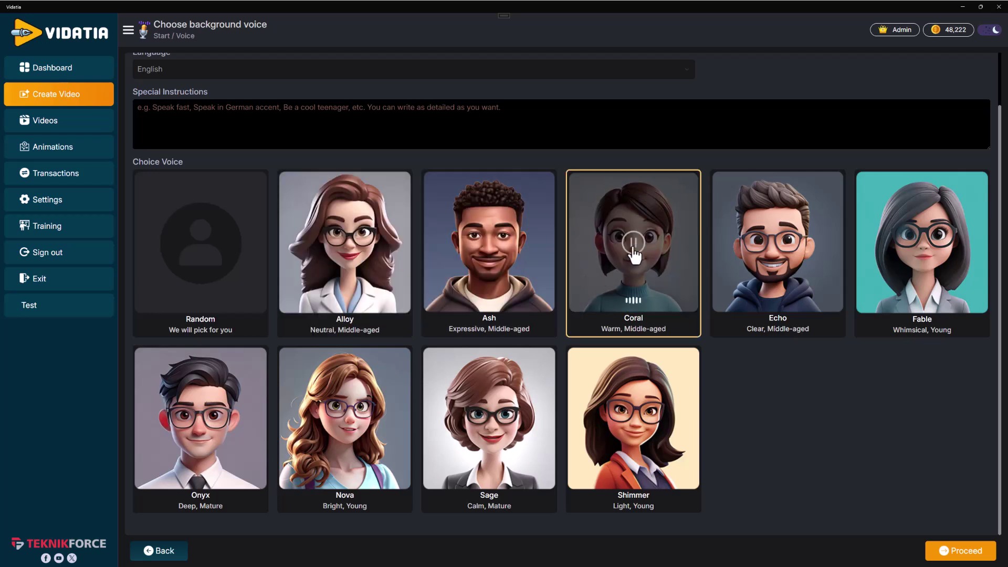
click(778, 264)
click(922, 268)
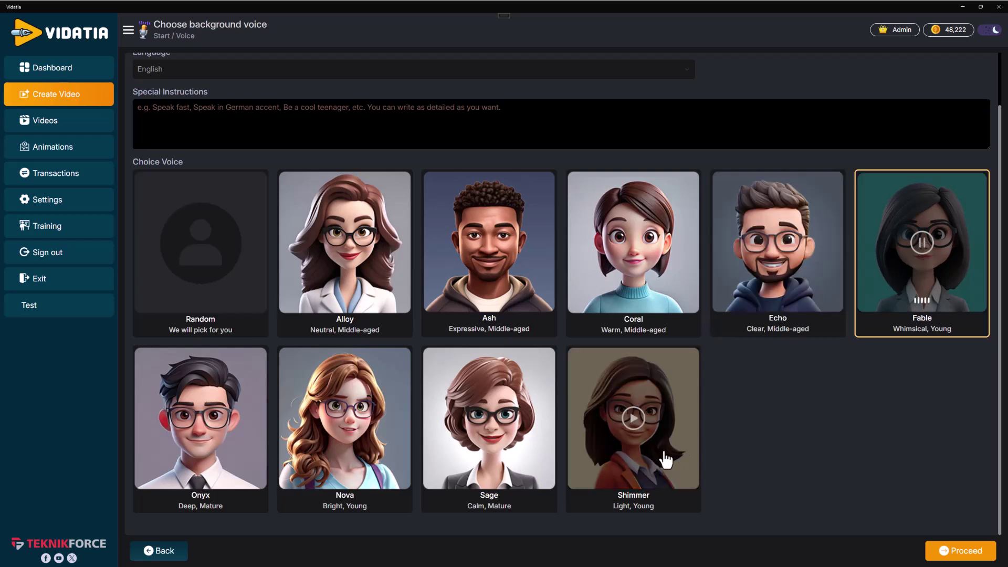
click(639, 425)
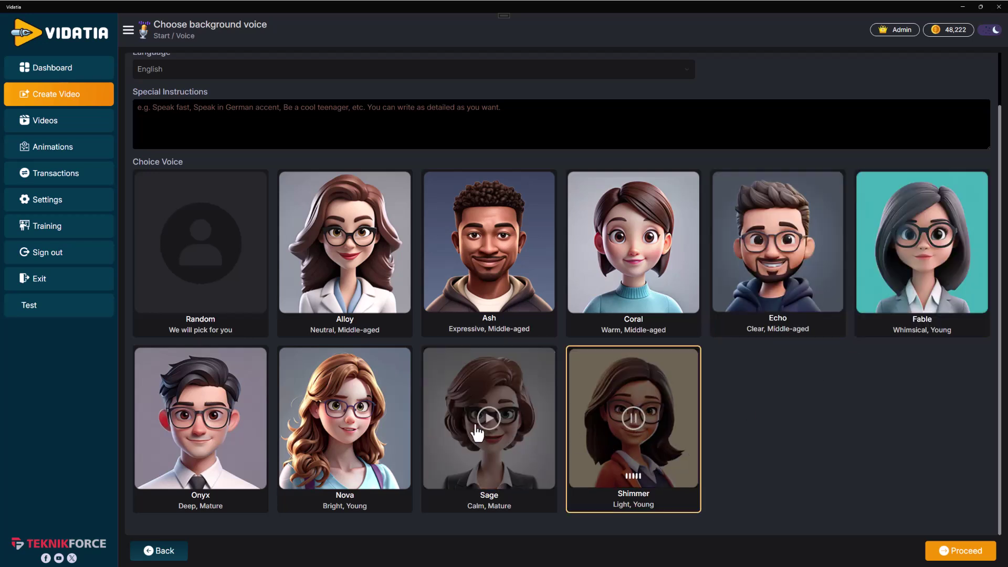
click(347, 426)
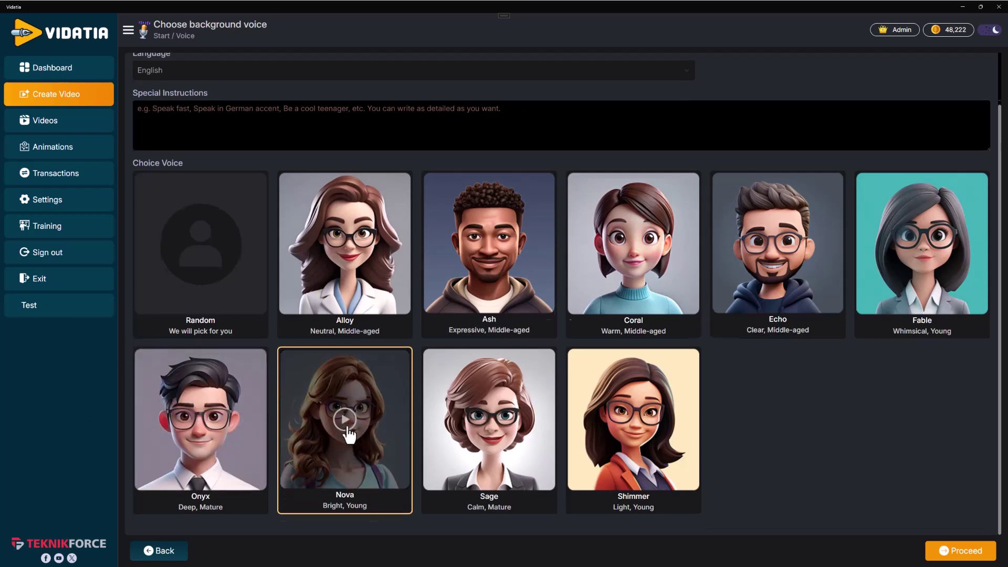
scroll(365, 441, up, 2)
- Give the English Nova narration the special instruction 'Be emotive and kind.'
click(215, 188)
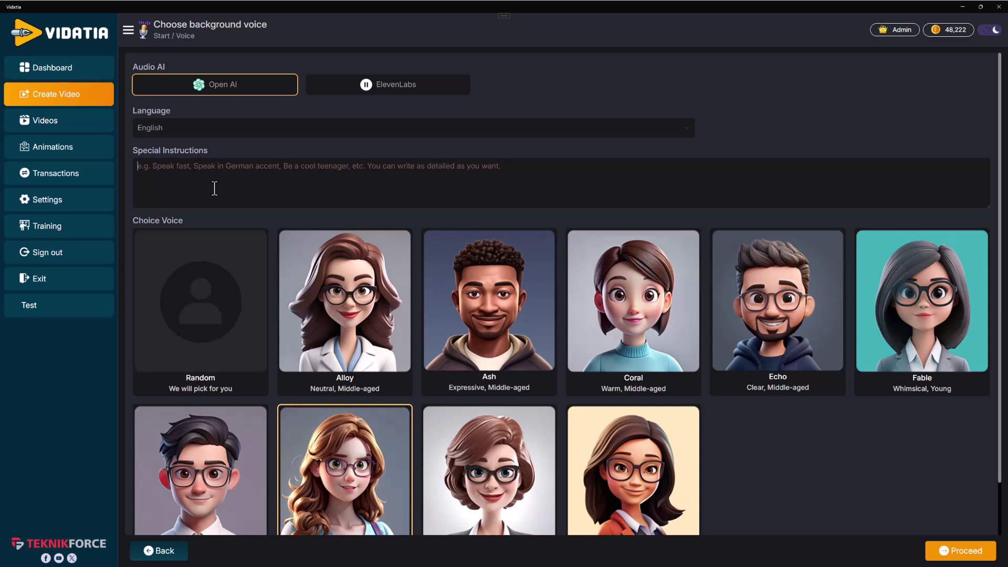
text(Be mo)
text( emoti)
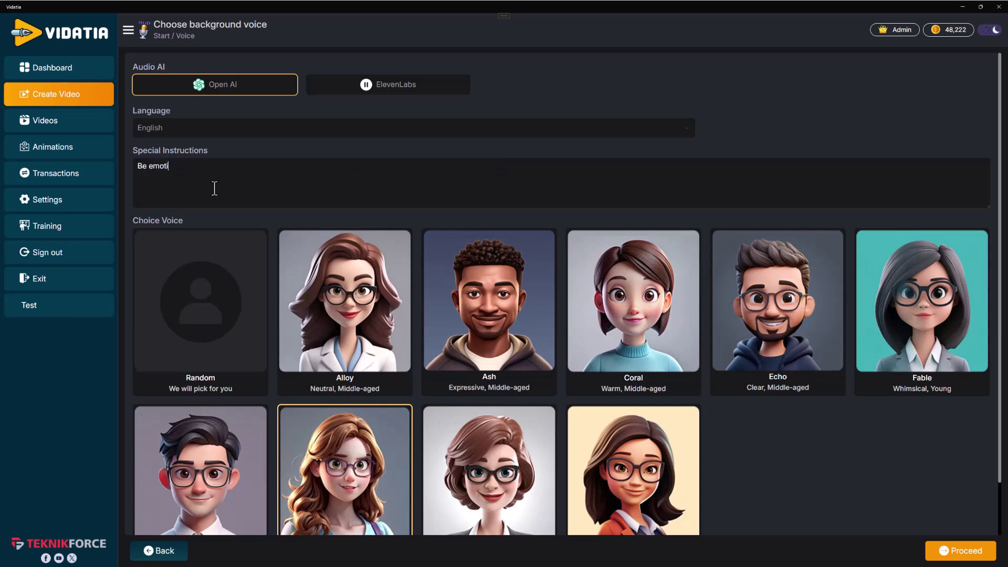
text(ve and kind.)
scroll(867, 316, down, 2)
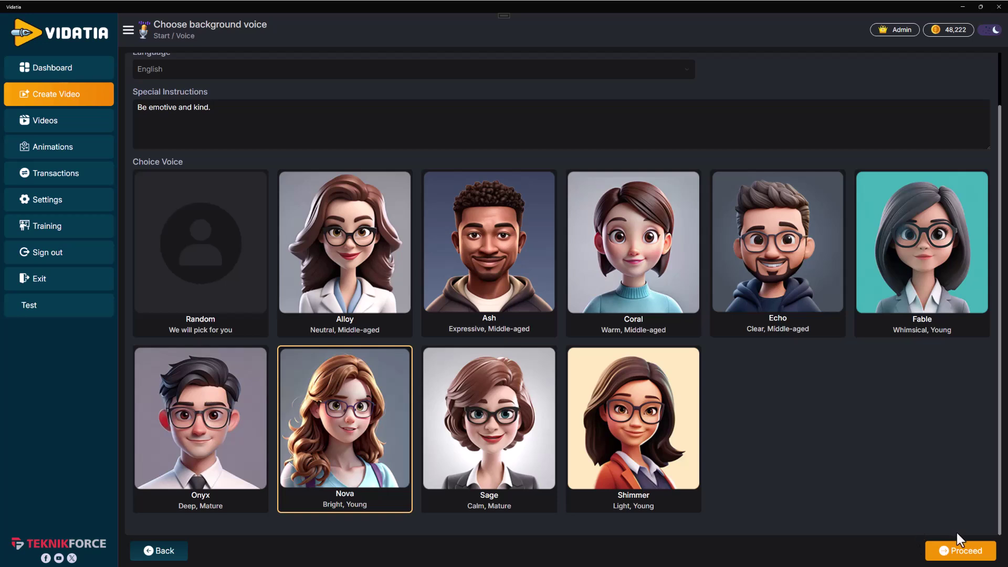
- Generate the backache yoga script and review its five poses, Cat-Cow through Sphinx
click(958, 550)
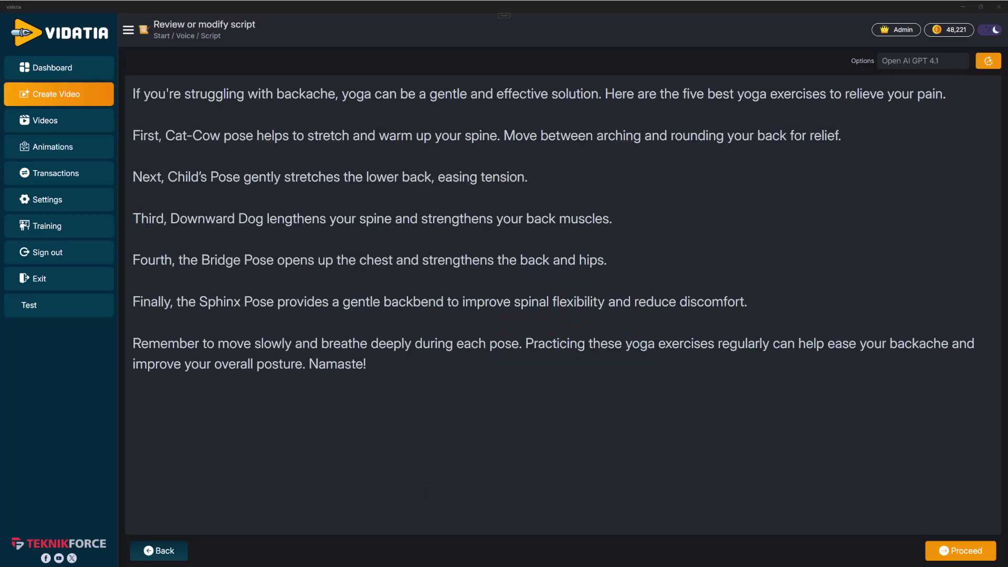
drag(674, 443, 240, 123)
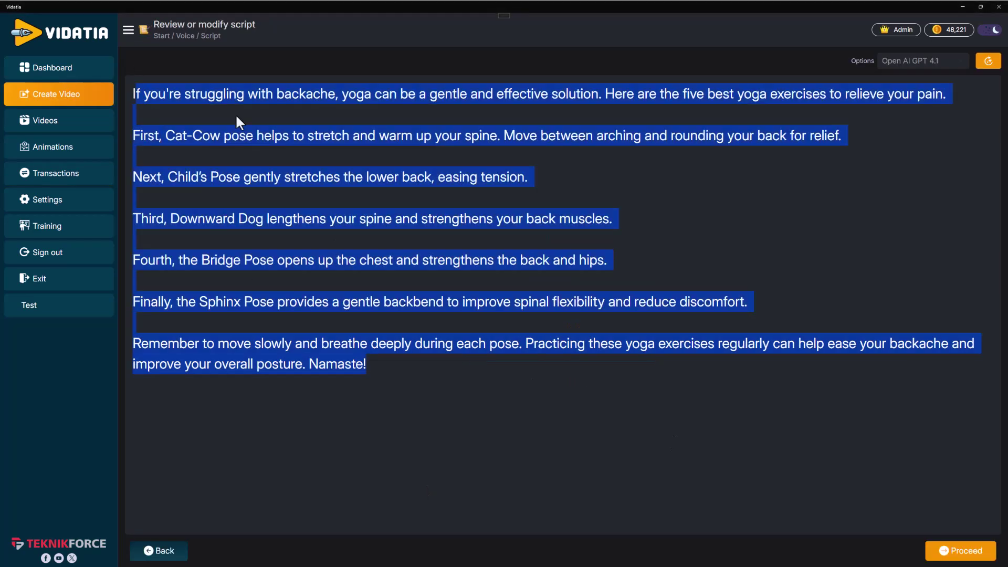
click(456, 296)
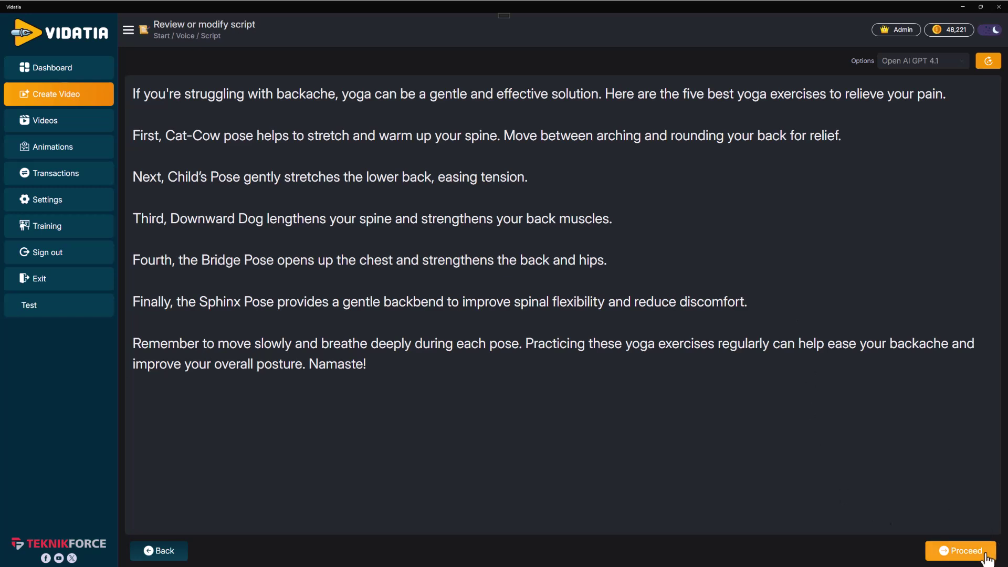
click(963, 550)
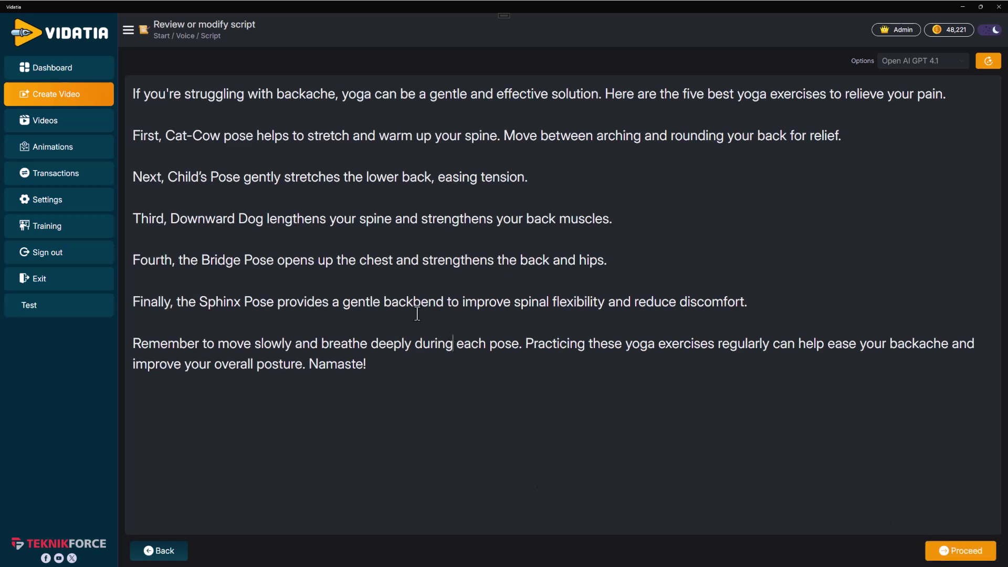
key(BackSpace)
- Accept the script, preview Glossy and Trap Future Bass, and continue with no background music
click(957, 551)
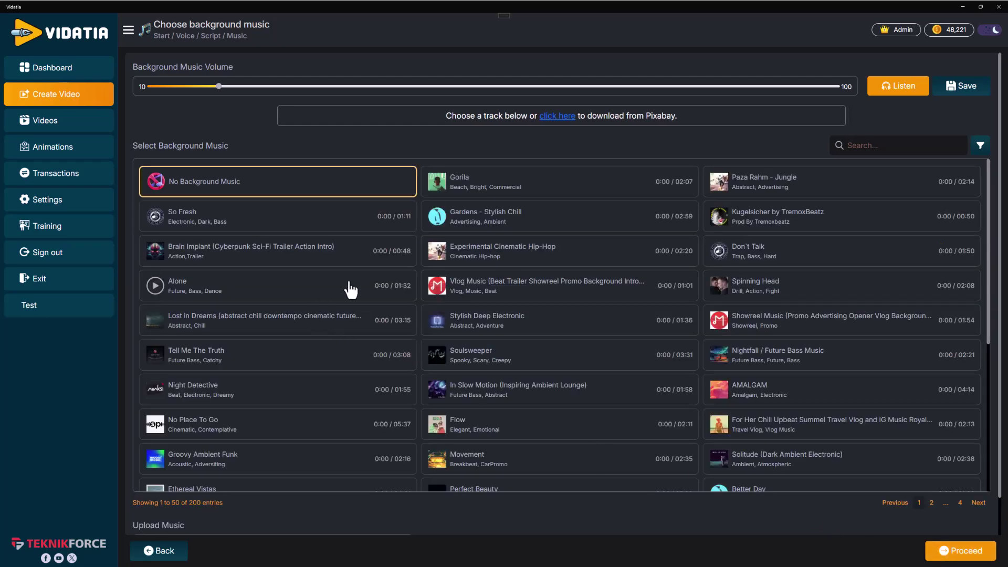
scroll(391, 335, down, 5)
scroll(391, 334, down, 5)
scroll(391, 335, down, 1)
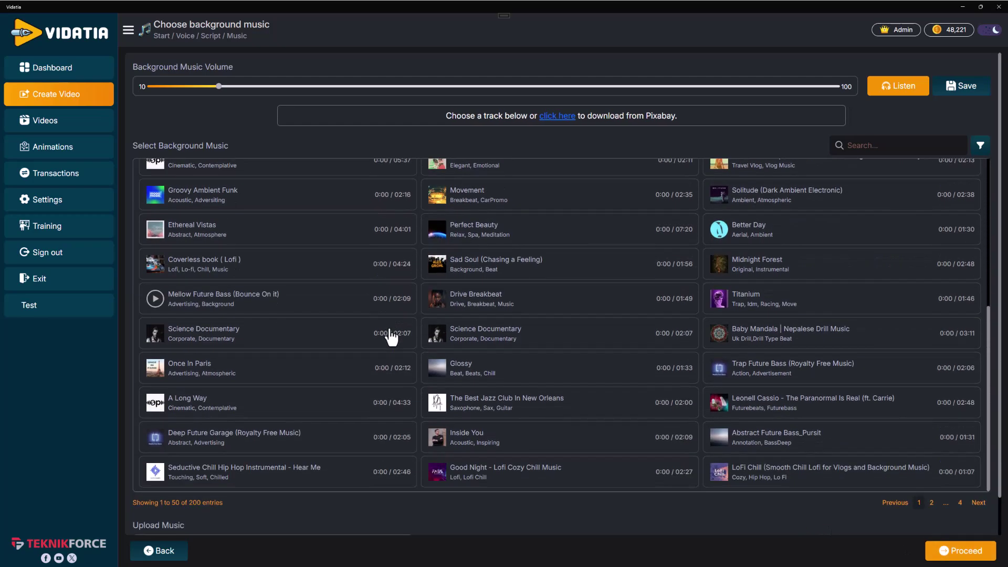
click(438, 369)
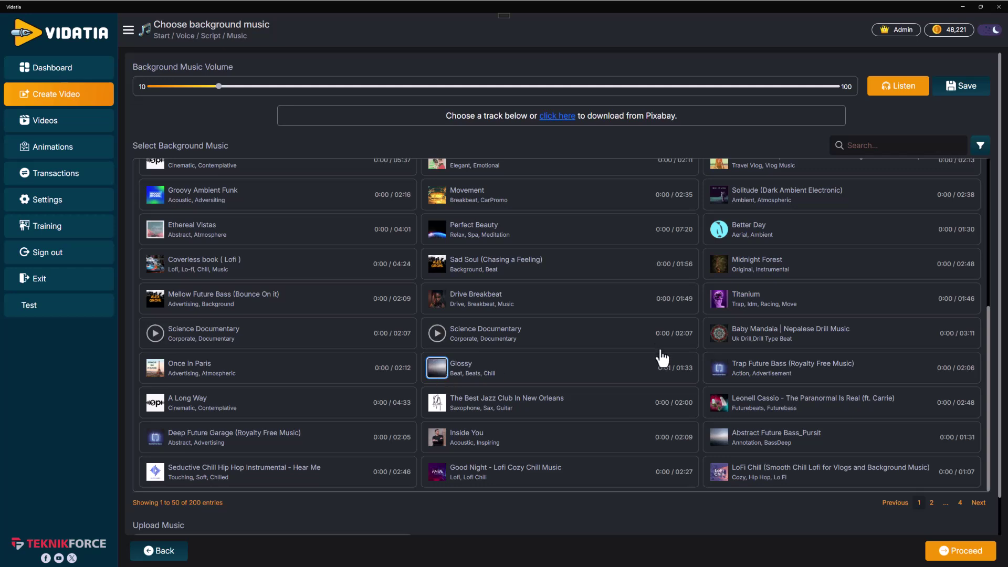
click(719, 369)
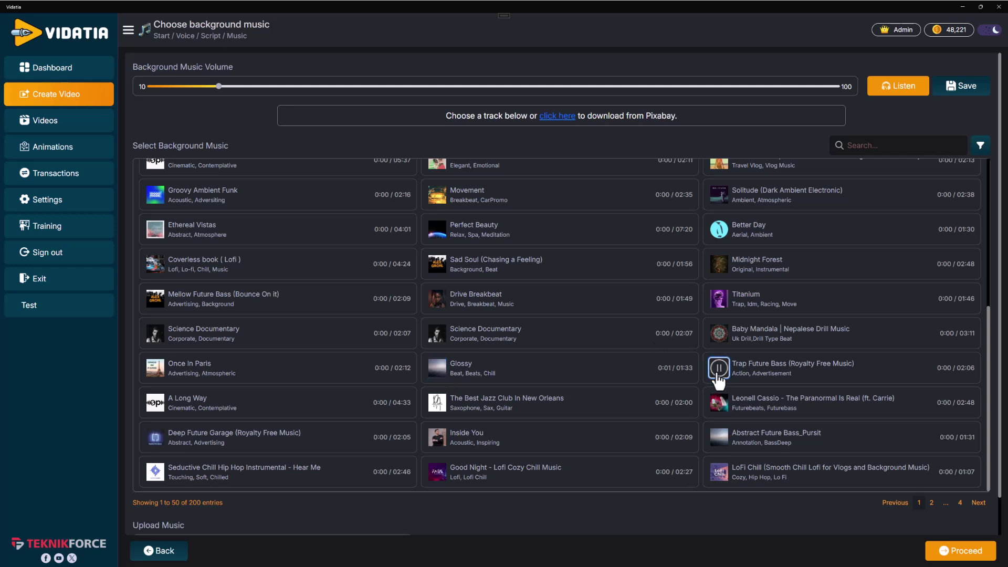
click(437, 369)
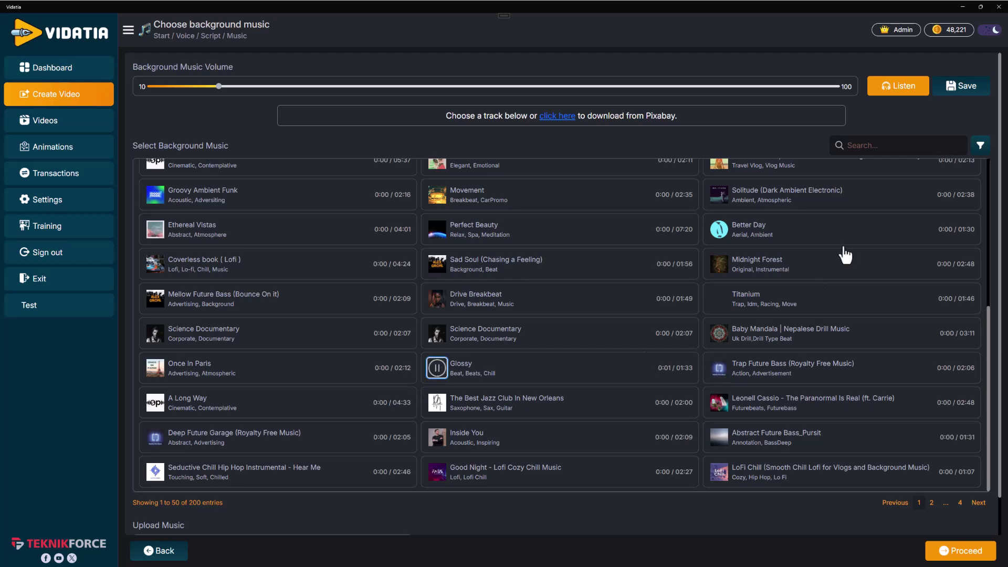
scroll(686, 256, up, 10)
scroll(406, 512, down, 3)
scroll(472, 394, down, 5)
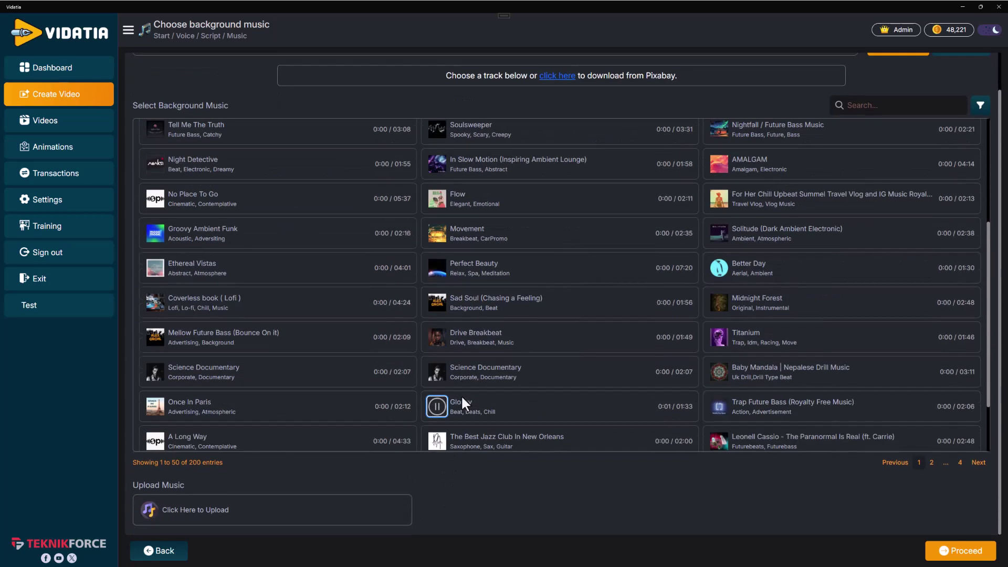
scroll(459, 370, up, 8)
scroll(685, 237, down, 3)
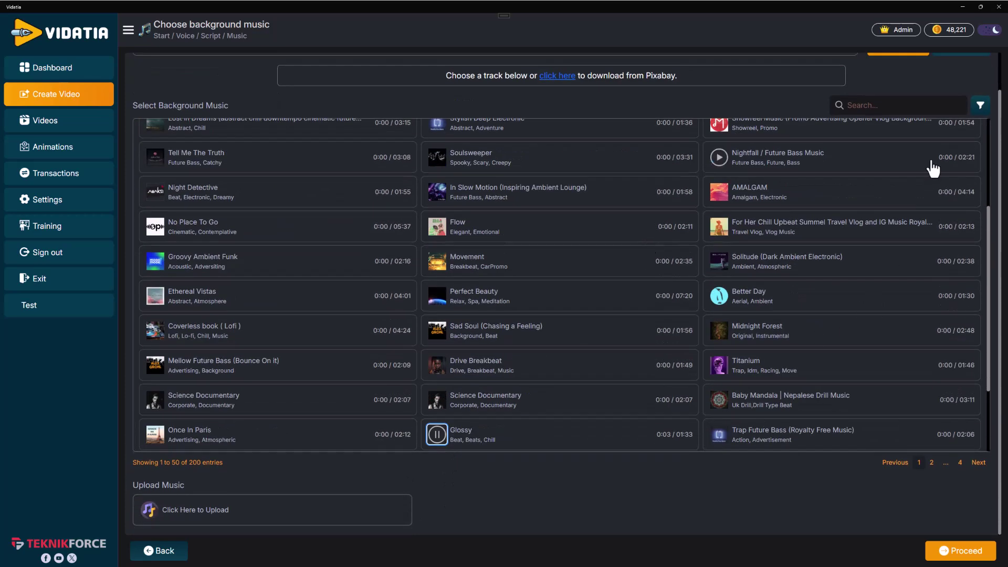
scroll(742, 215, up, 6)
scroll(599, 299, down, 8)
scroll(473, 378, down, 4)
scroll(787, 276, up, 8)
scroll(678, 197, up, 4)
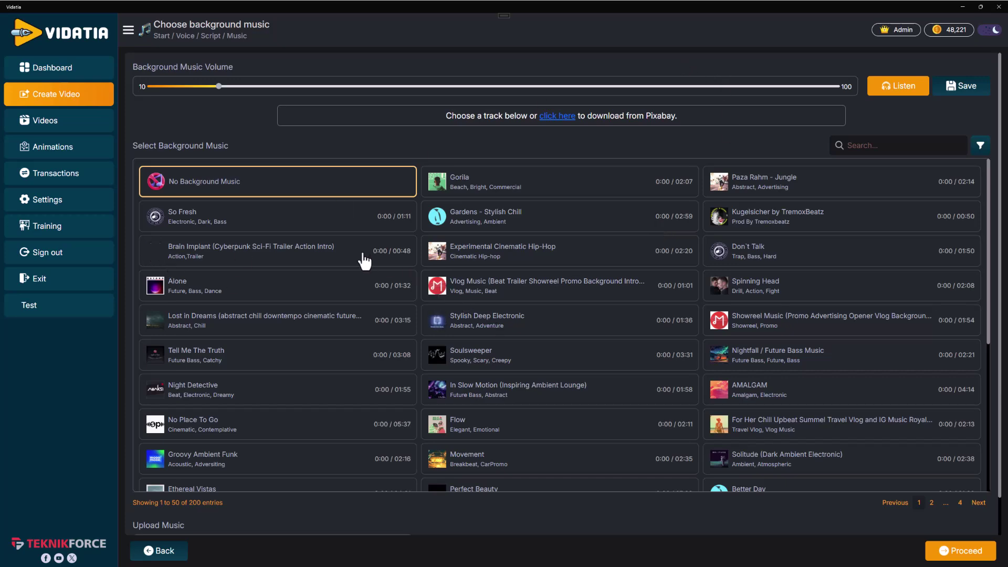
scroll(212, 87, down, 3)
scroll(309, 394, down, 5)
scroll(310, 449, down, 2)
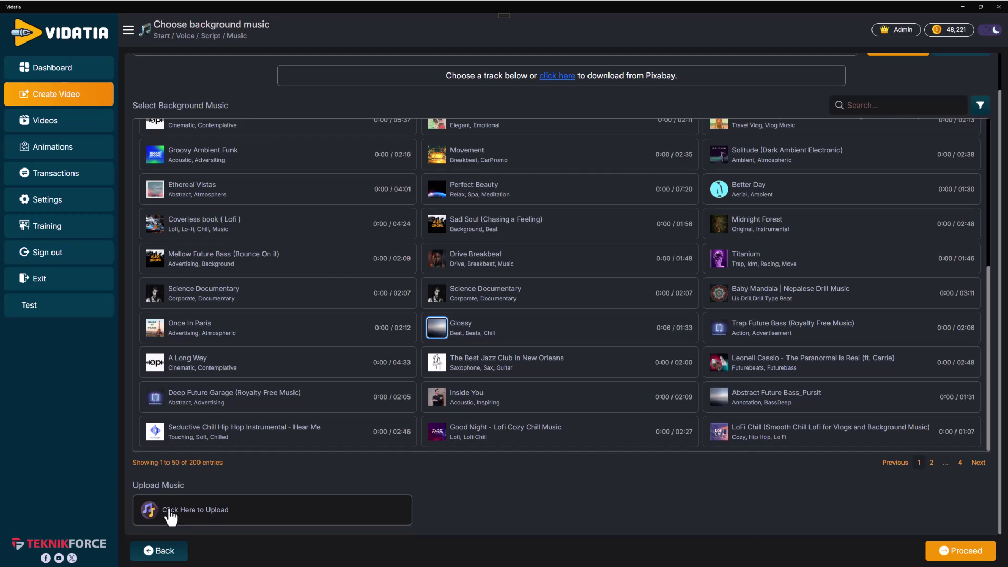
scroll(551, 394, up, 10)
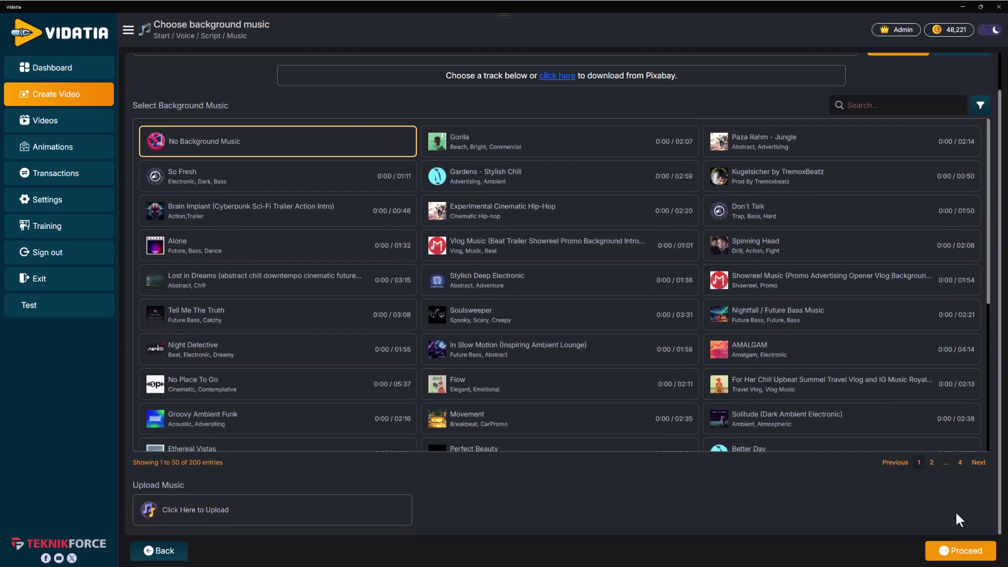
click(969, 550)
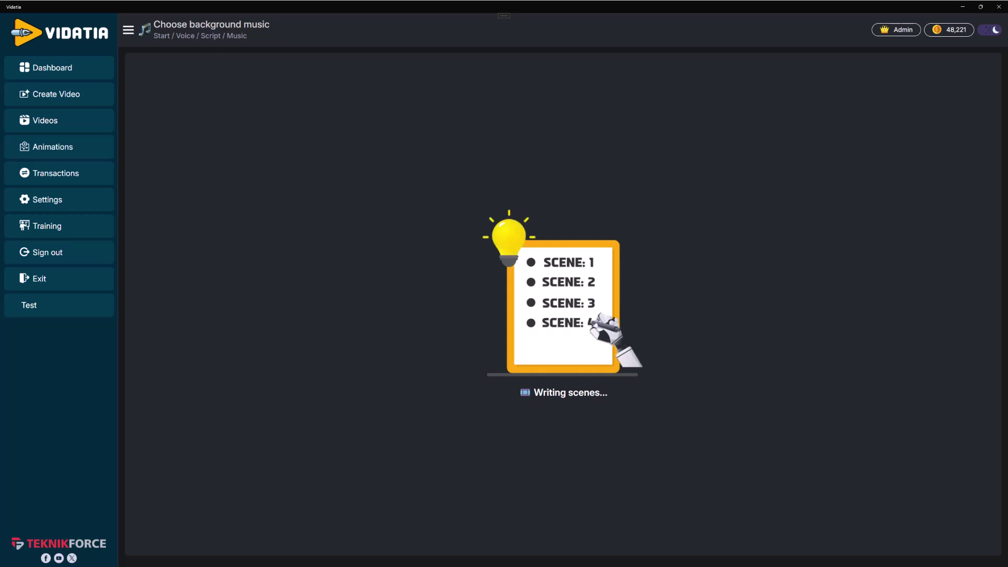
scroll(617, 237, down, 3)
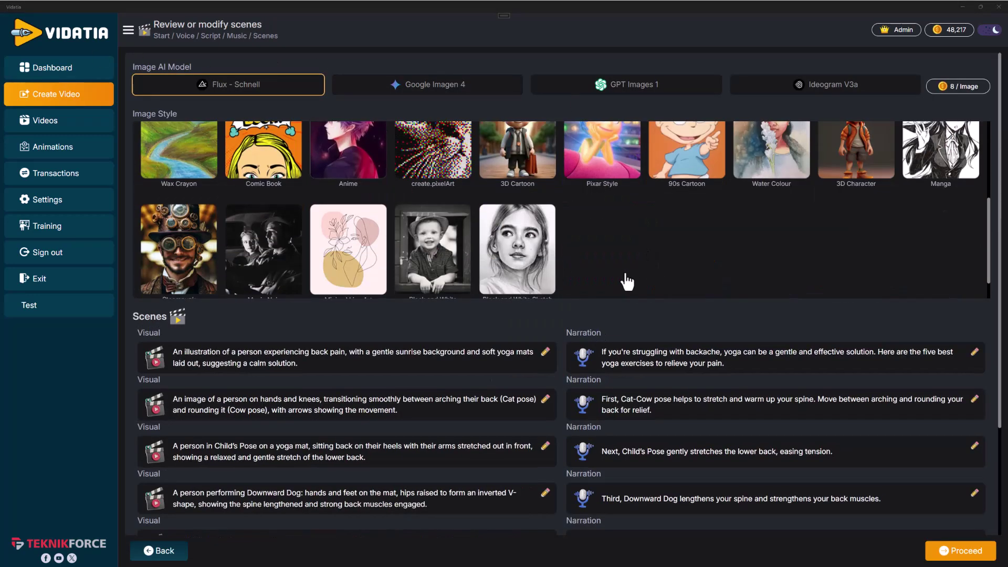
scroll(631, 279, down, 3)
scroll(374, 402, down, 3)
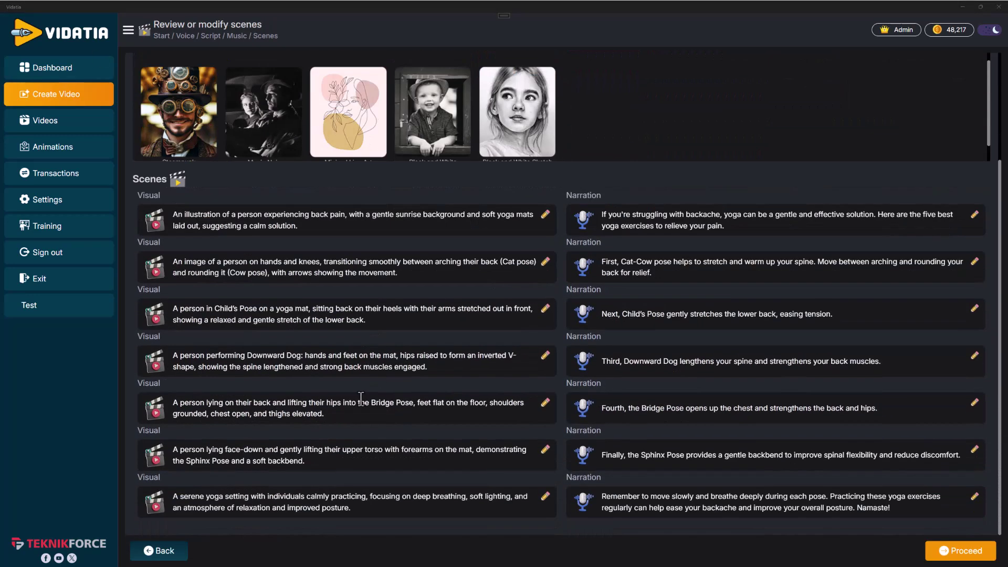
- Check the Visual and Narration text of the seven written scenes
click(402, 261)
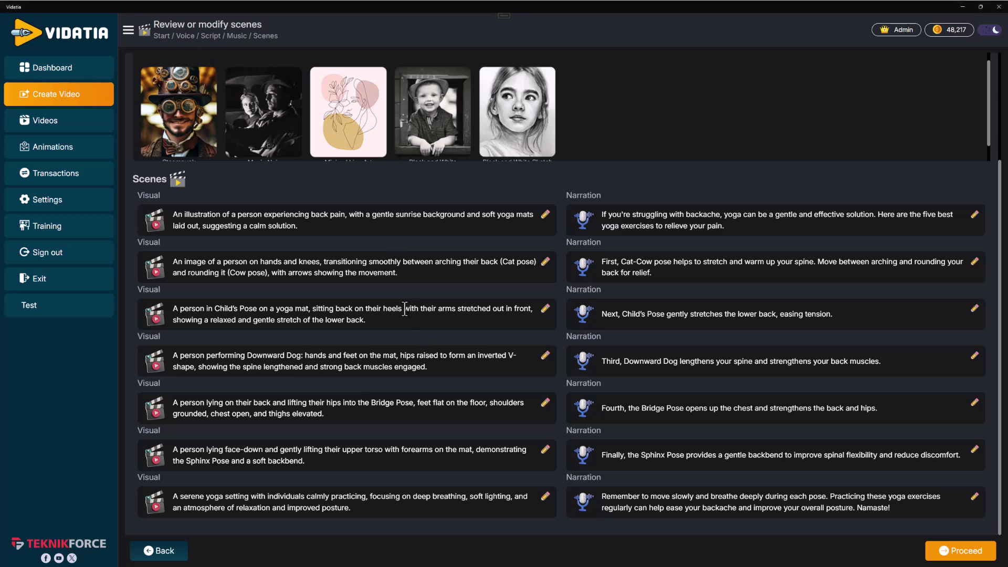
drag(741, 215, 596, 215)
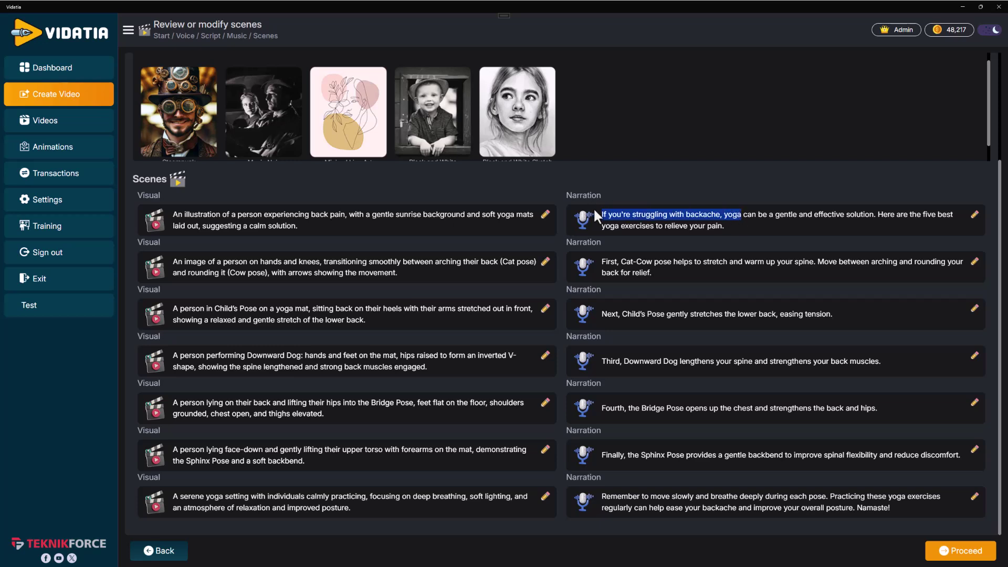
click(752, 235)
scroll(754, 504, up, 3)
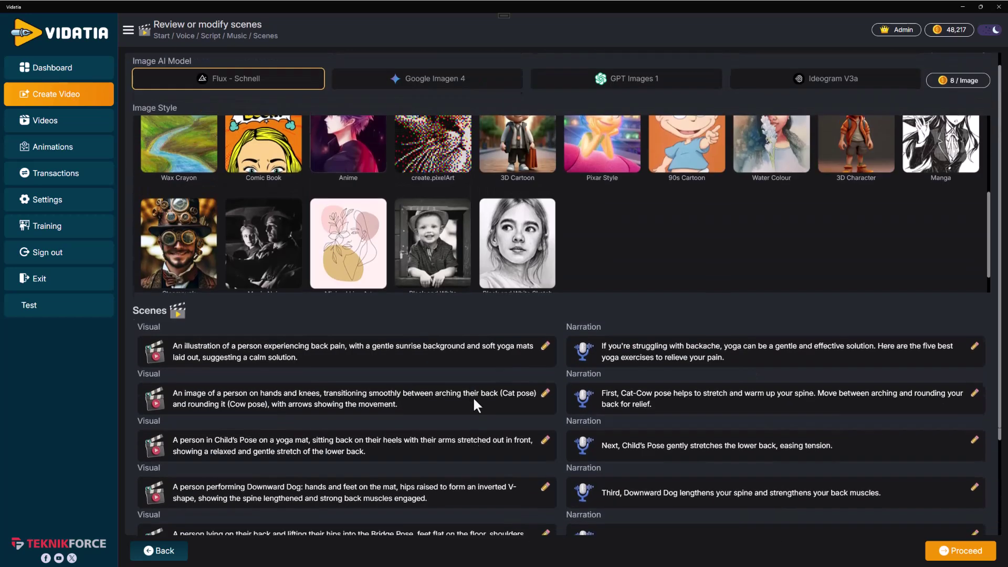
scroll(473, 396, up, 1)
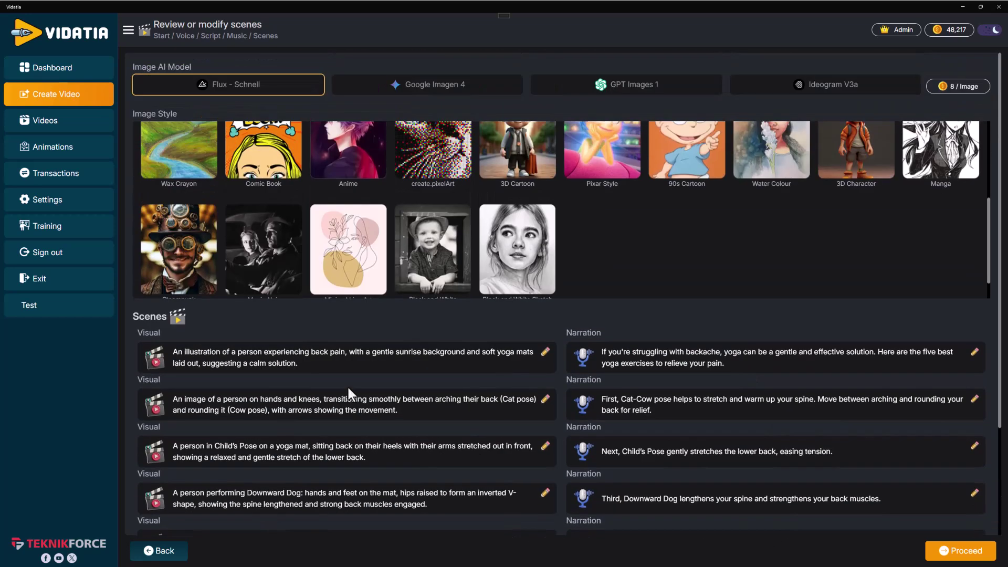
scroll(577, 298, up, 3)
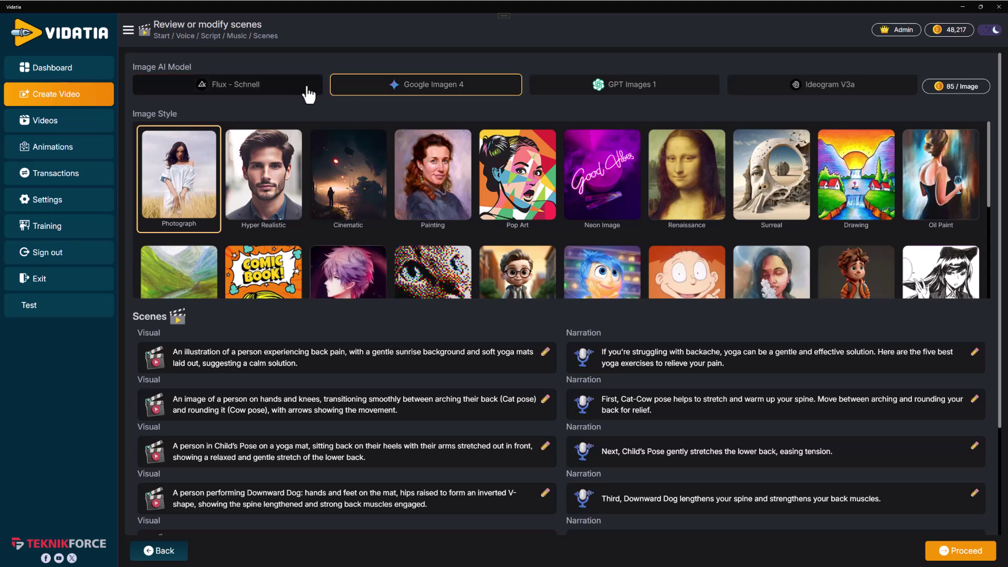
- Compare Imagen 4, GPT Images 1 and Ideogram V3a prices, then generate visuals with Flux - Schnell
click(351, 84)
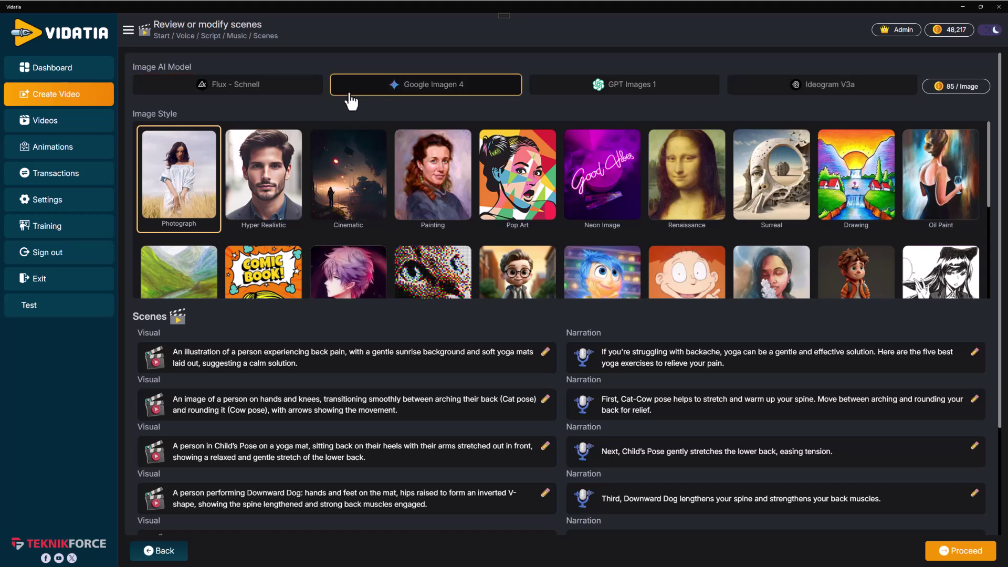
click(604, 88)
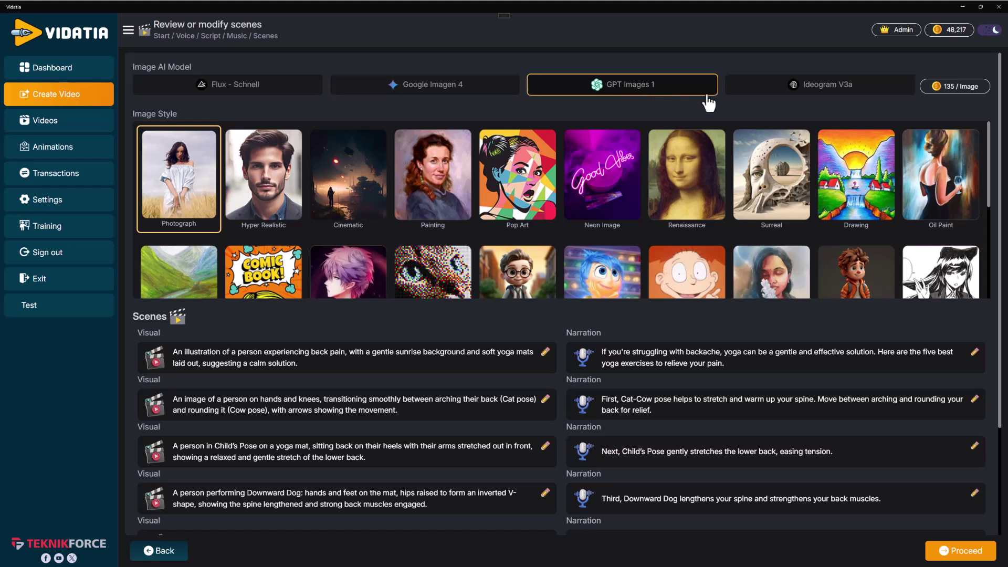
click(828, 86)
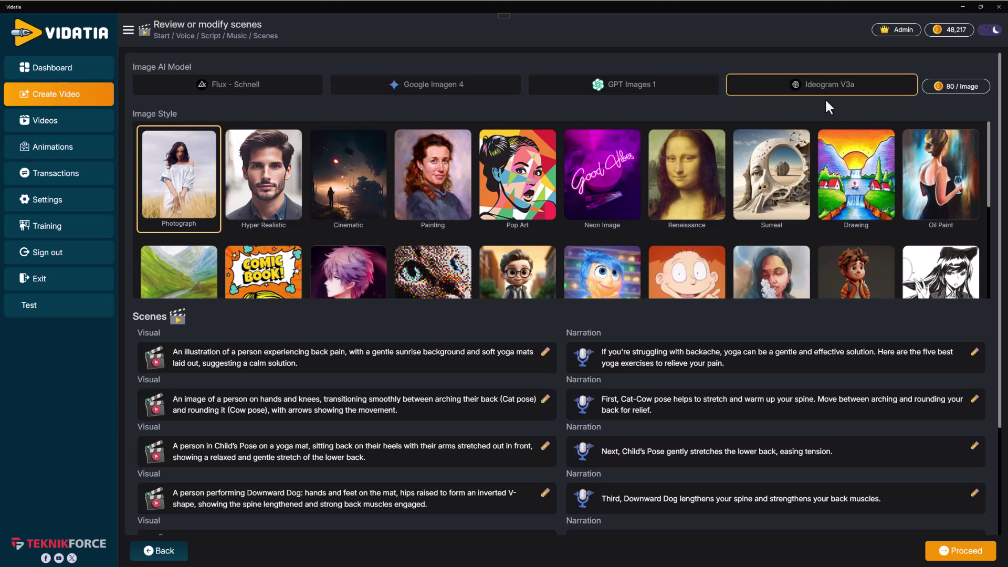
click(261, 101)
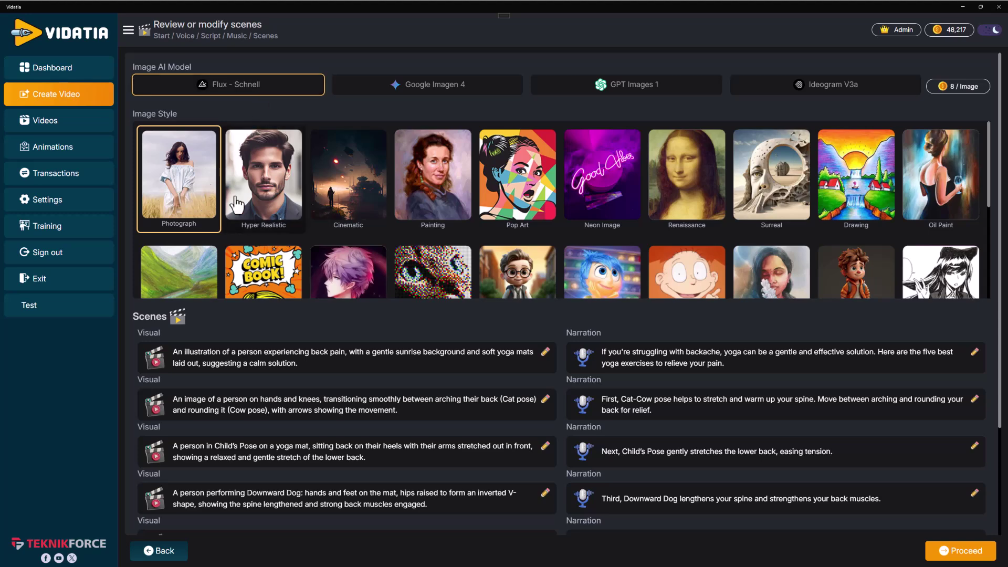
scroll(679, 371, down, 1)
scroll(679, 371, down, 3)
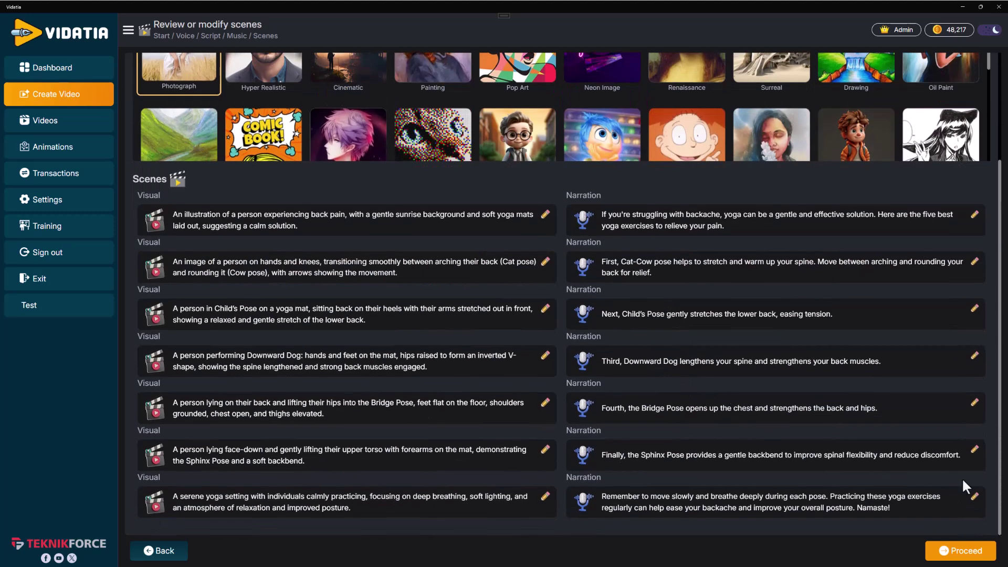
click(961, 550)
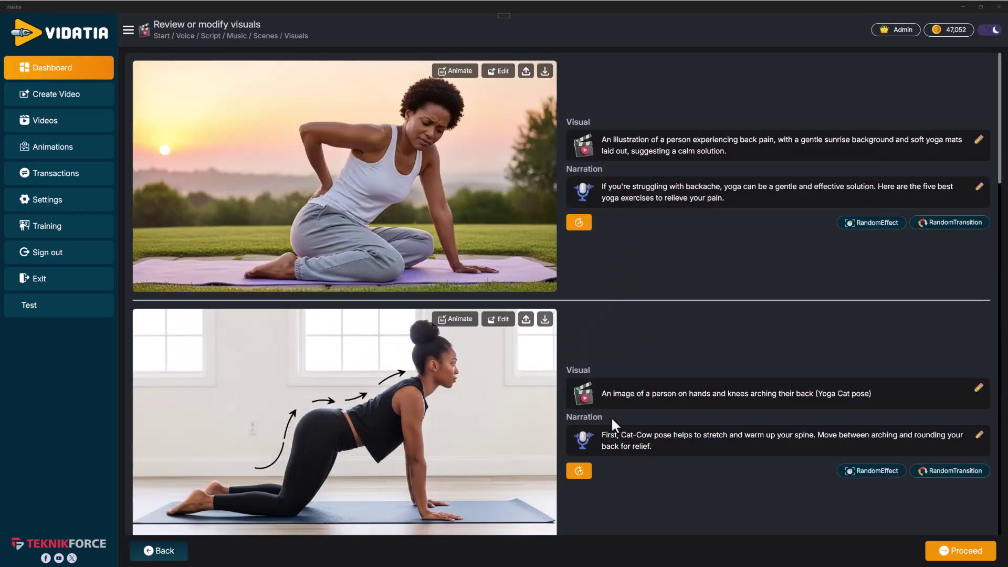
scroll(577, 391, down, 3)
scroll(573, 331, down, 3)
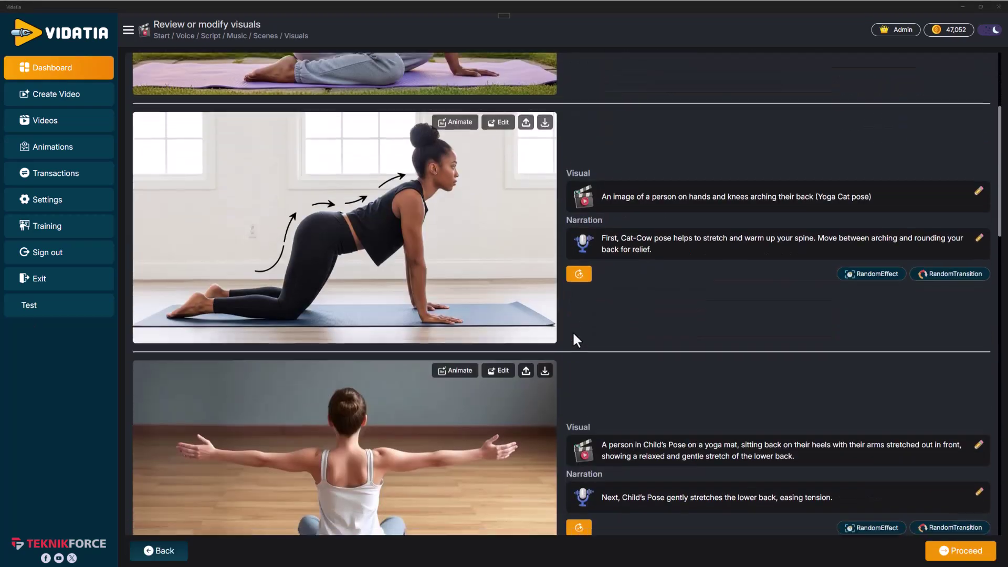
scroll(573, 331, down, 2)
scroll(571, 321, down, 3)
scroll(570, 321, down, 3)
scroll(597, 300, down, 3)
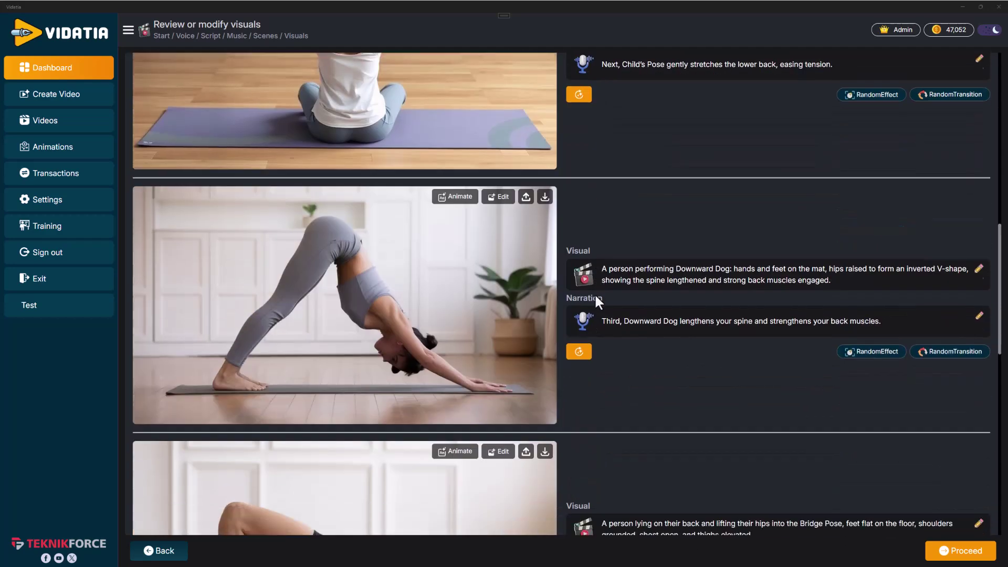
scroll(597, 301, down, 2)
scroll(595, 293, down, 4)
scroll(595, 293, down, 3)
scroll(595, 293, down, 4)
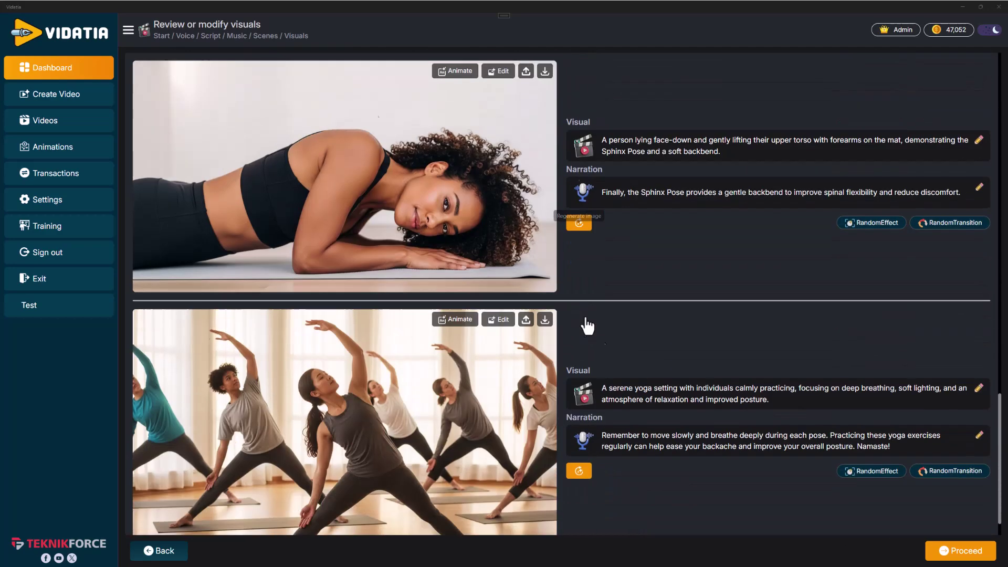
scroll(641, 425, down, 2)
scroll(638, 508, up, 4)
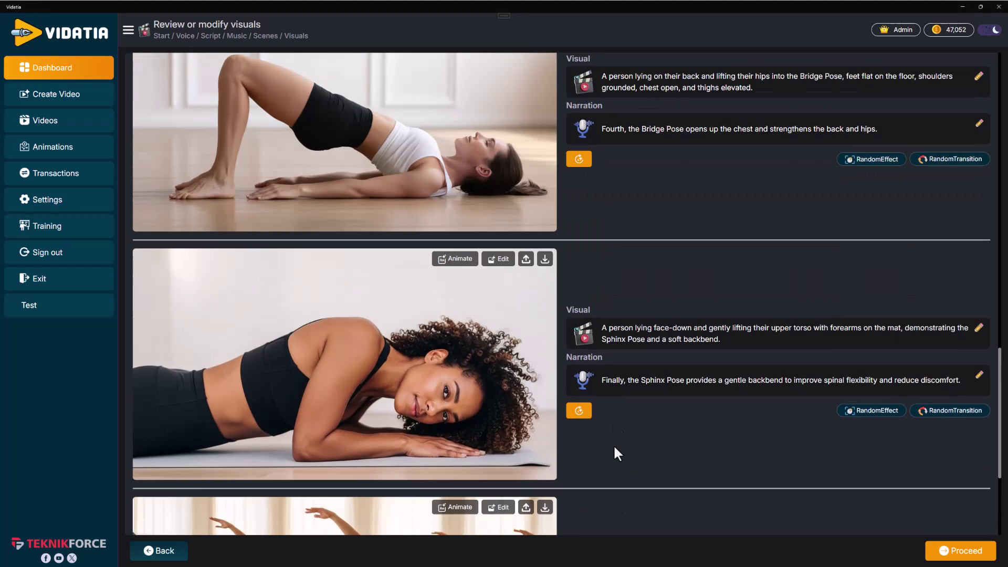
scroll(614, 444, up, 5)
scroll(613, 440, up, 6)
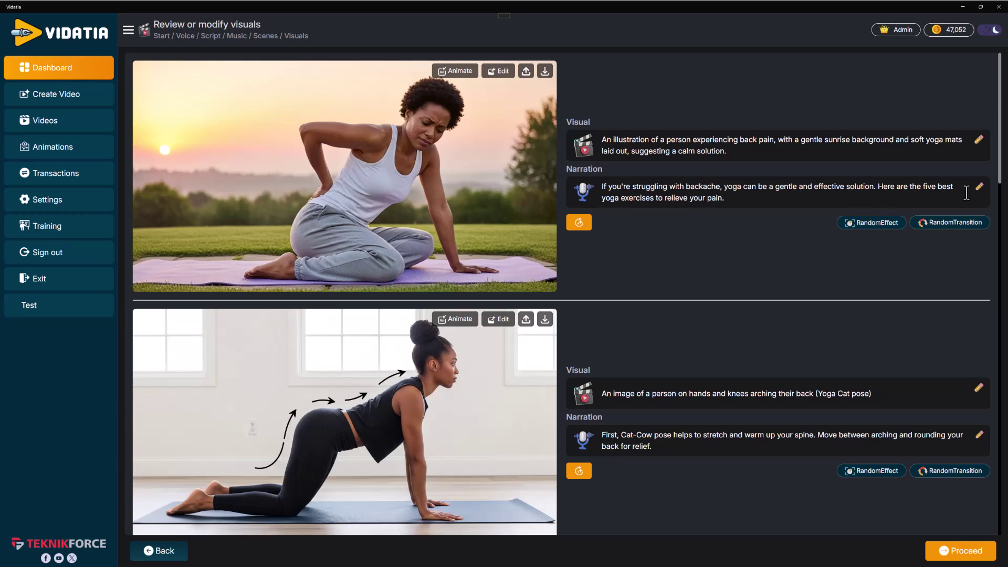
scroll(187, 194, down, 2)
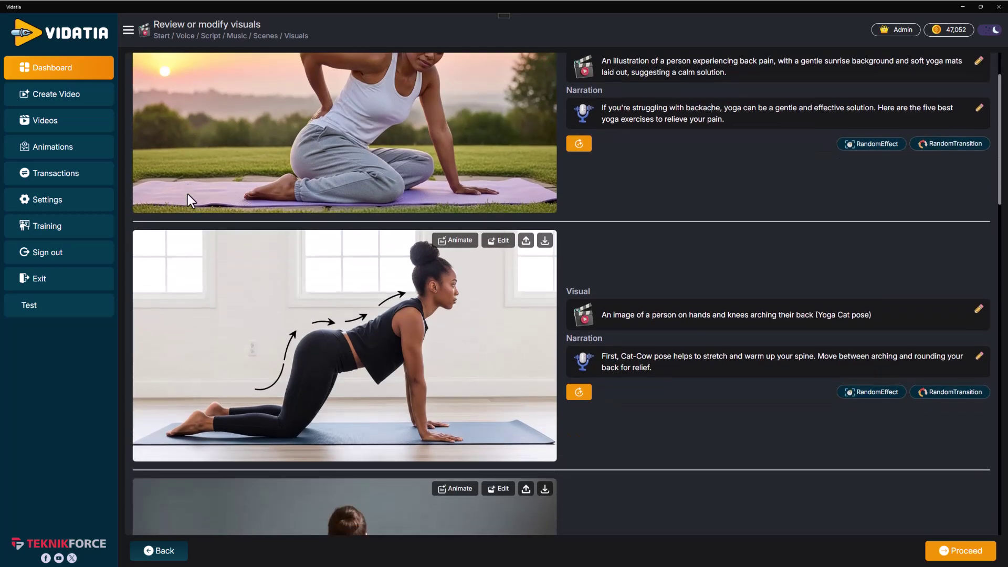
scroll(611, 210, down, 3)
scroll(610, 237, down, 3)
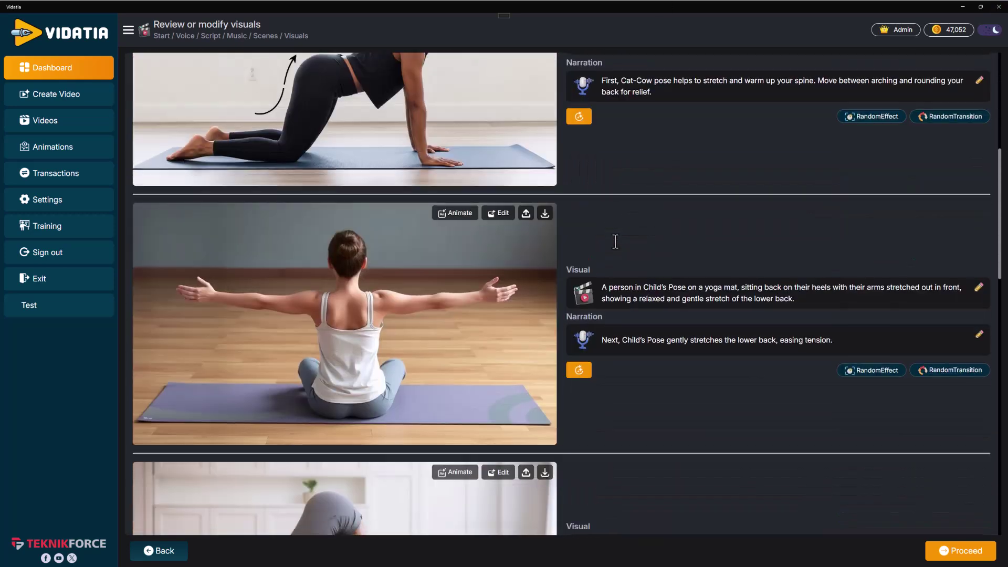
scroll(402, 318, up, 1)
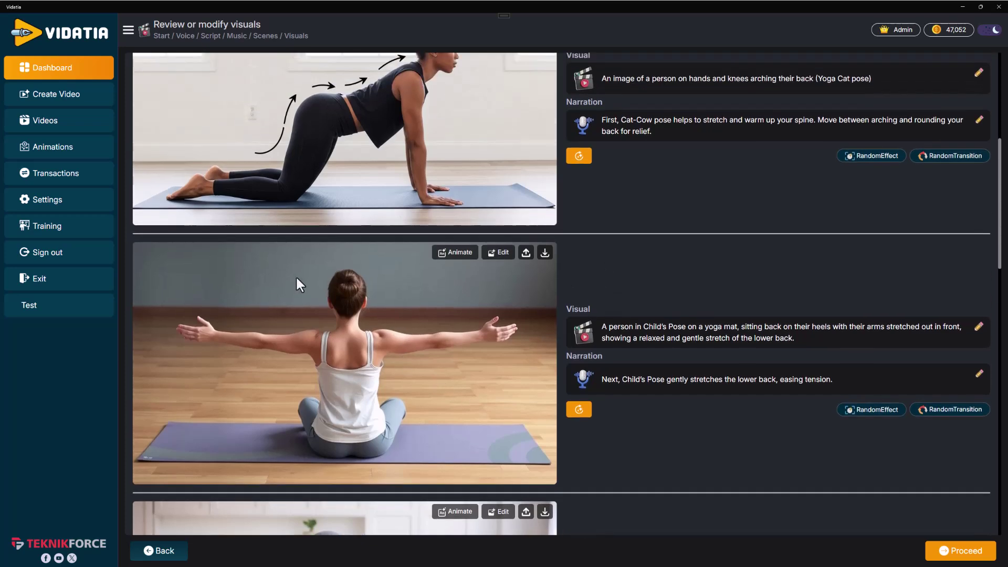
scroll(463, 142, up, 3)
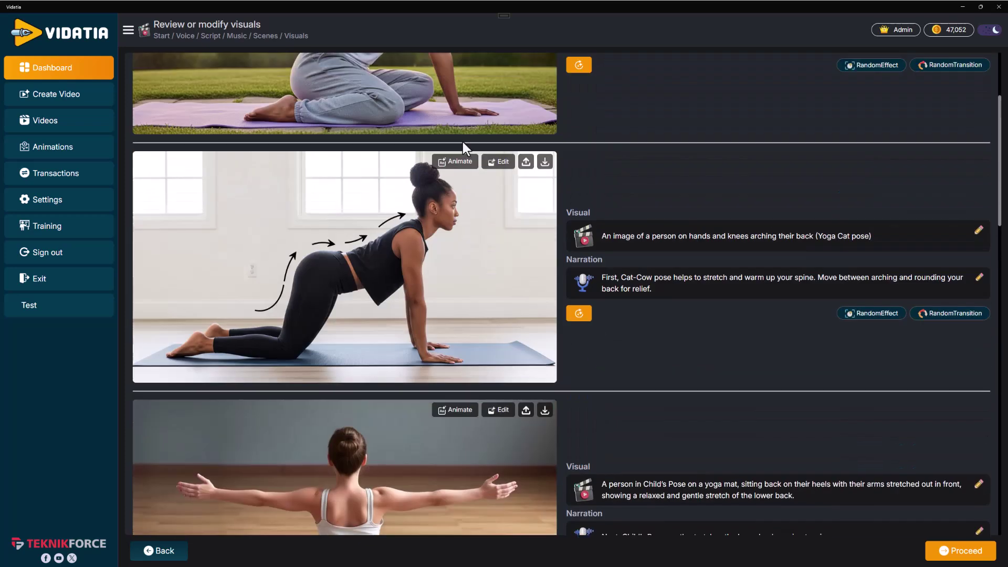
scroll(486, 267, down, 4)
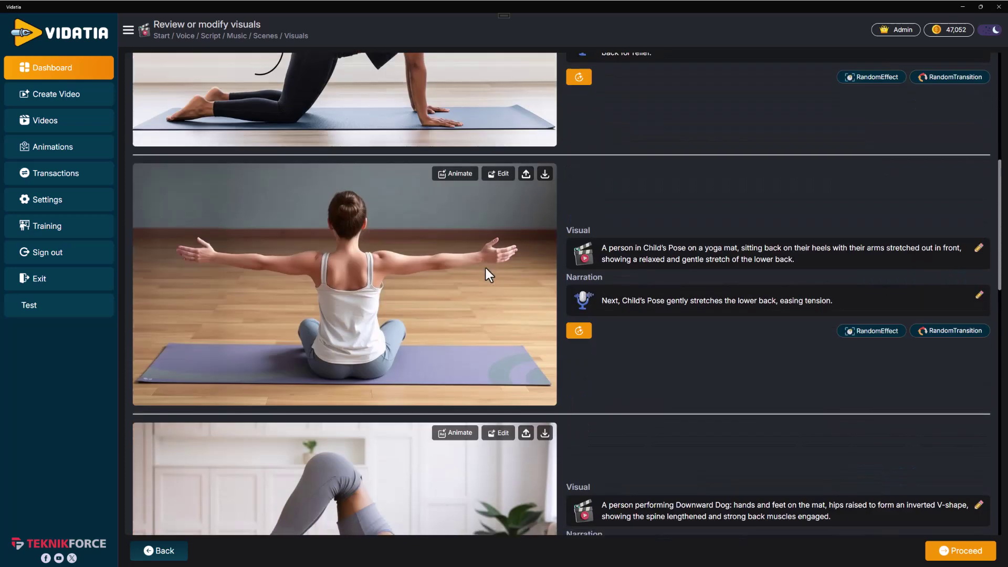
- Try other image models, then regenerate the Child's Pose image with Google Imagen 4 for 85 credits
click(579, 331)
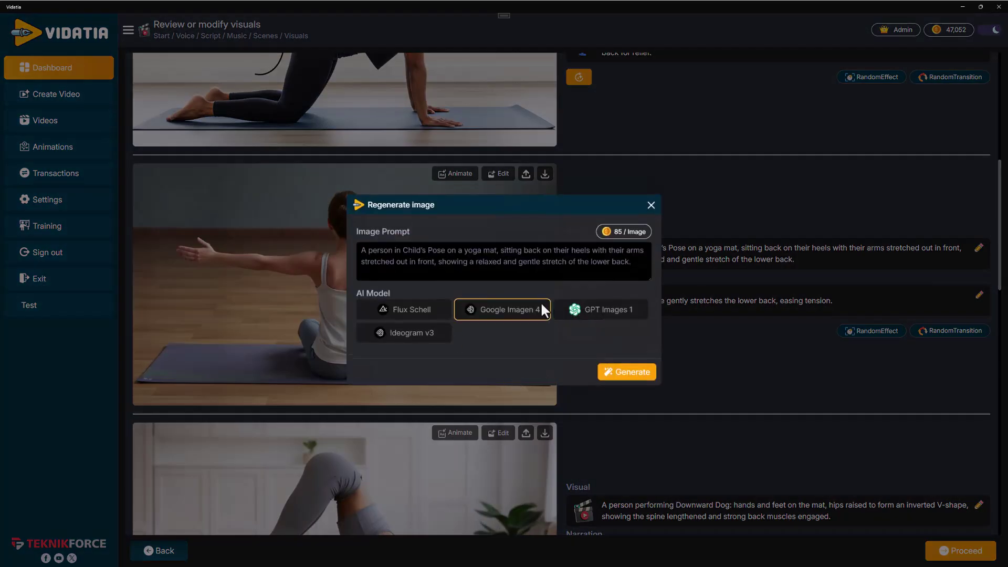
drag(643, 268, 362, 234)
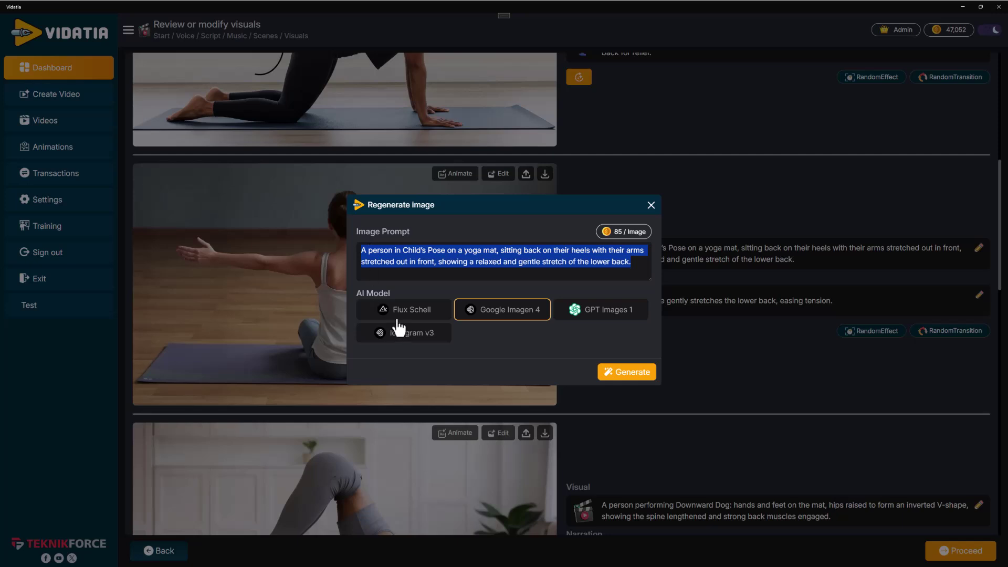
click(414, 309)
click(475, 311)
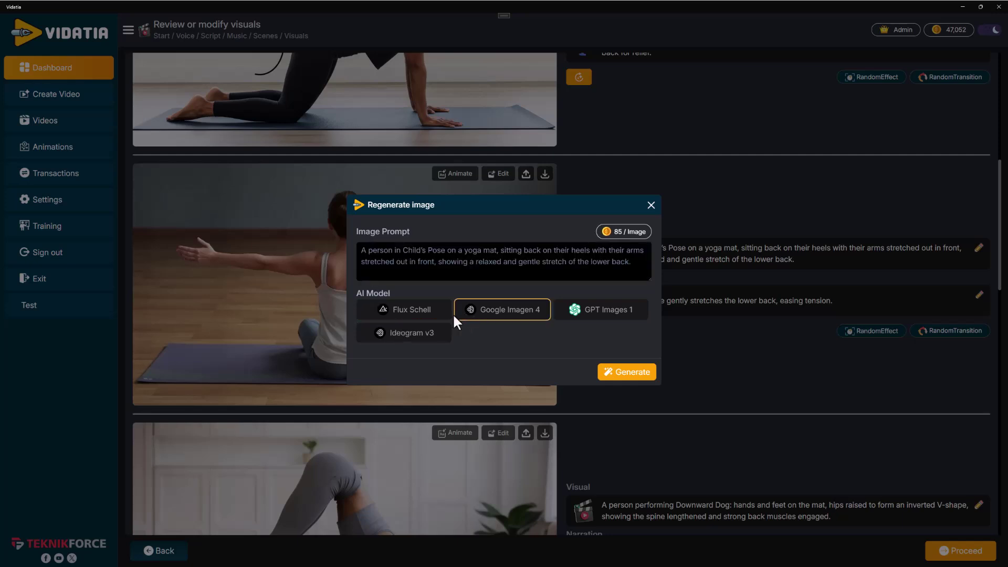
click(571, 310)
click(434, 332)
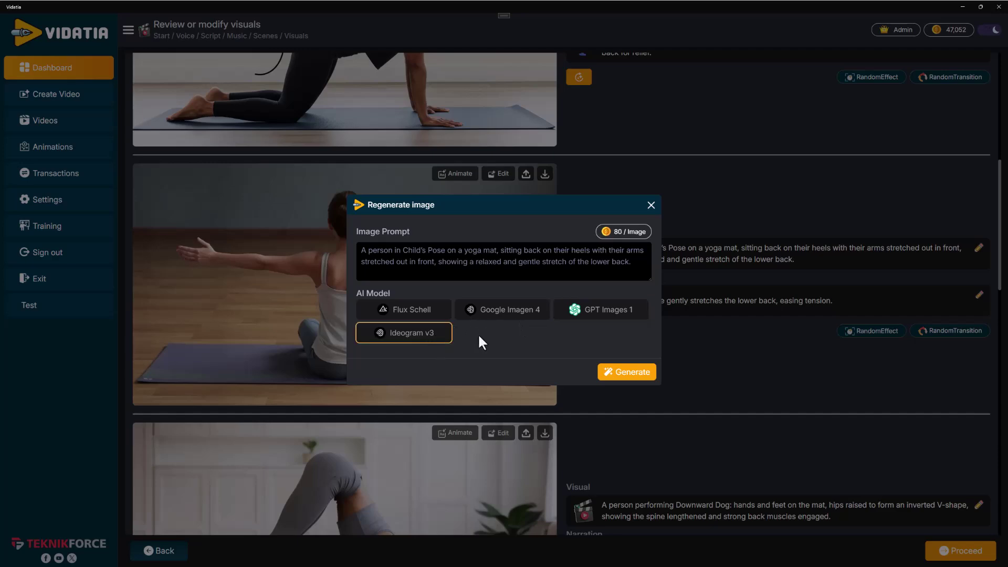
click(508, 311)
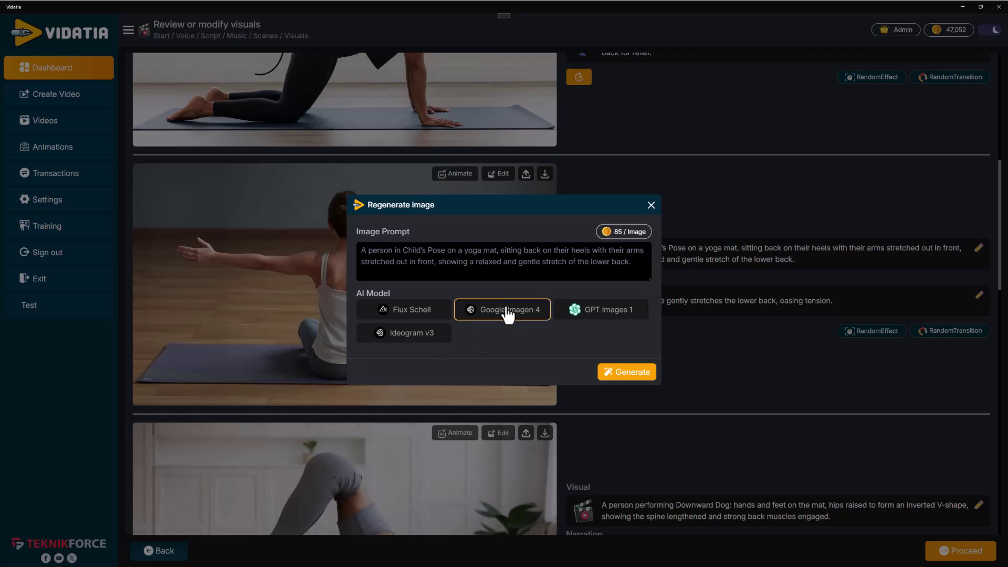
click(626, 371)
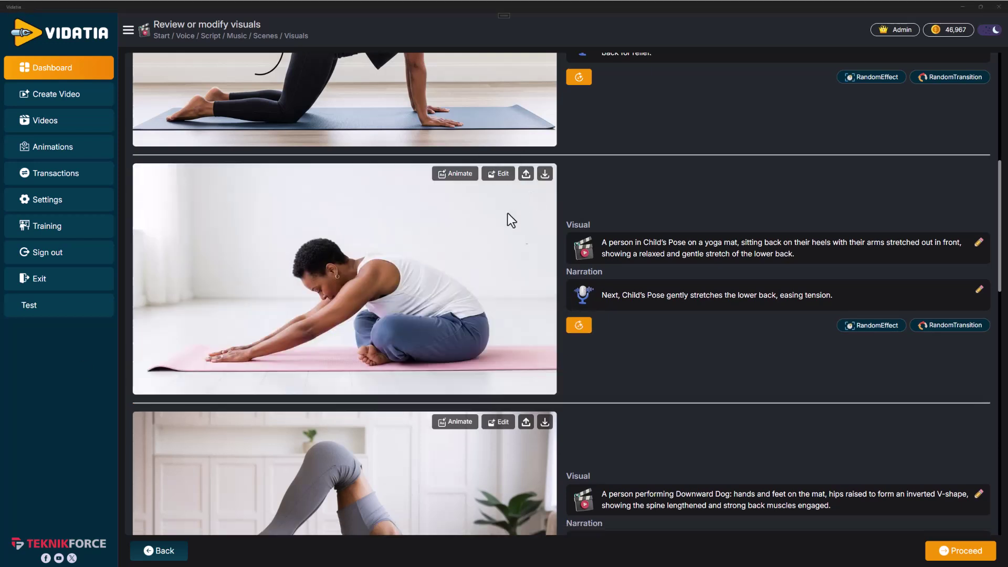
scroll(476, 359, down, 2)
scroll(408, 323, down, 2)
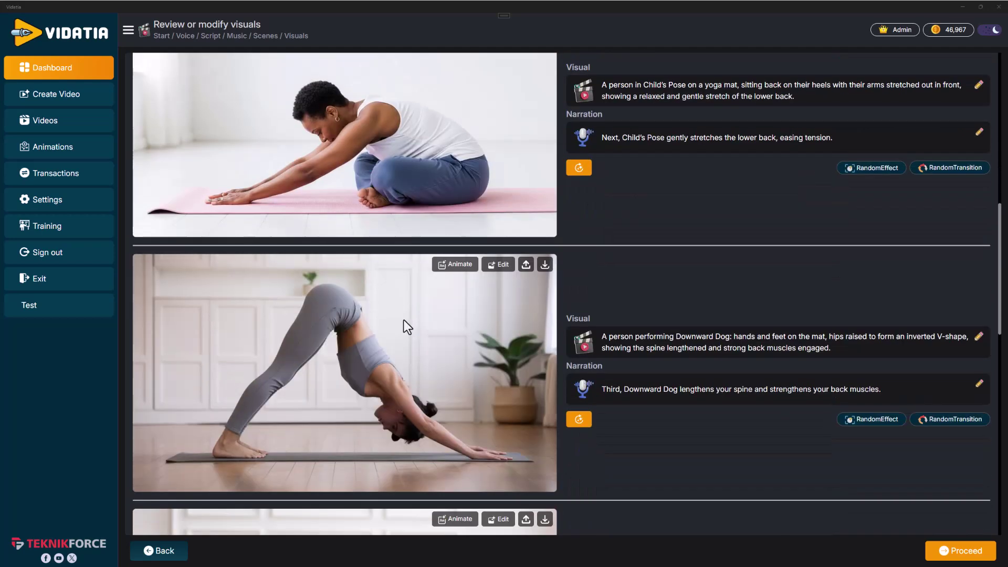
scroll(401, 226, up, 2)
scroll(400, 226, up, 2)
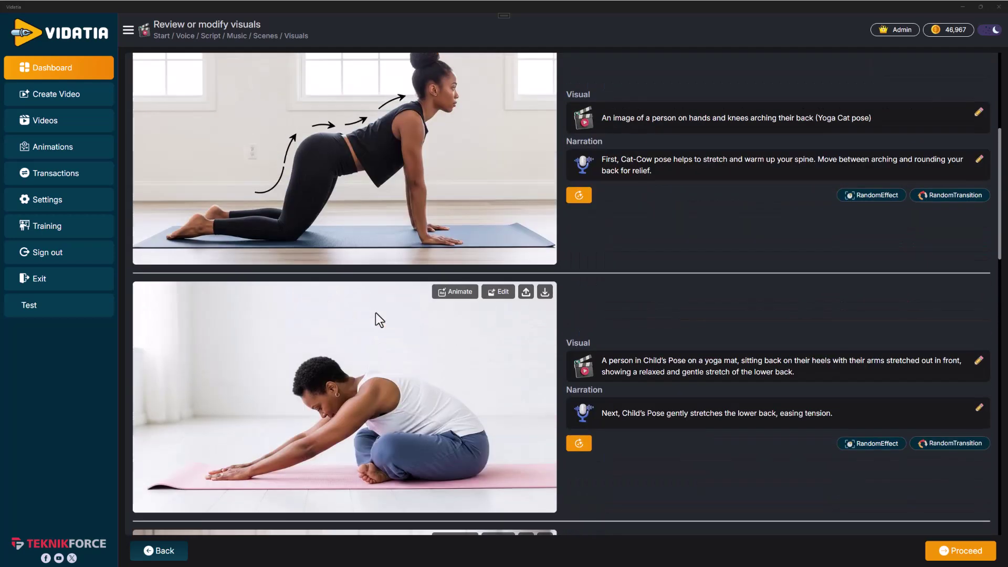
scroll(376, 313, down, 1)
scroll(375, 310, down, 3)
scroll(376, 313, up, 2)
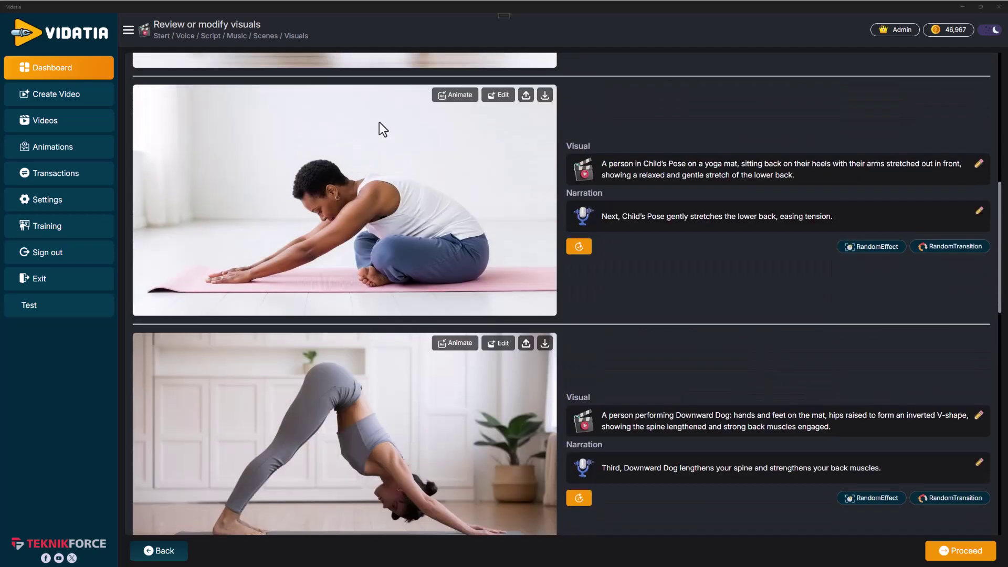
scroll(485, 262, up, 1)
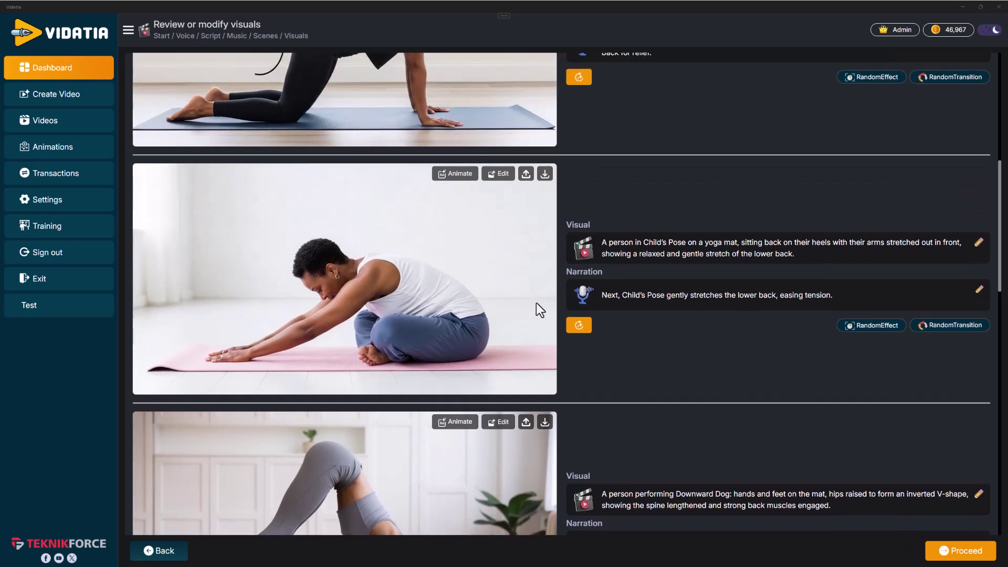
- AI-edit the Child's Pose image so the person looks Asian, and keep the modified image
click(502, 175)
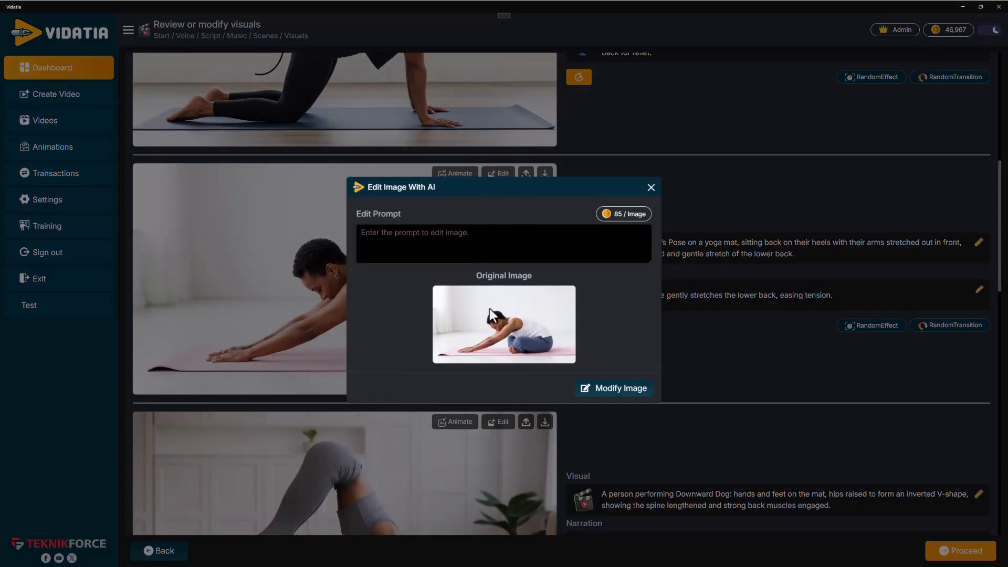
click(460, 246)
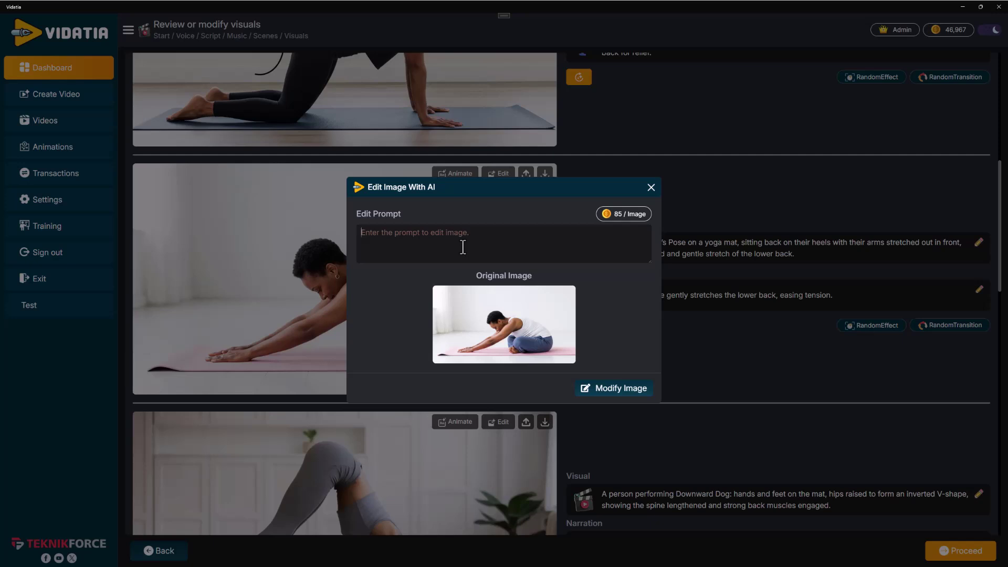
text(Make this person an)
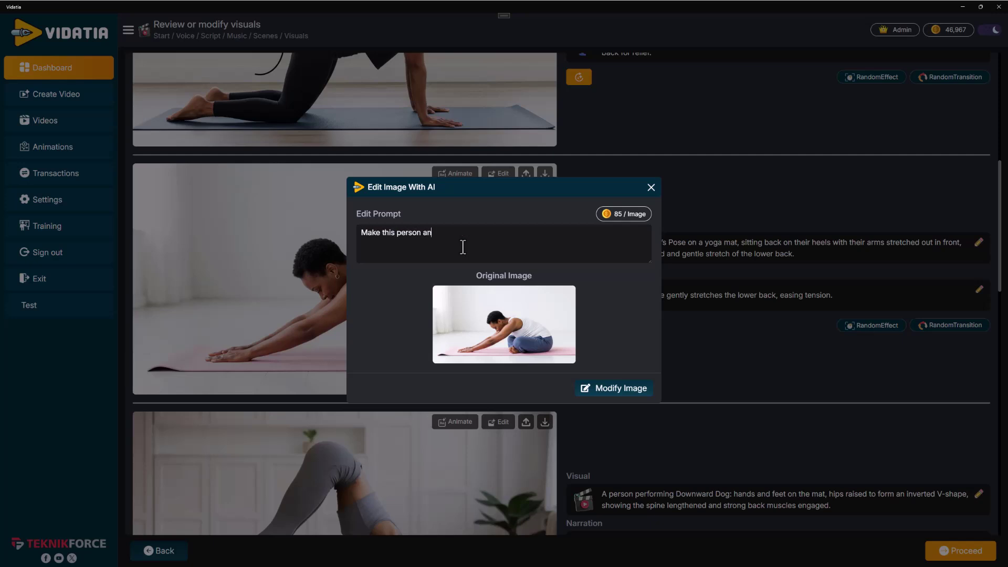
text( asian person)
text(.)
drag(481, 232, 389, 232)
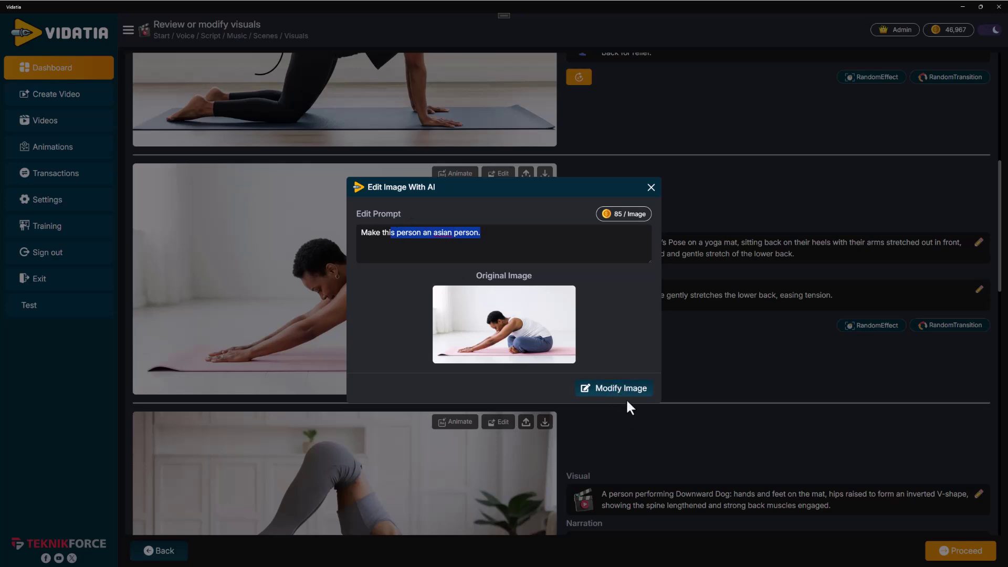
click(621, 387)
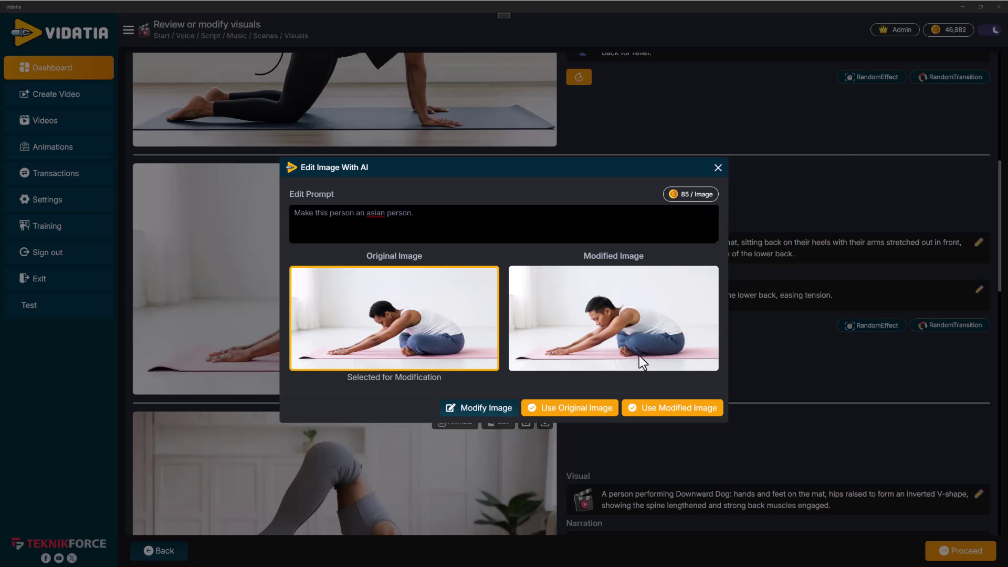
click(364, 225)
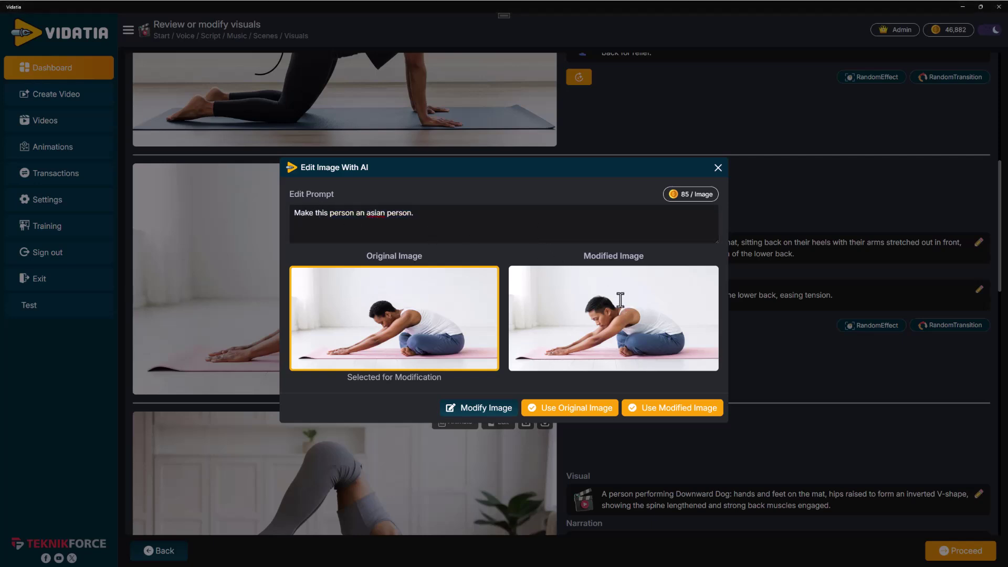
click(685, 409)
scroll(401, 352, up, 3)
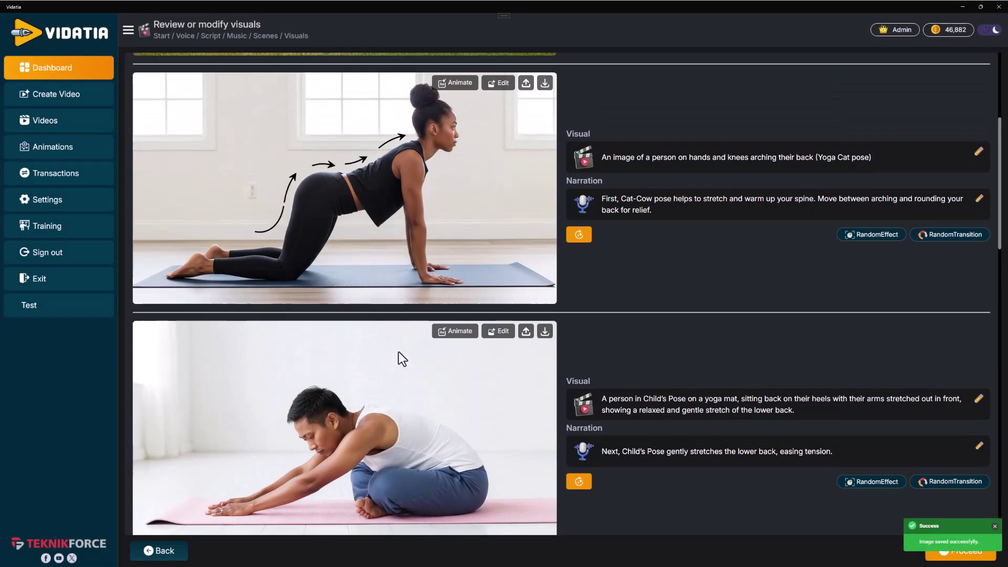
scroll(399, 352, up, 3)
scroll(398, 353, up, 3)
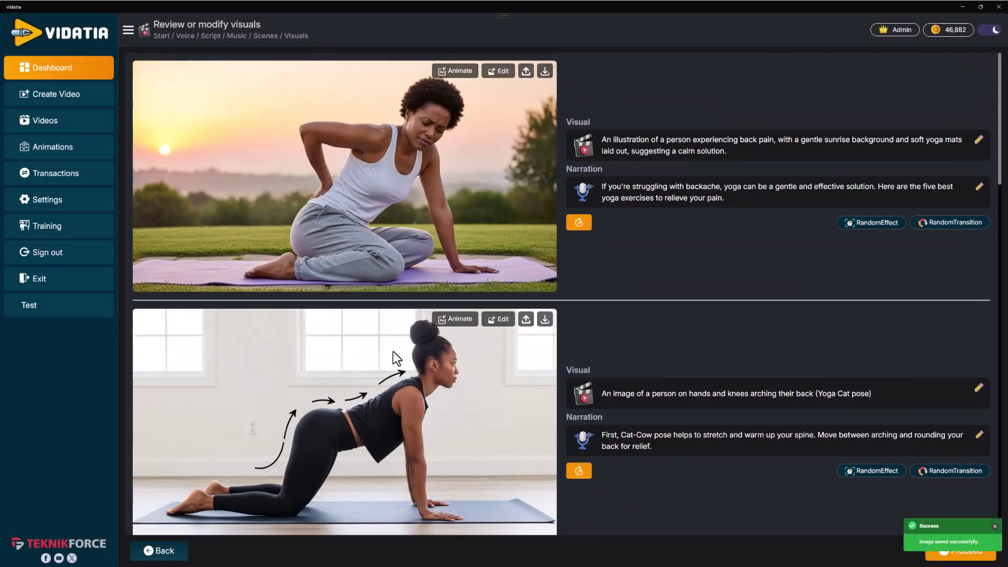
scroll(393, 351, down, 3)
scroll(393, 352, down, 3)
scroll(393, 351, down, 2)
scroll(392, 349, up, 4)
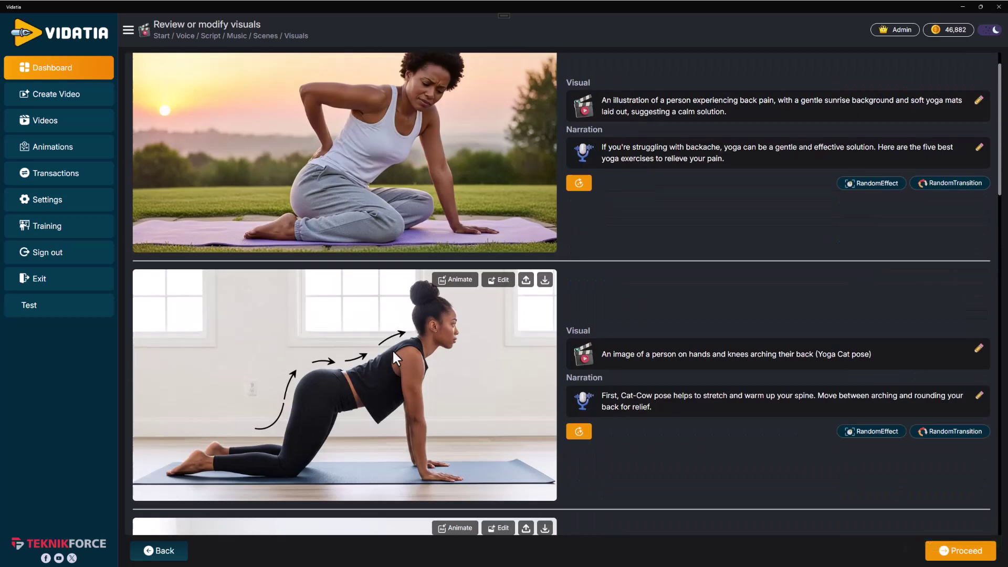
scroll(392, 350, up, 2)
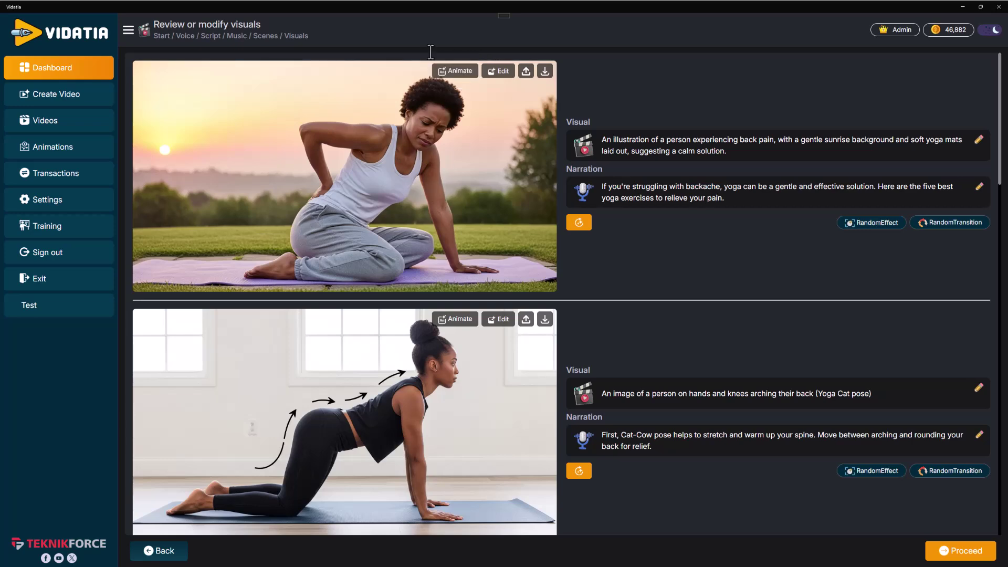
- Animate the back-pain scene with 'a person grimacing in pain', using Seedance 1 lite for 5 seconds
click(454, 71)
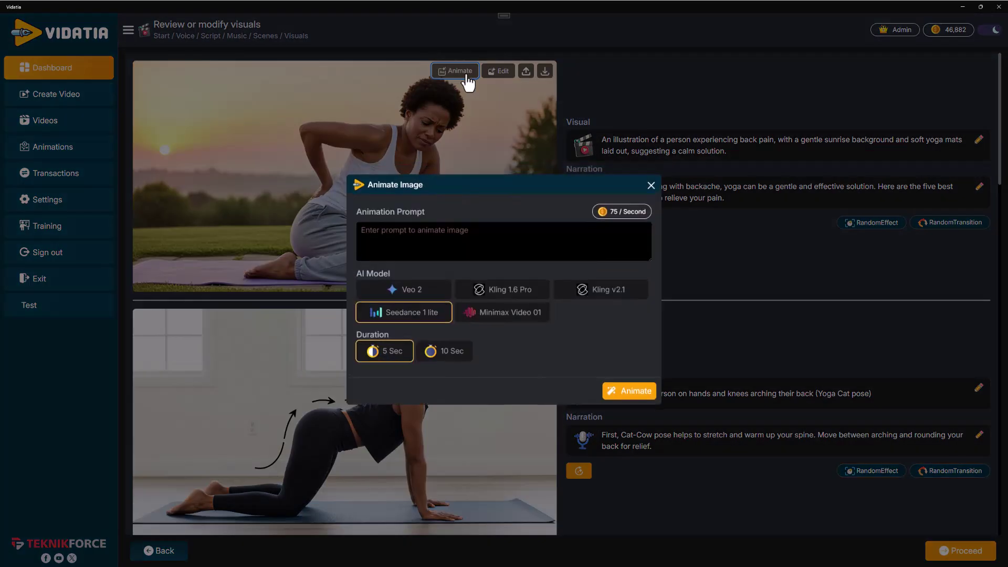
click(492, 247)
text(a person grimacing in pain)
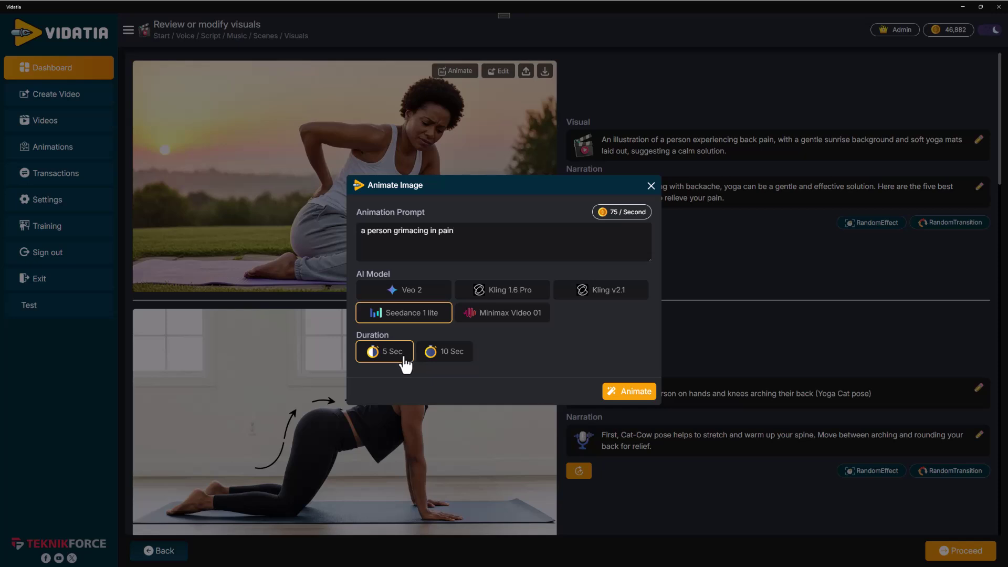
click(624, 398)
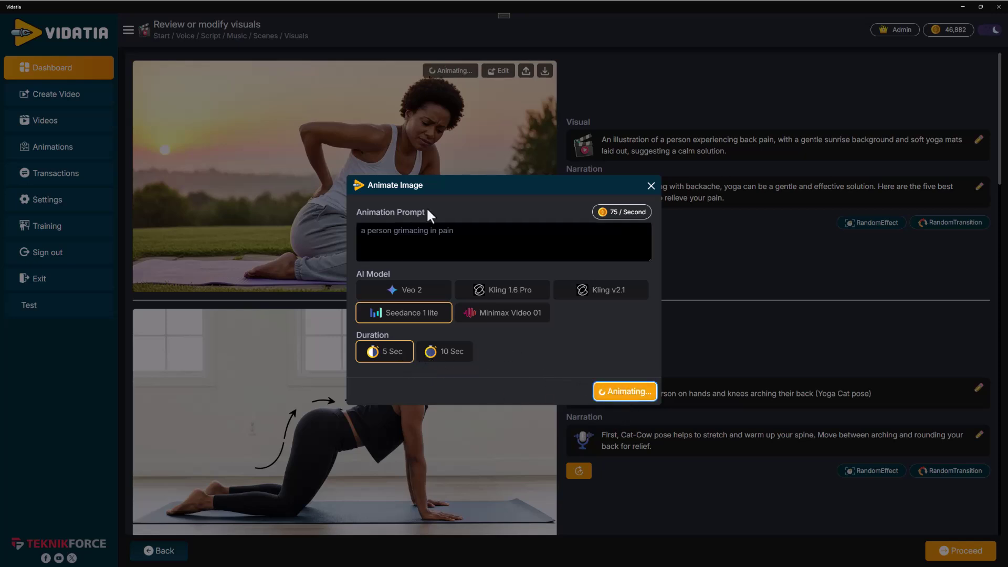
scroll(404, 257, down, 3)
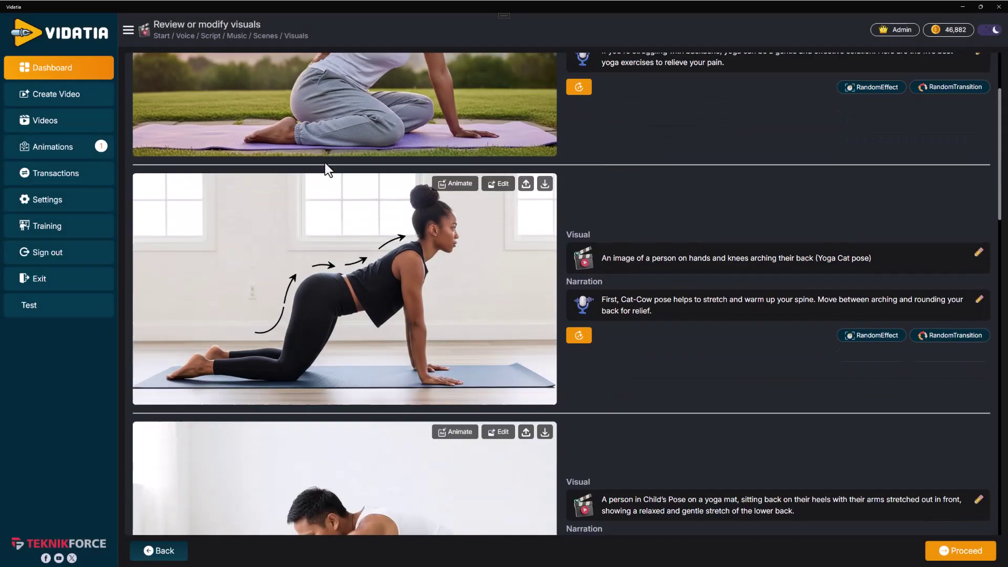
scroll(406, 257, down, 3)
scroll(406, 258, down, 3)
scroll(405, 255, down, 3)
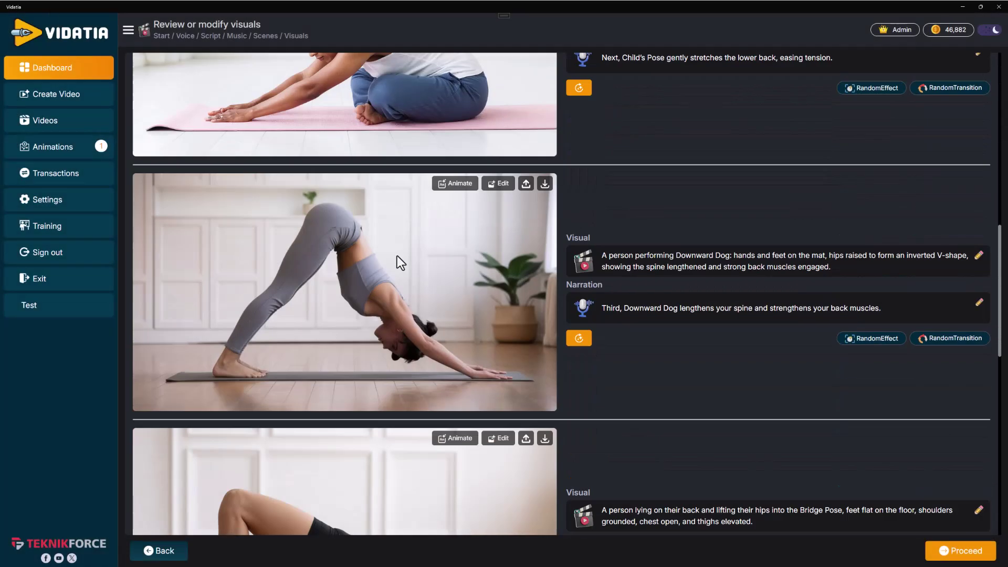
scroll(398, 255, down, 3)
scroll(401, 259, down, 3)
scroll(410, 295, down, 3)
scroll(410, 296, down, 3)
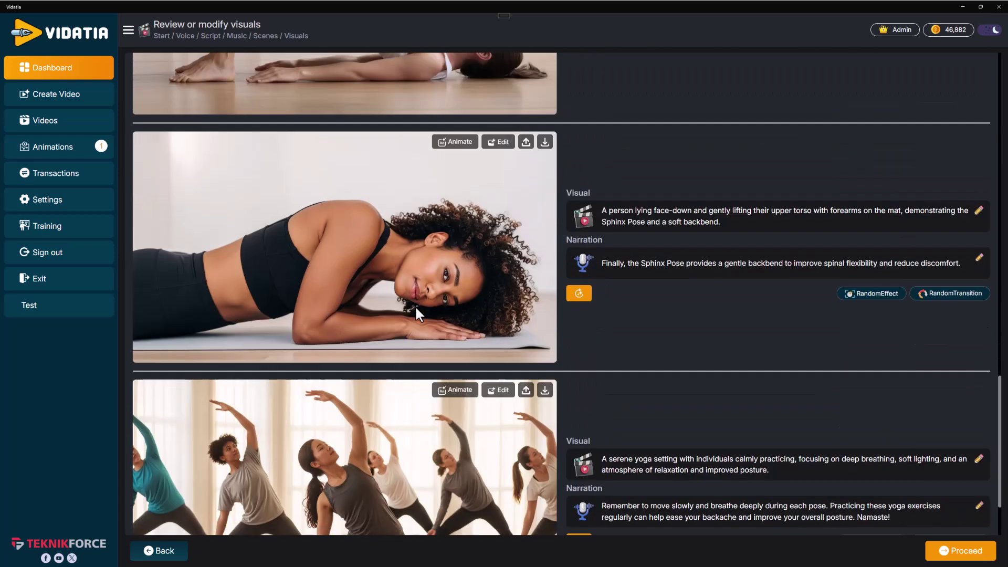
scroll(553, 344, down, 3)
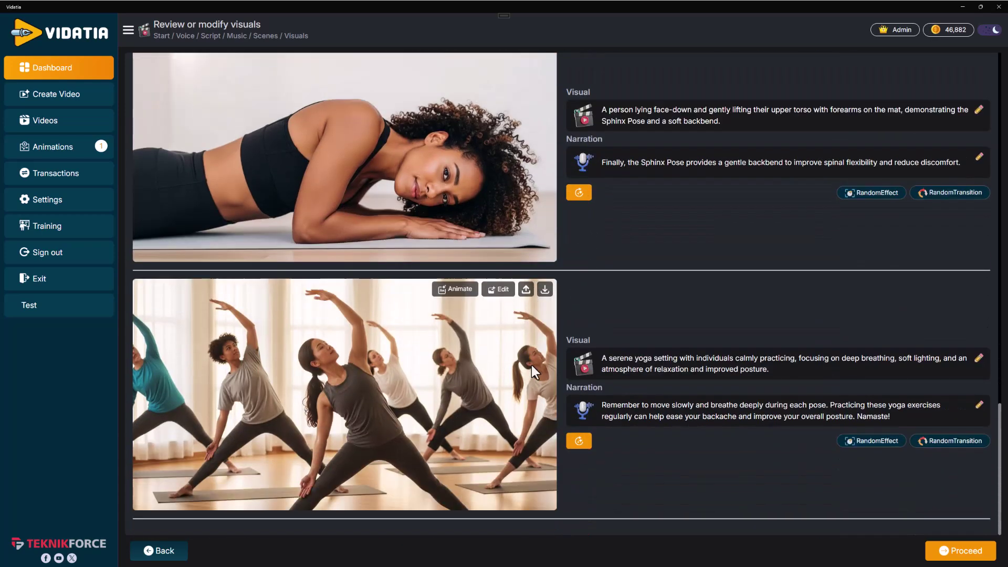
- Open image regeneration for the group yoga scene and dismiss it without generating
click(579, 442)
click(469, 260)
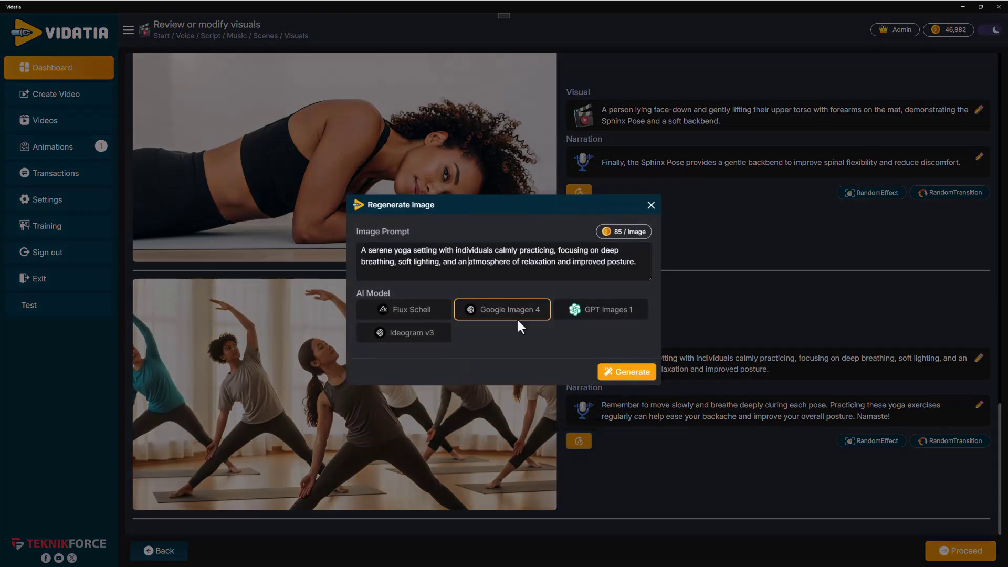
click(651, 205)
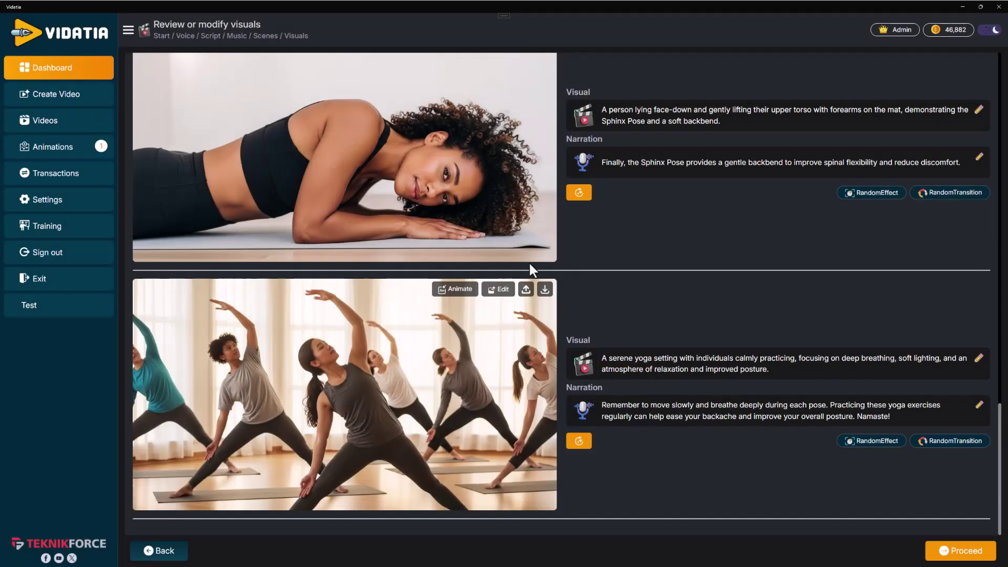
- Animate the group yoga scene with a written prompt, and animate the Downward Dog scene
click(461, 289)
click(472, 230)
text(People doing exercise)
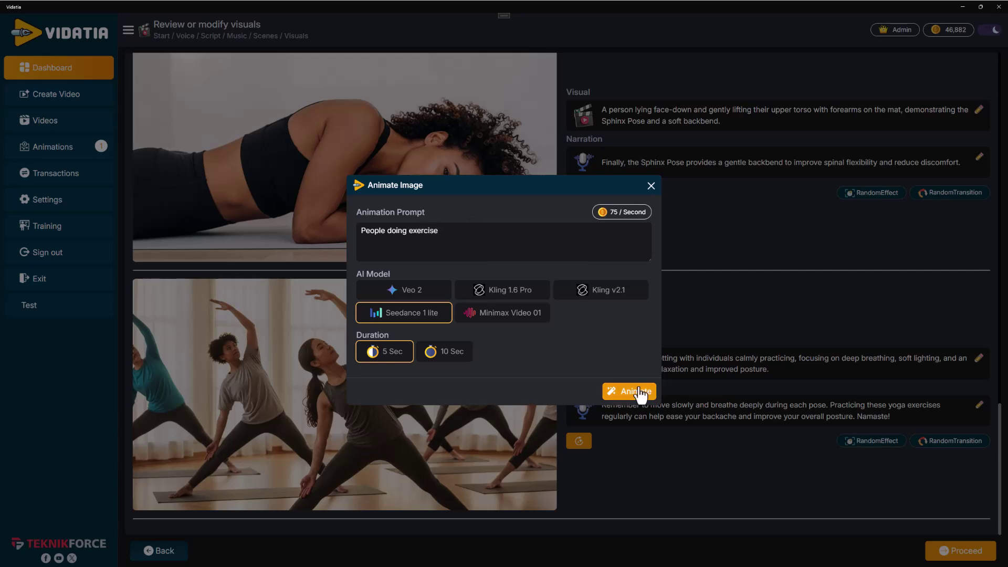
click(628, 392)
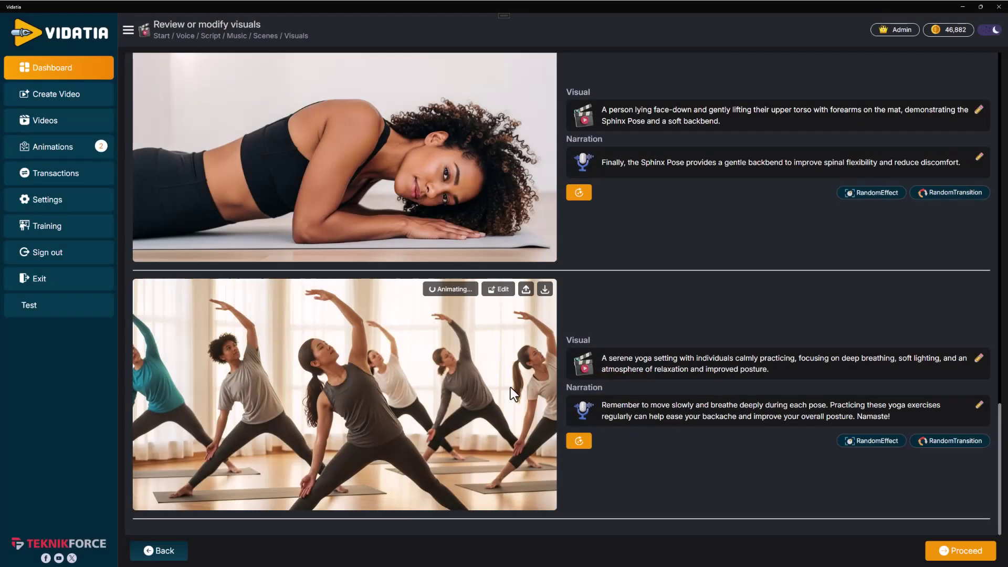
scroll(511, 387, up, 5)
scroll(510, 385, up, 3)
scroll(510, 385, up, 3)
scroll(510, 385, up, 2)
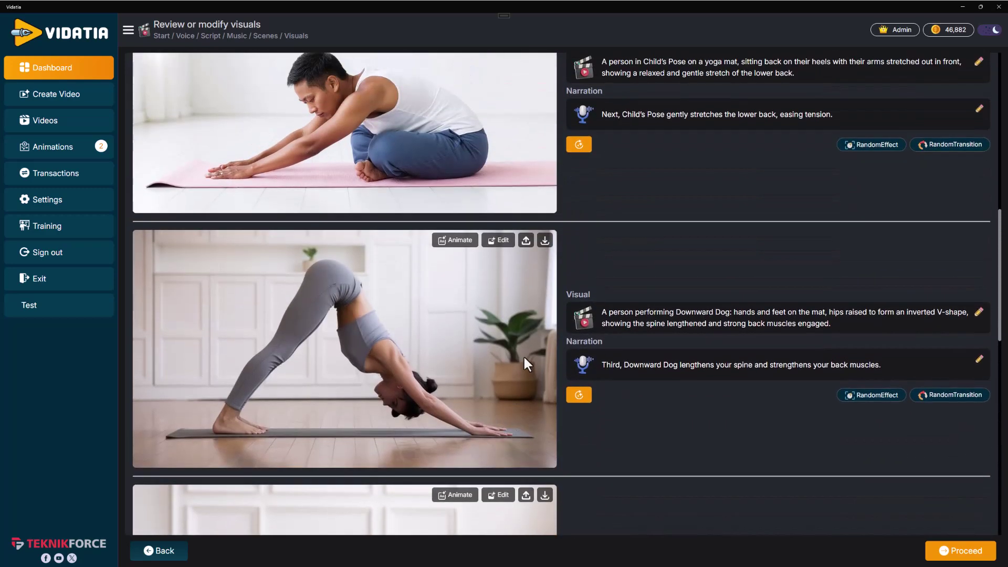
click(456, 241)
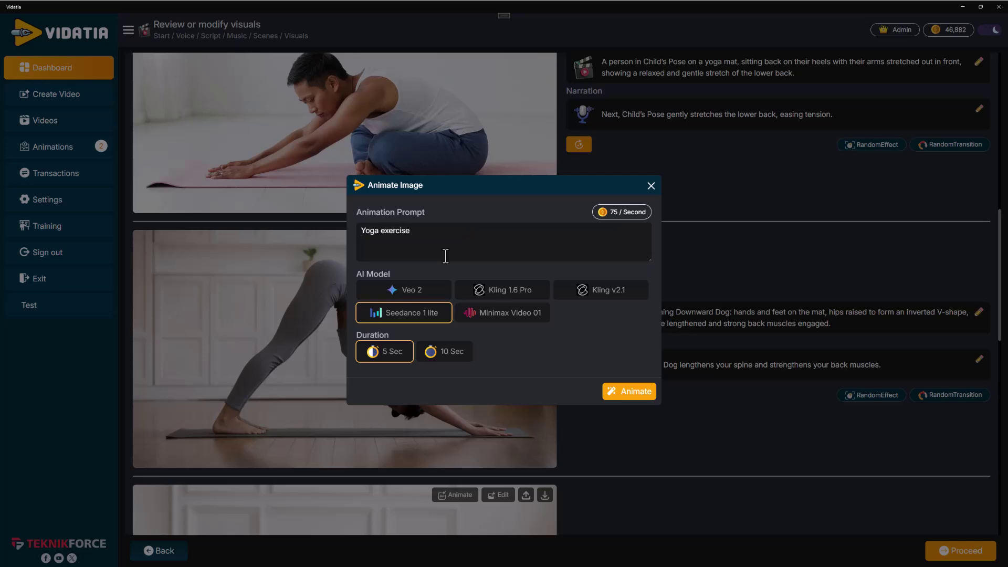
click(634, 392)
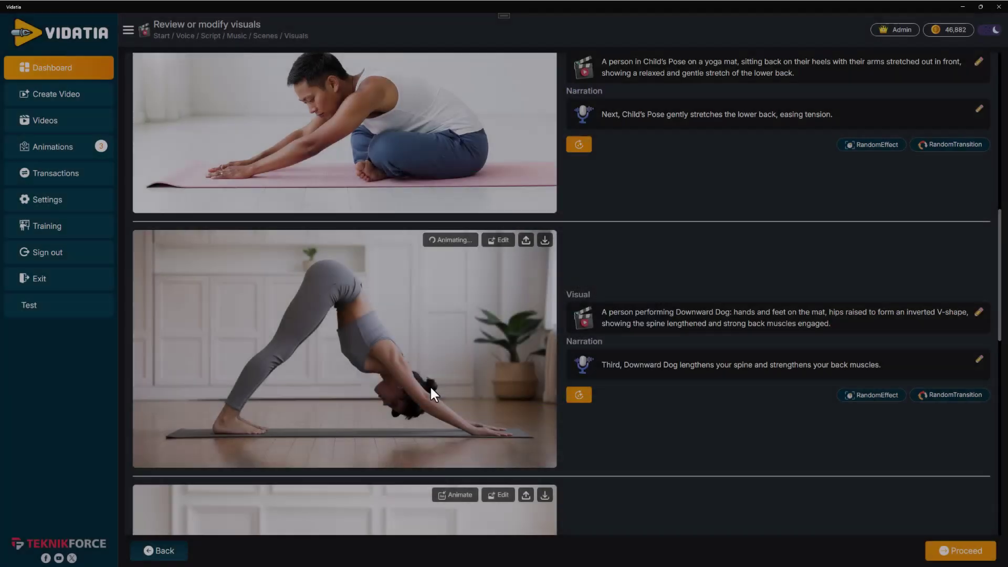
scroll(517, 232, up, 3)
scroll(517, 232, up, 3)
scroll(518, 232, up, 3)
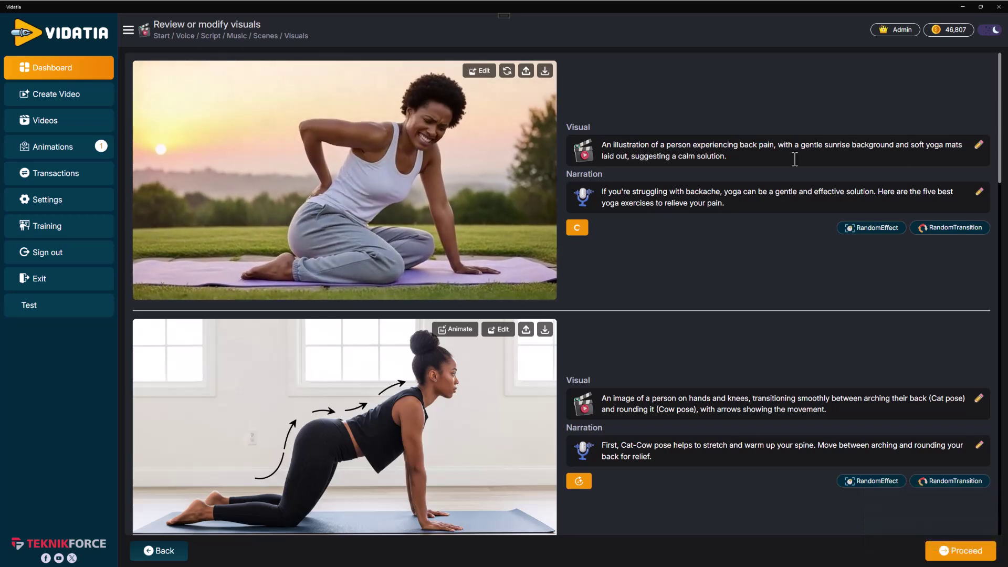
scroll(859, 340, down, 2)
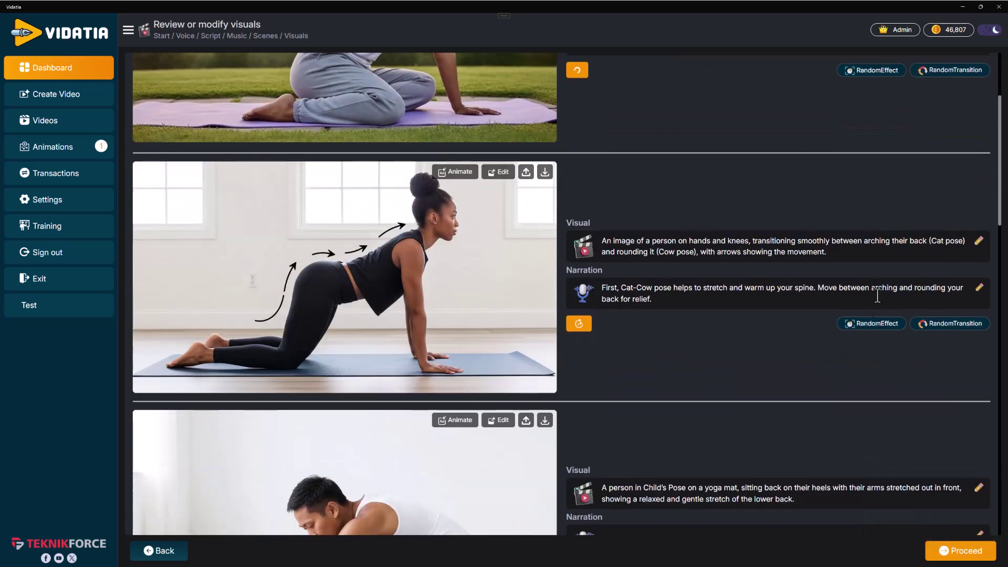
- Give the Cat-Cow scene the Zoom Pan X effect
click(871, 323)
scroll(648, 318, down, 2)
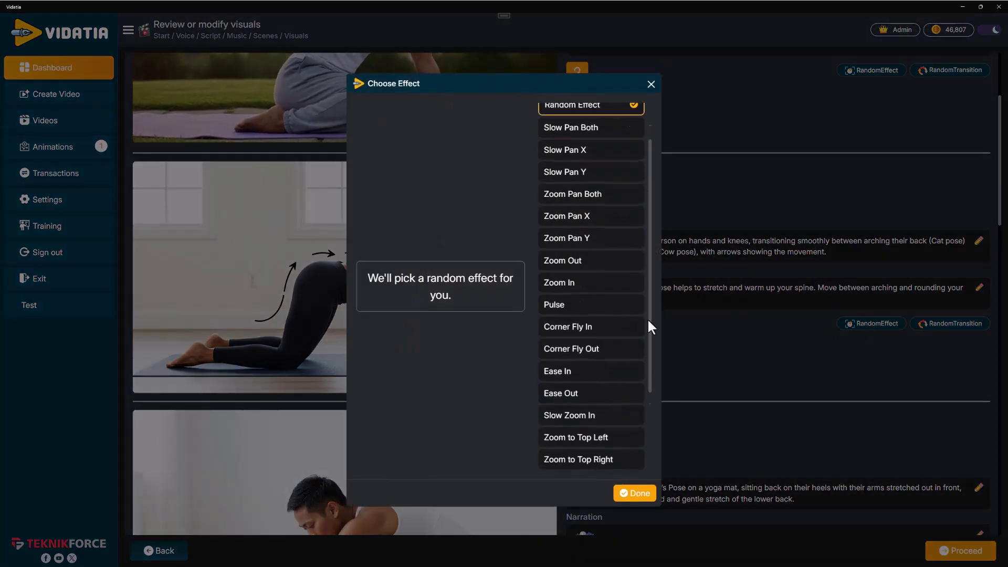
scroll(647, 318, down, 1)
scroll(648, 319, down, 2)
scroll(627, 316, up, 5)
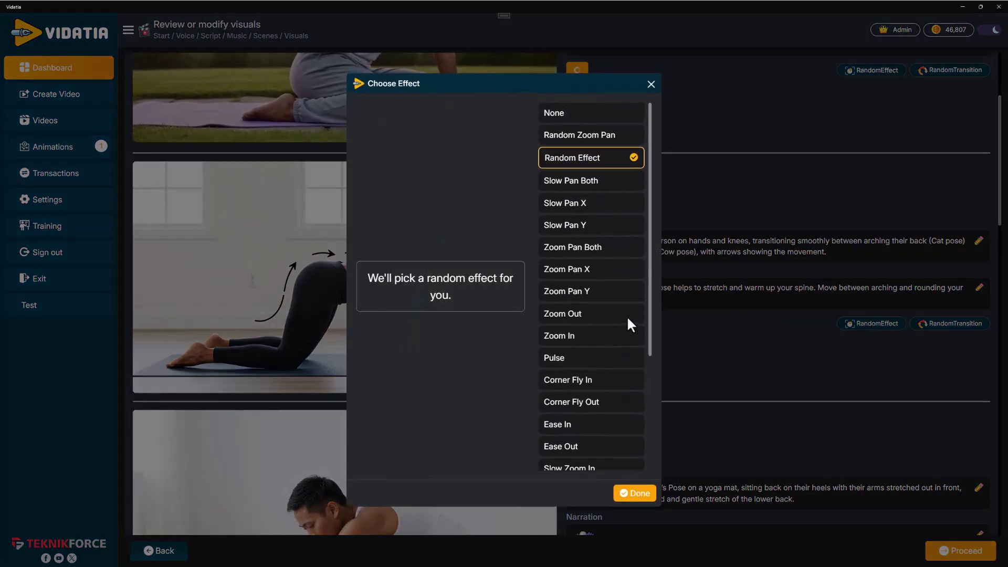
click(589, 269)
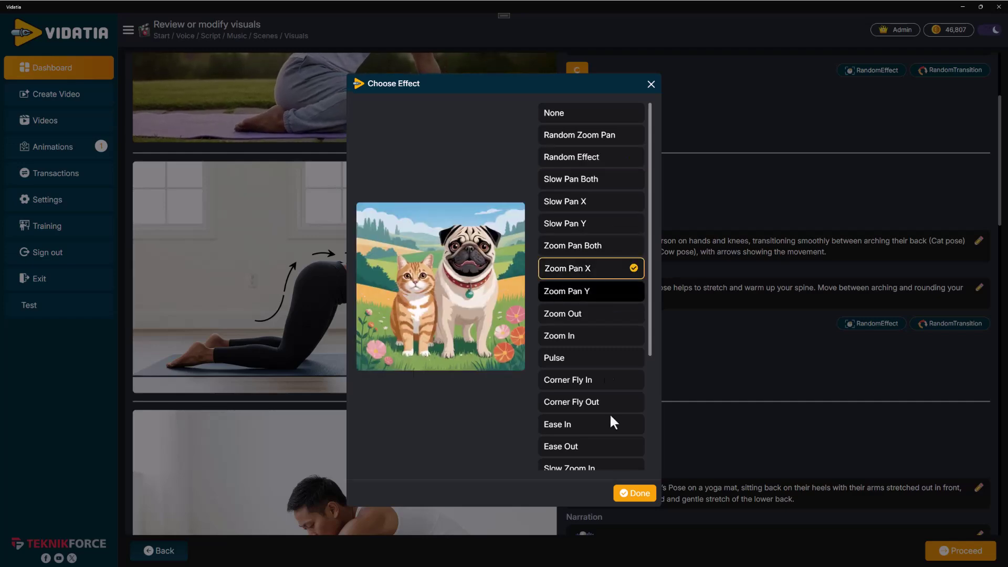
click(635, 494)
scroll(794, 412, down, 3)
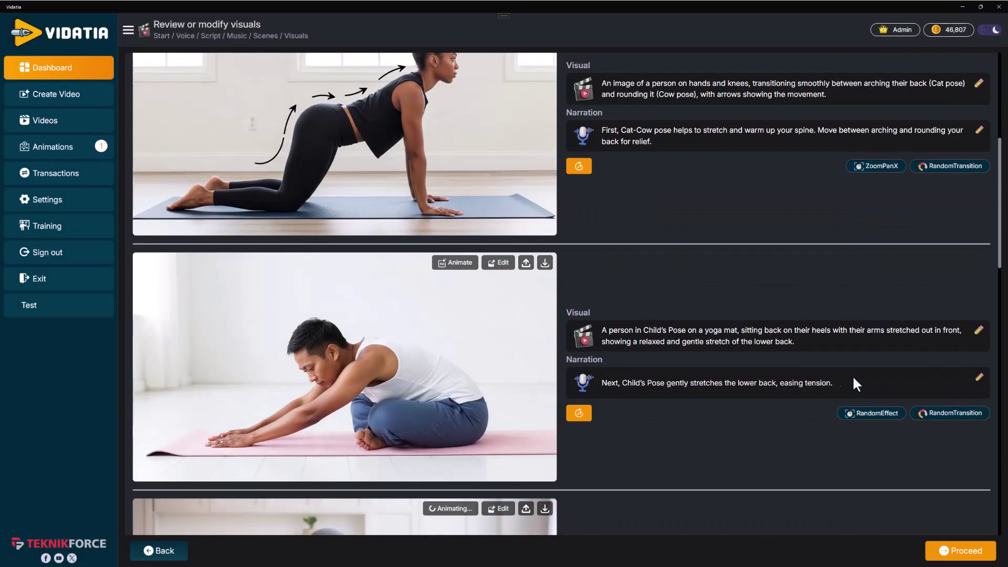
- Give the Child's Pose scene the Zoom In effect
click(871, 415)
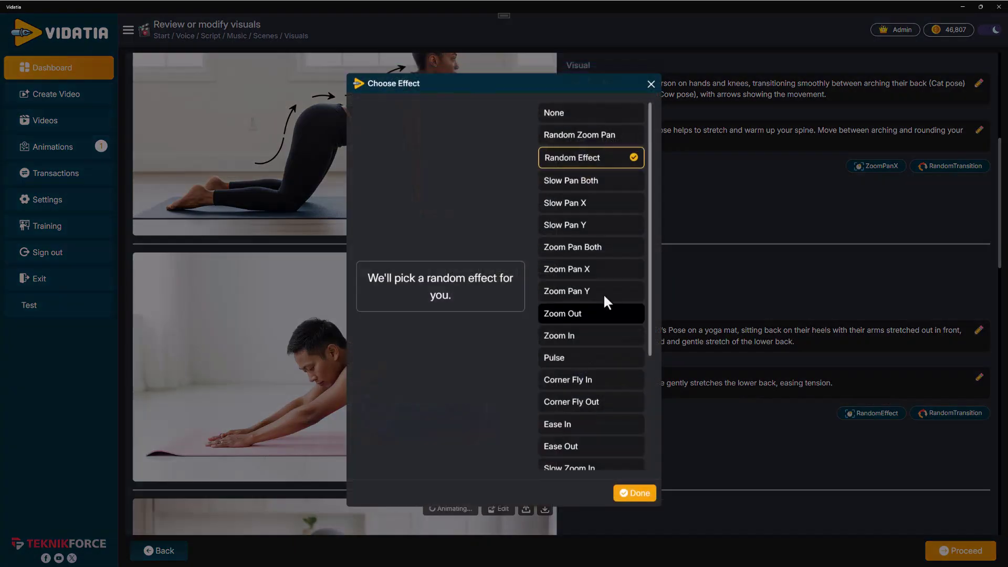
click(571, 337)
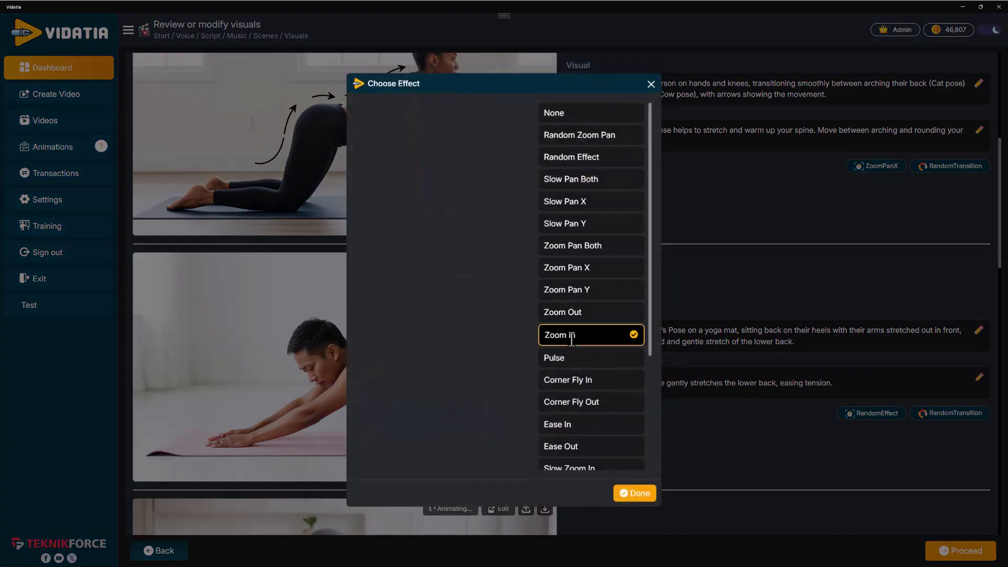
click(635, 495)
scroll(675, 406, down, 3)
scroll(675, 406, down, 4)
scroll(675, 406, down, 4)
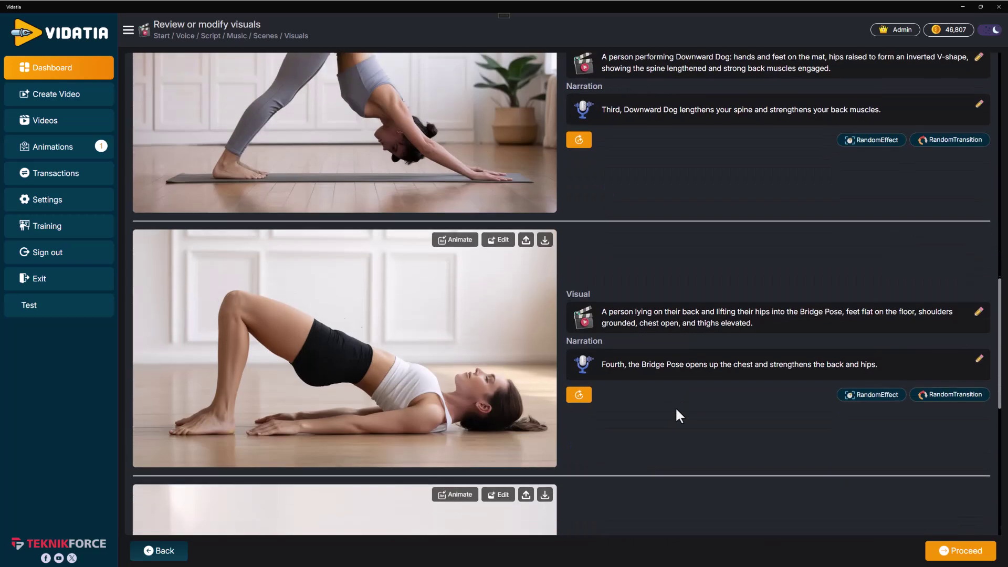
scroll(675, 406, down, 4)
scroll(675, 406, down, 3)
scroll(675, 407, down, 3)
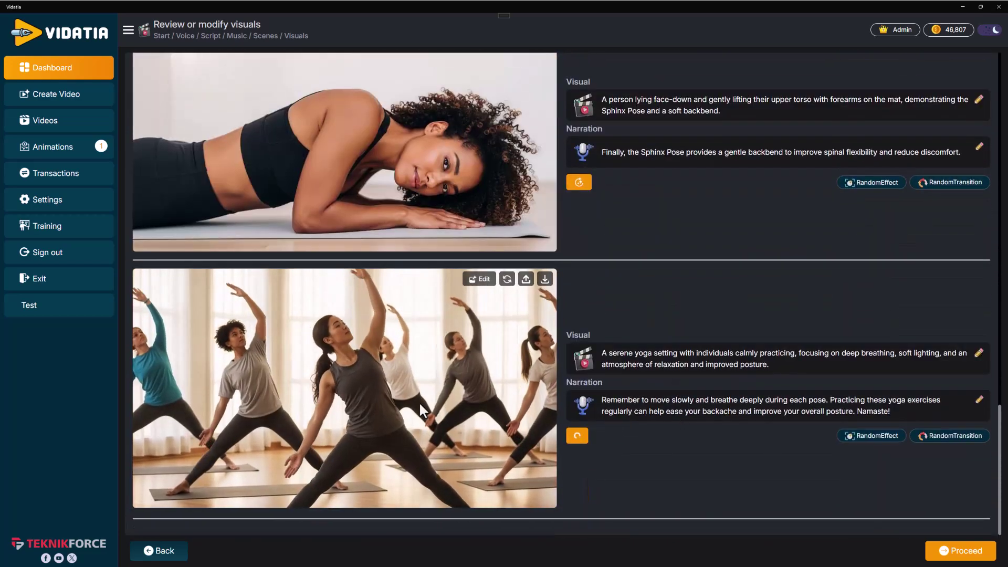
scroll(420, 404, up, 1)
scroll(420, 404, up, 3)
scroll(419, 403, up, 3)
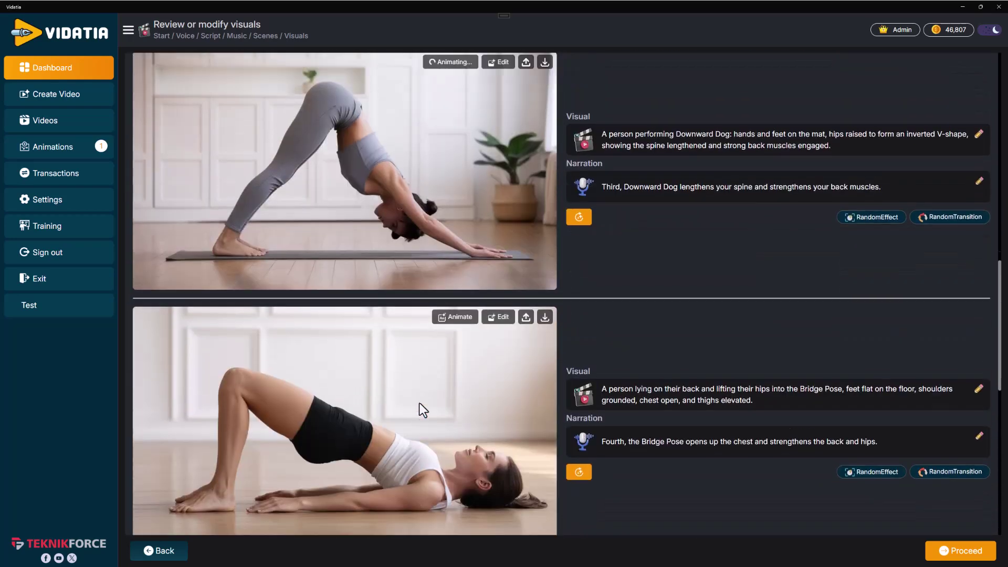
scroll(420, 404, up, 3)
scroll(420, 403, up, 3)
scroll(419, 402, up, 3)
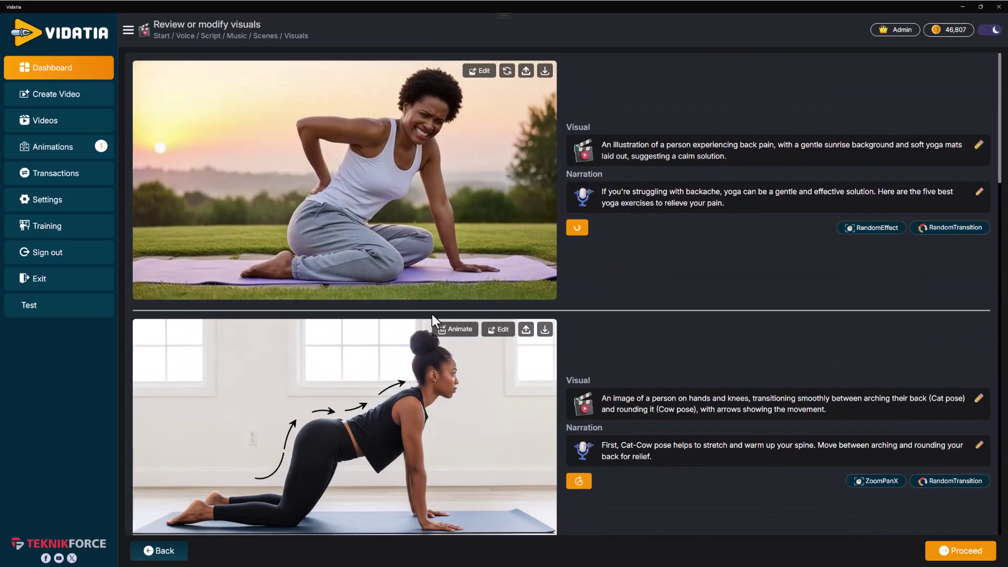
scroll(433, 315, down, 3)
scroll(429, 282, down, 3)
scroll(429, 282, down, 3)
scroll(429, 282, down, 1)
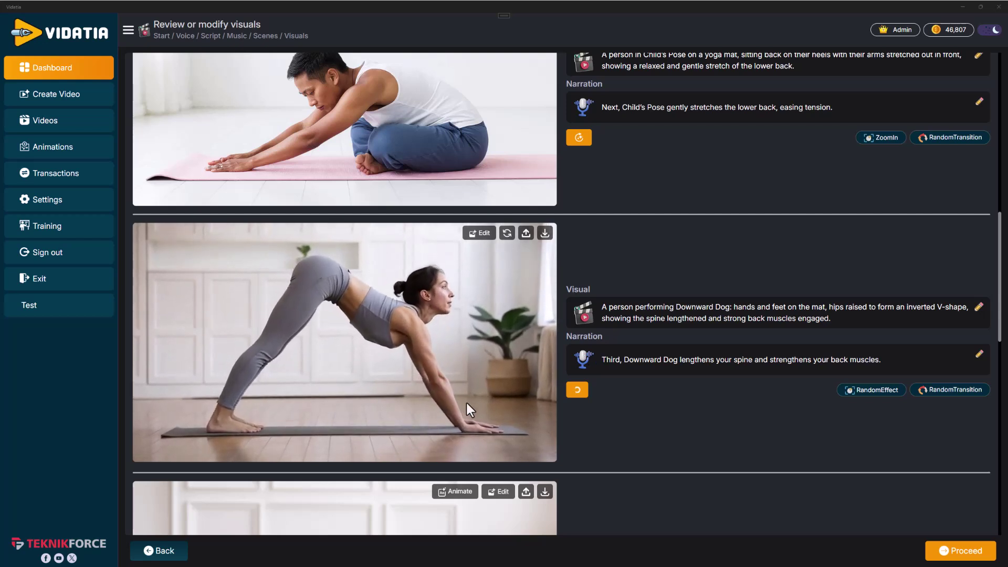
scroll(467, 403, up, 1)
scroll(482, 382, up, 5)
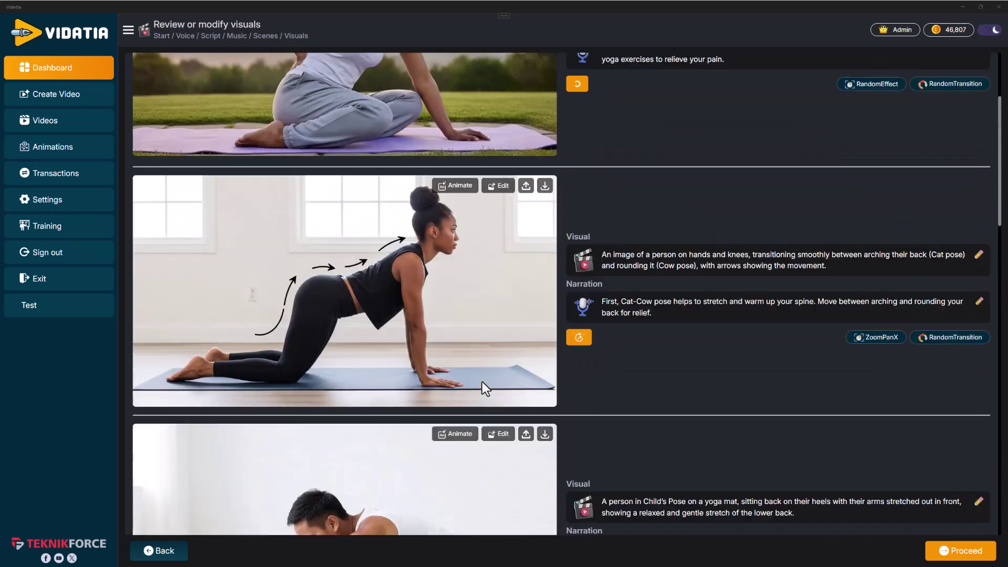
scroll(482, 382, up, 3)
scroll(433, 233, down, 3)
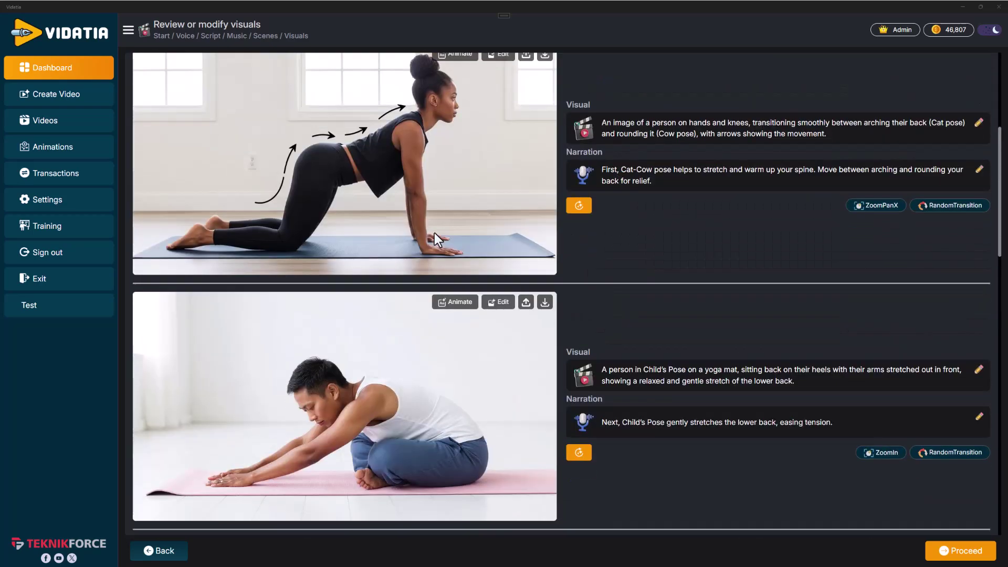
scroll(433, 232, down, 3)
scroll(442, 244, down, 4)
scroll(446, 247, down, 3)
scroll(447, 246, down, 2)
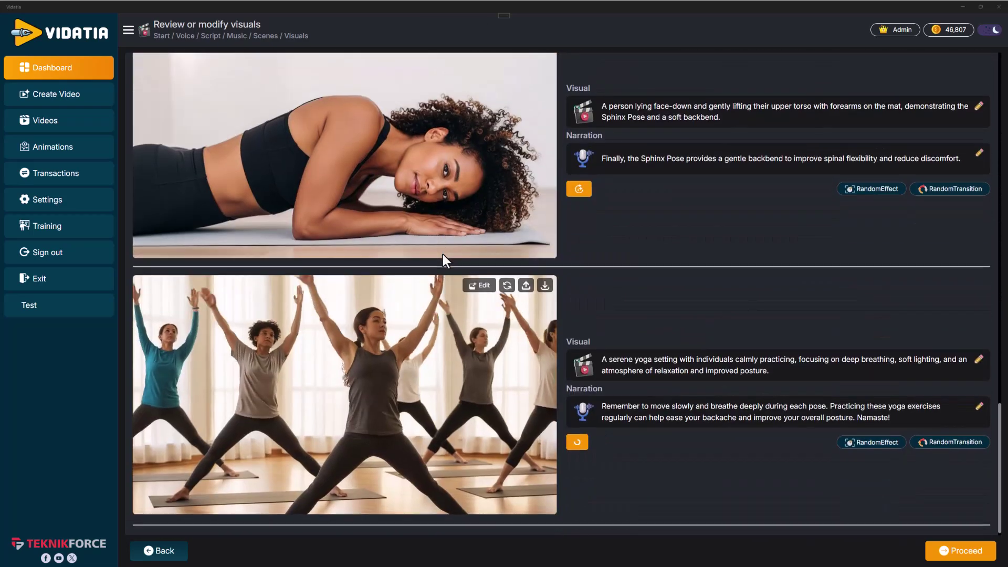
scroll(466, 322, up, 3)
scroll(466, 321, up, 3)
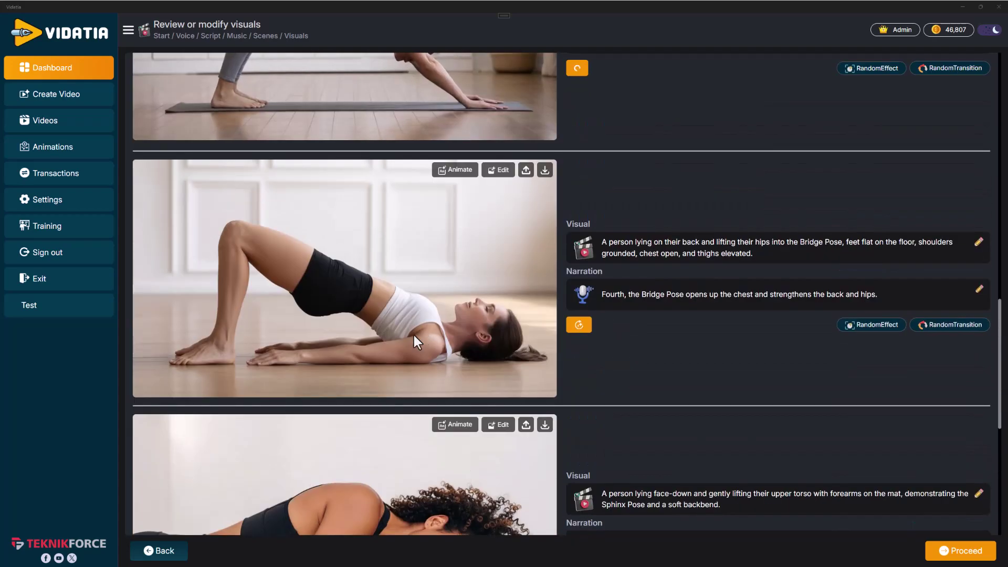
scroll(475, 311, up, 3)
scroll(483, 308, up, 4)
scroll(489, 299, up, 2)
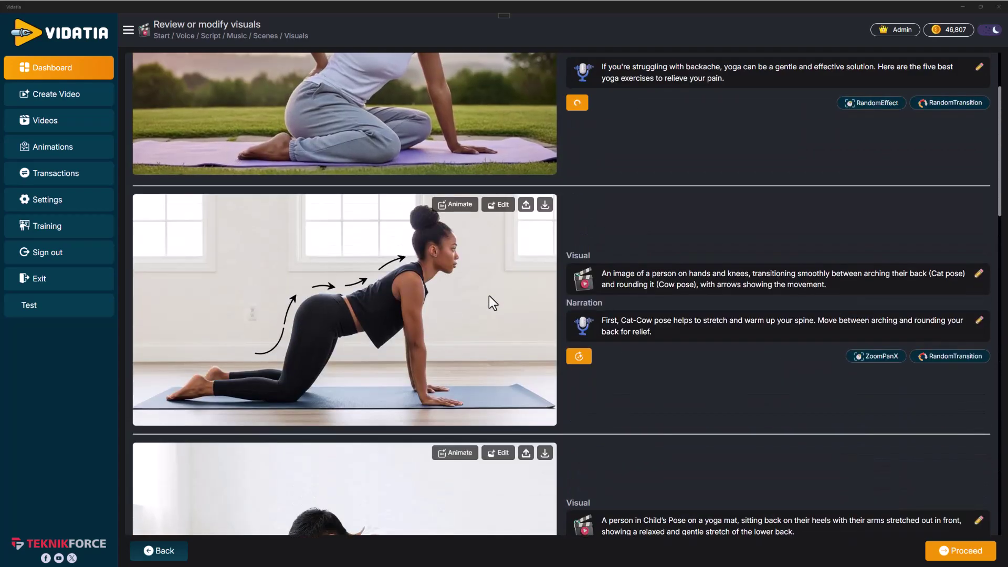
scroll(489, 295, up, 3)
scroll(485, 288, down, 1)
scroll(502, 299, down, 4)
scroll(525, 304, down, 4)
scroll(526, 303, down, 3)
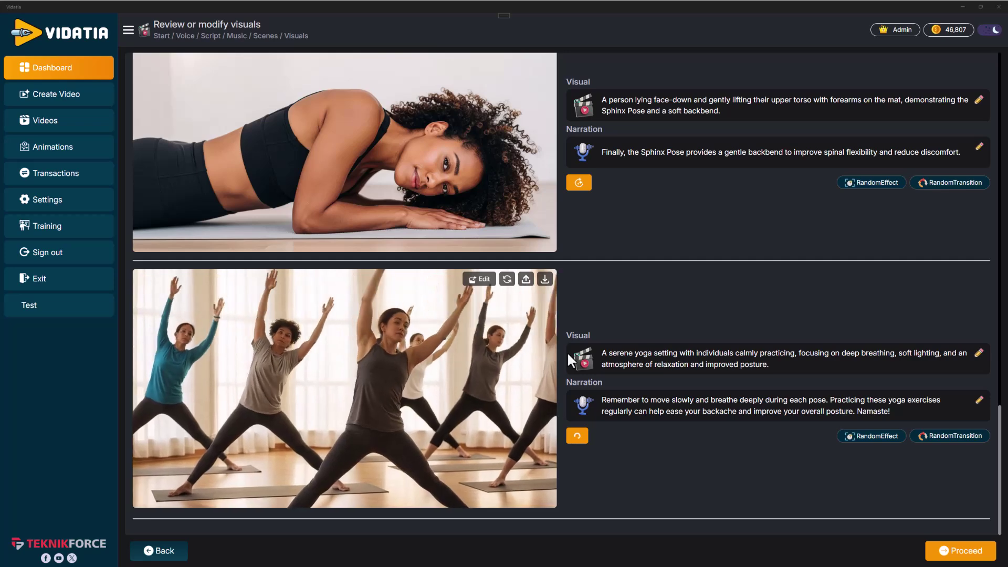
- Proceed from the visuals page to render the 5 Best Yoga Exercises for Backache video
click(946, 556)
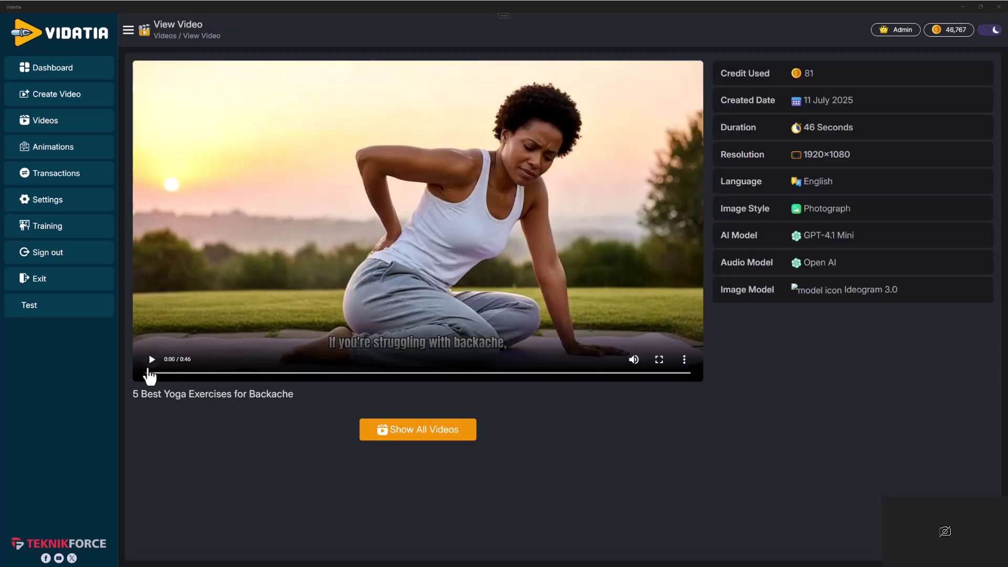
- Play the finished yoga-for-backache video through to its 46-second end
click(152, 361)
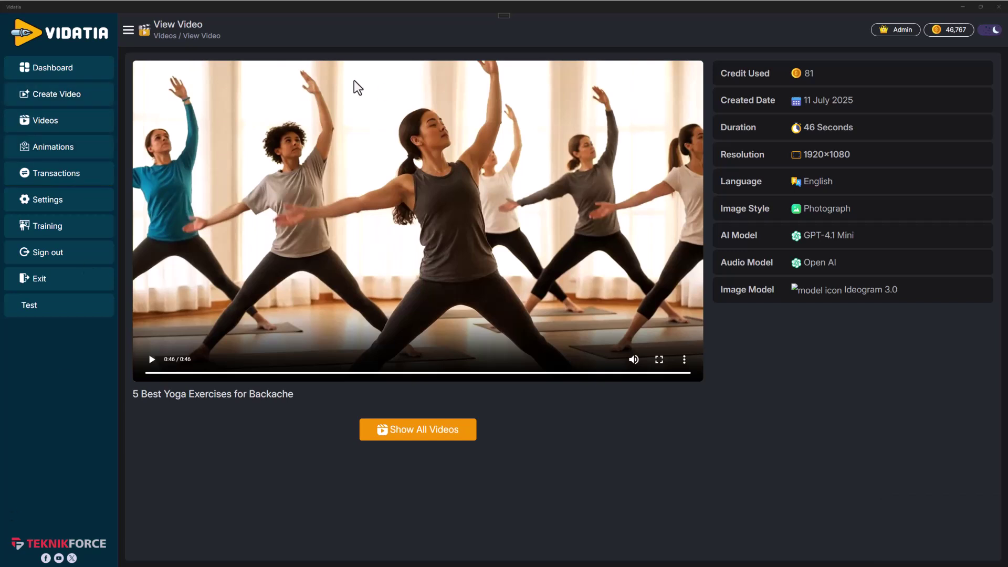
- Start a full-control video using the example Godzilla-foiled-by-mosquito description
click(57, 94)
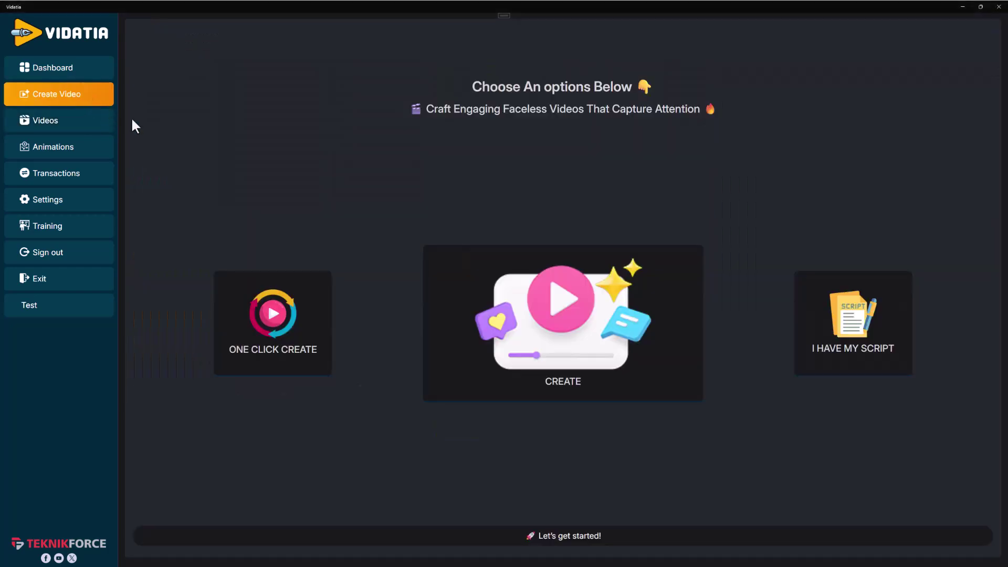
click(544, 308)
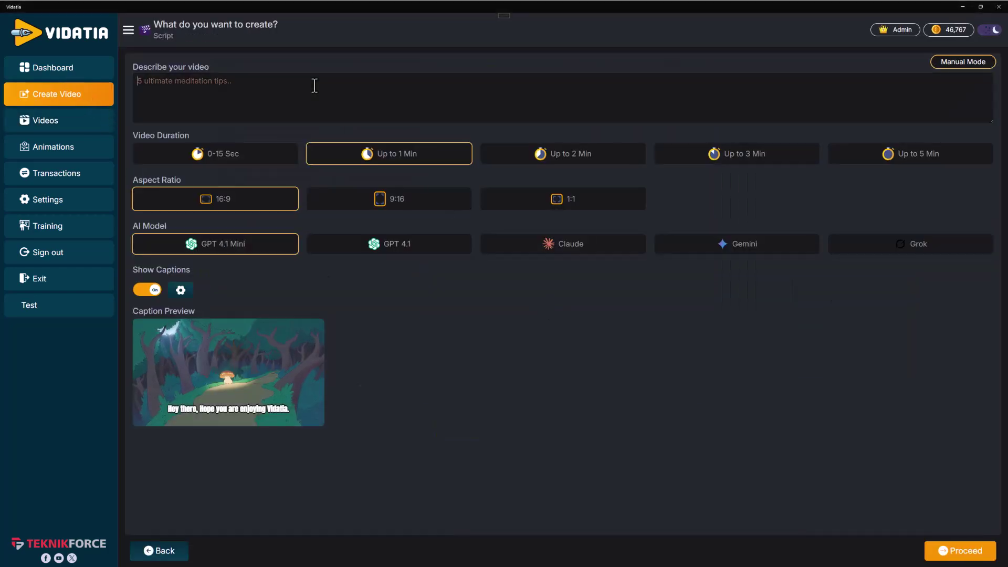
click(474, 72)
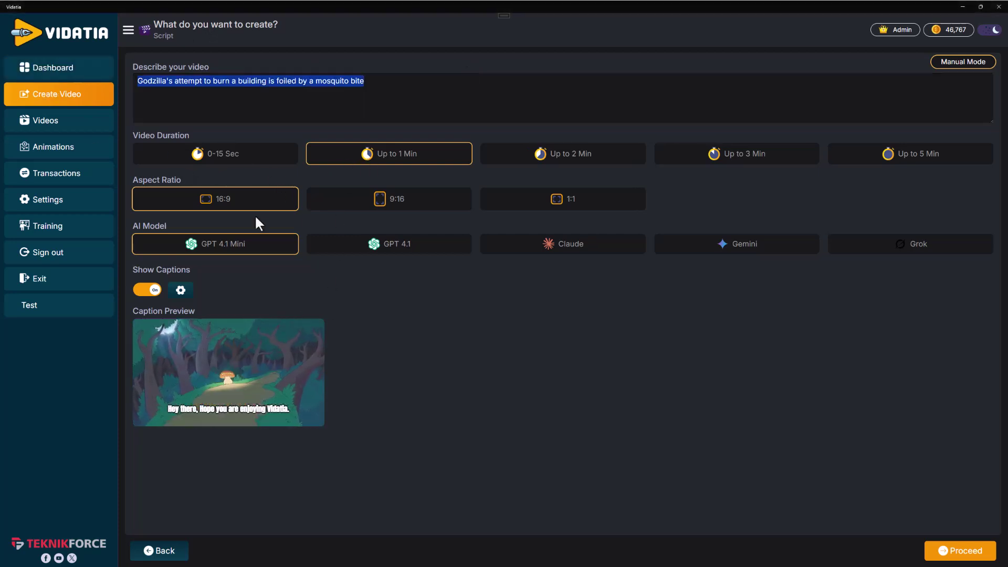
click(960, 551)
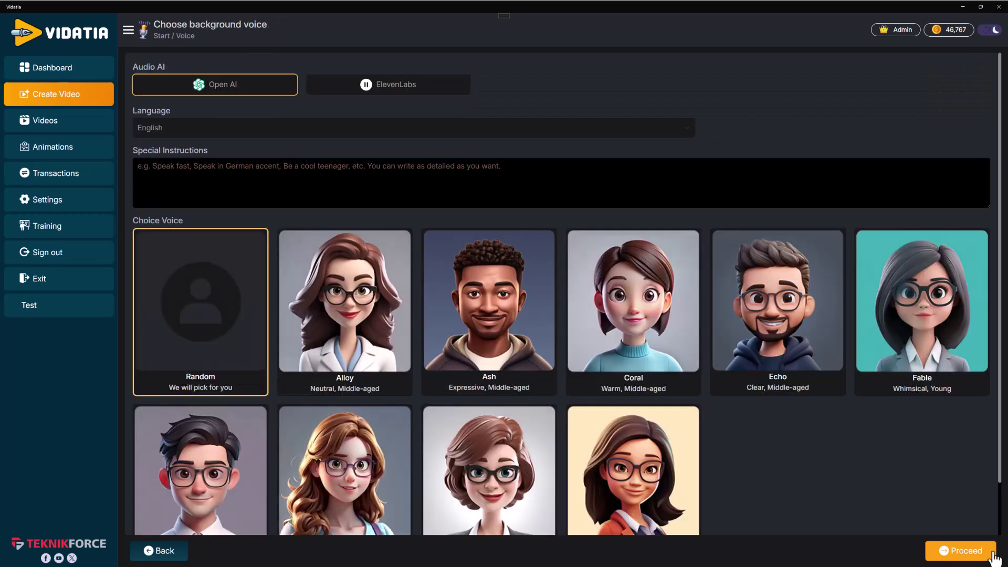
scroll(505, 394, down, 1)
- Choose Sage as the narration voice and accept the generated script
click(497, 441)
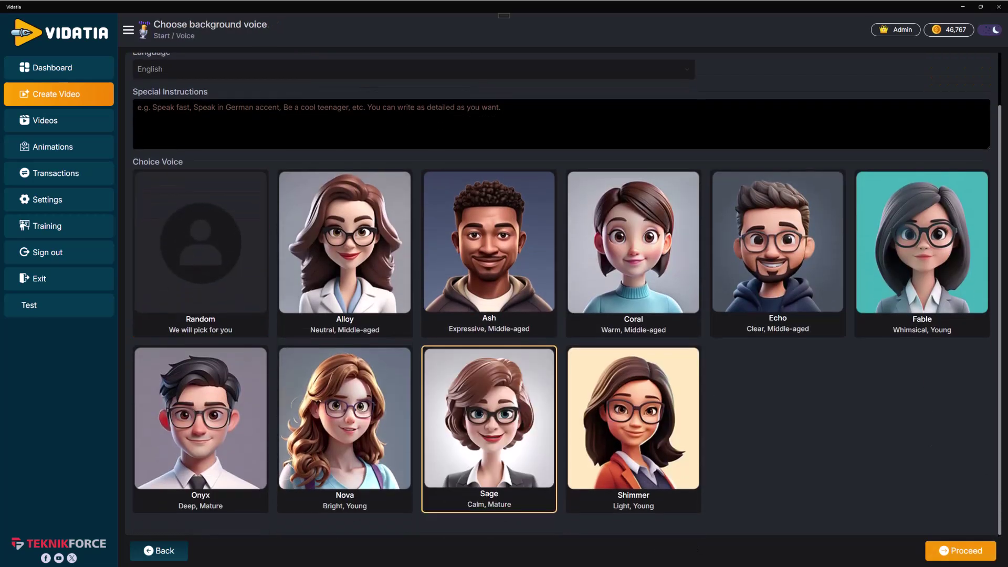
click(953, 548)
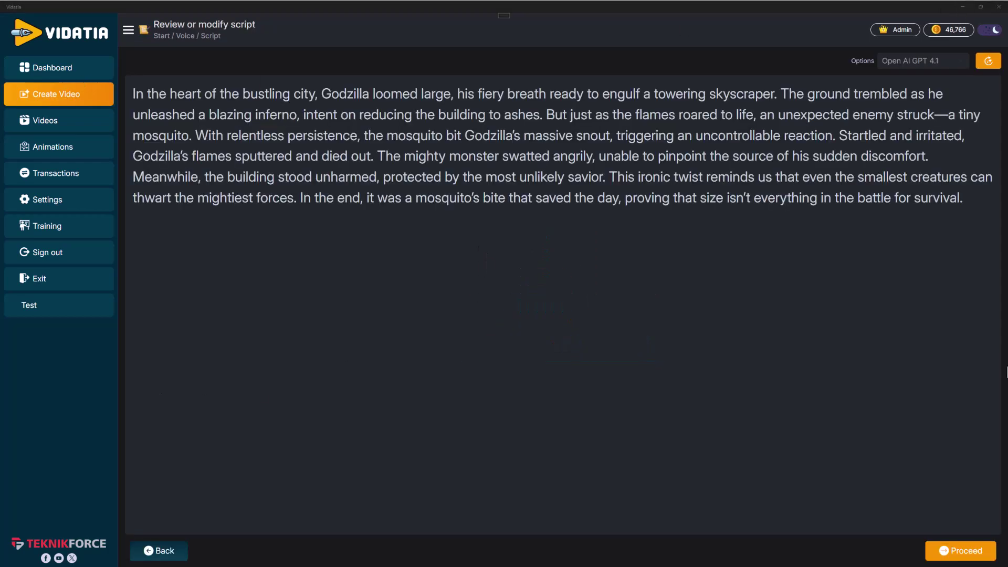
click(956, 550)
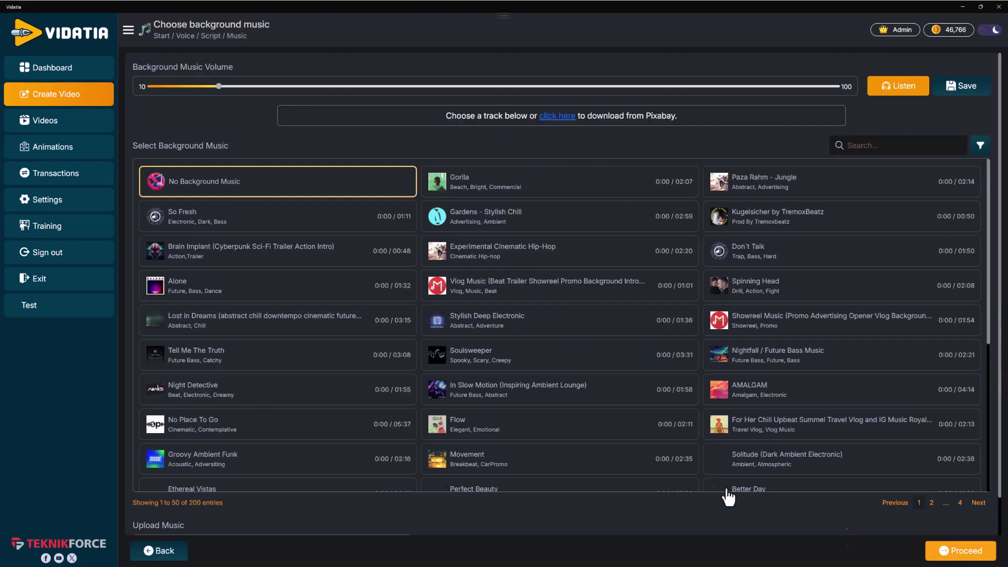
- Set Gardens - Stylish Chill as background music and generate the scenes
click(502, 181)
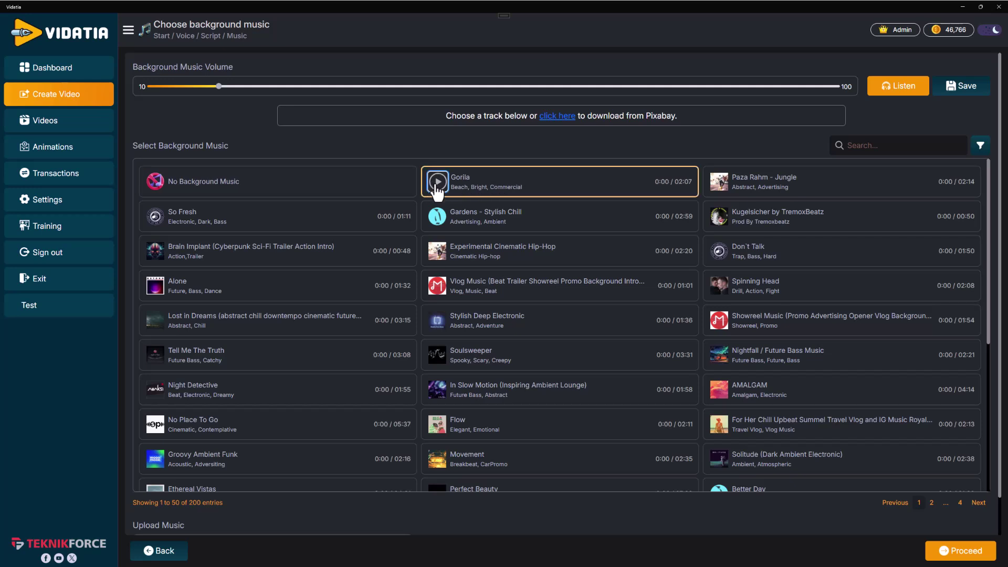
click(437, 181)
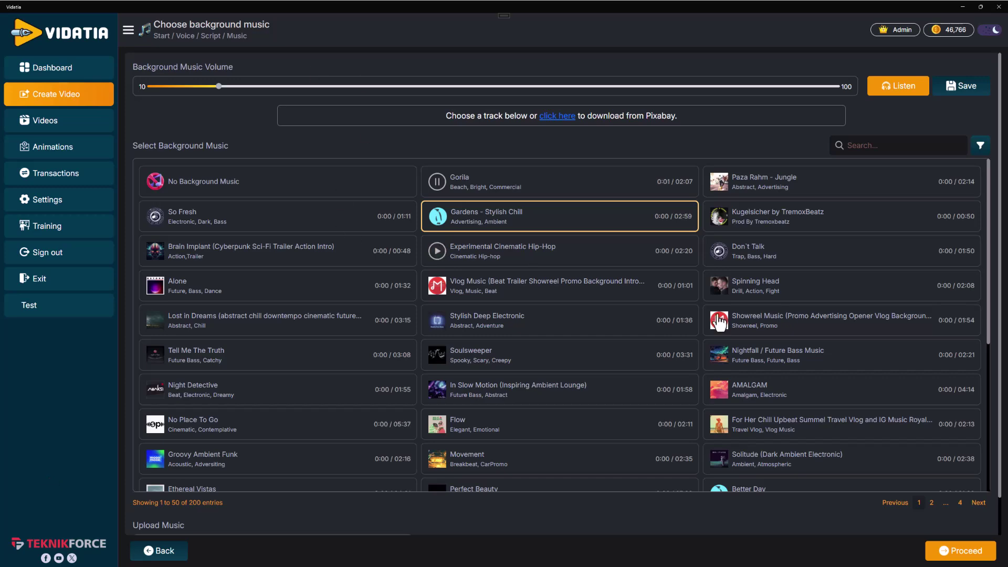
click(960, 551)
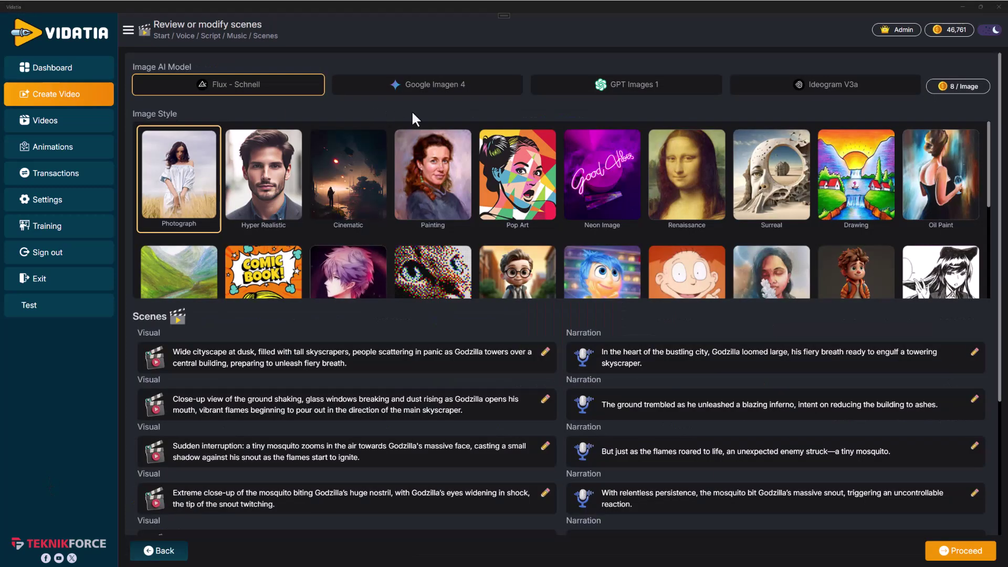
scroll(598, 204, down, 2)
scroll(708, 205, up, 2)
scroll(804, 208, down, 2)
- Select the 90s Cartoon image style and generate visuals for all Godzilla scenes
click(696, 214)
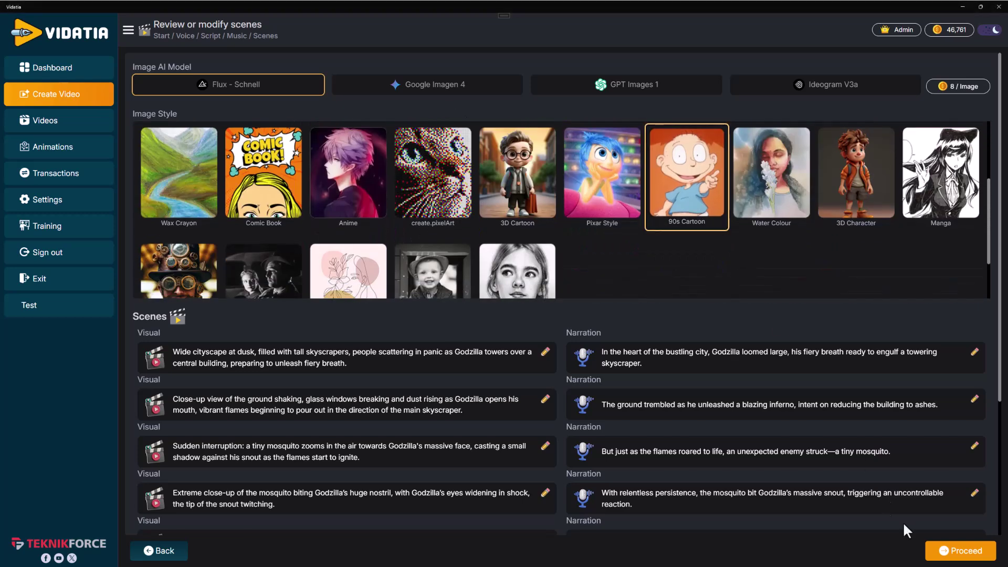
click(960, 551)
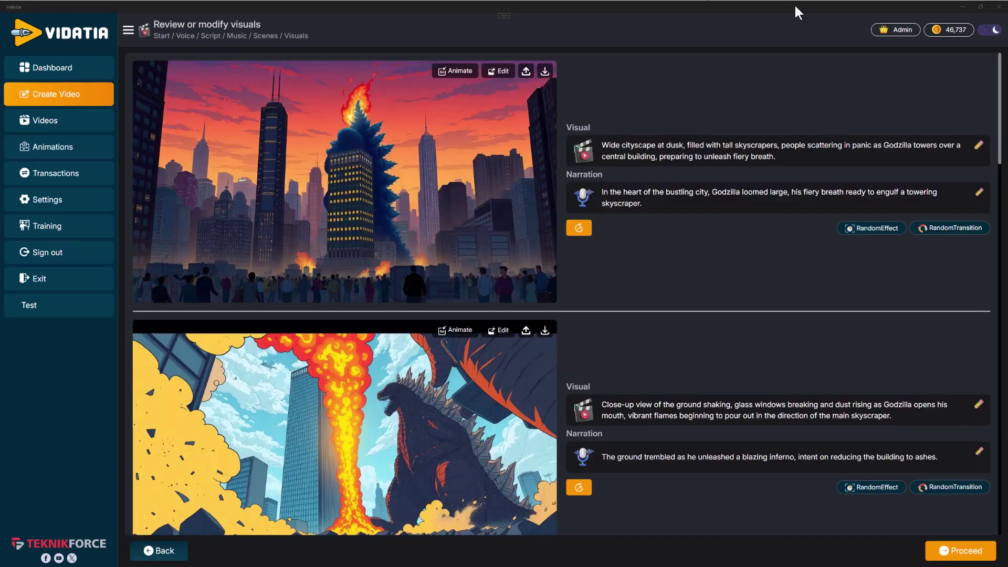
scroll(599, 352, down, 5)
scroll(599, 353, down, 4)
scroll(595, 354, up, 2)
scroll(582, 363, up, 6)
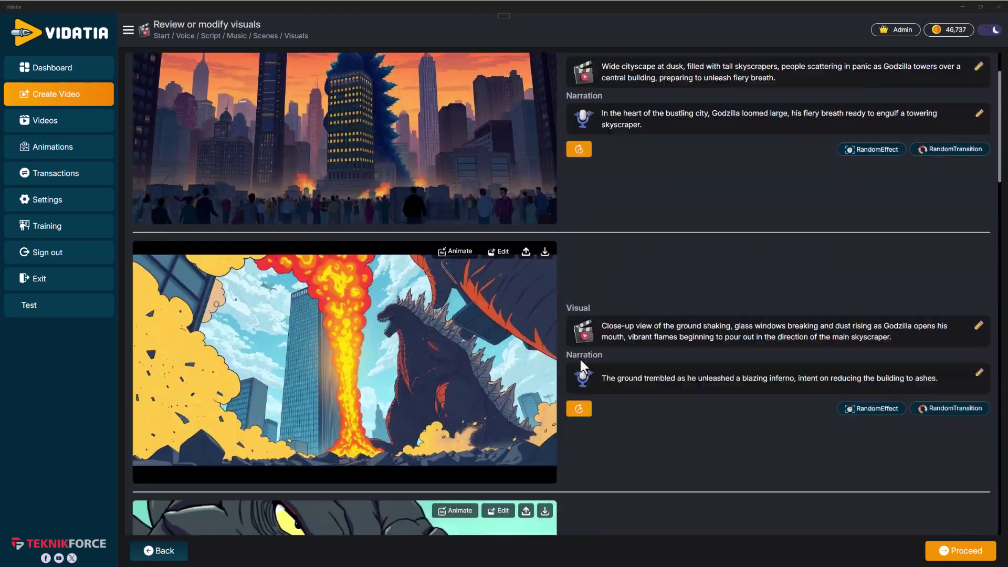
- Animate the flame-breathing scene with a prompt of Godzilla burning everything
click(453, 251)
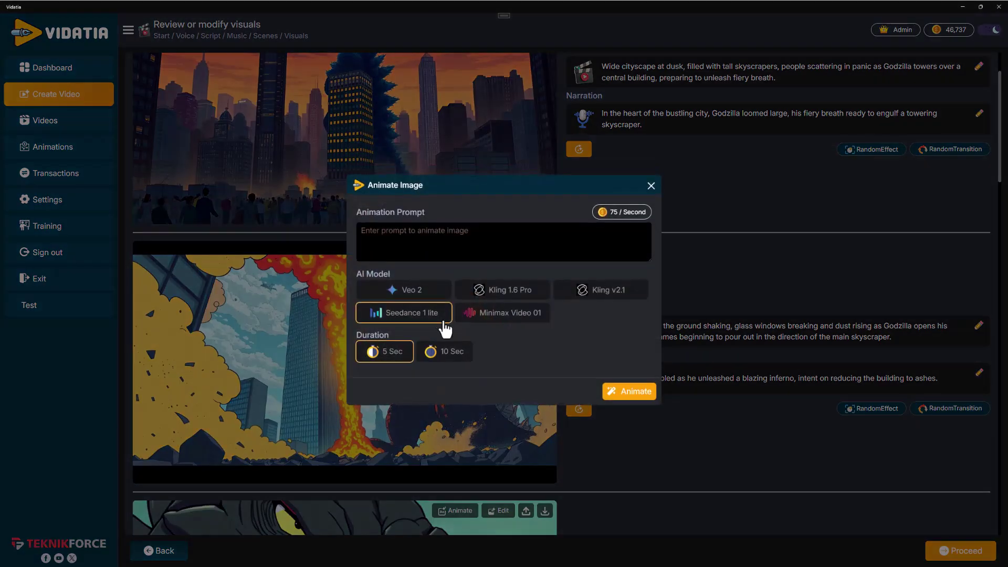
click(631, 391)
click(498, 252)
text(godzilla burning dow)
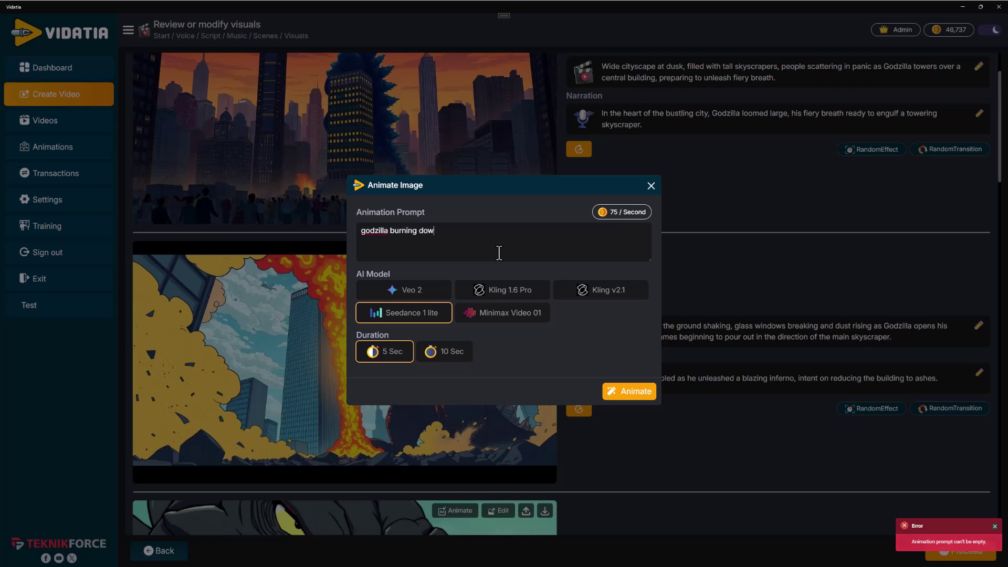
text(n everything)
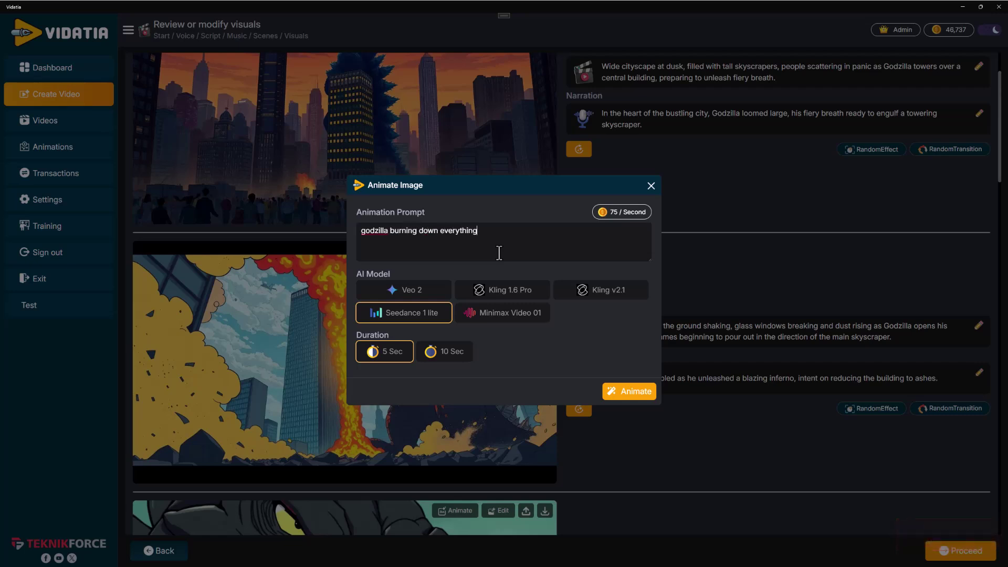
click(606, 394)
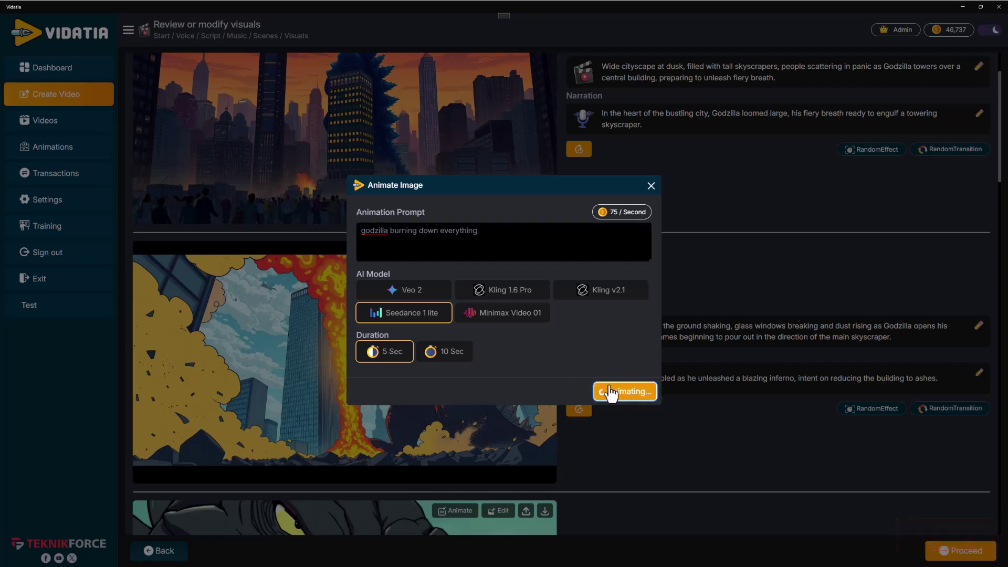
scroll(540, 398, down, 10)
scroll(532, 396, down, 5)
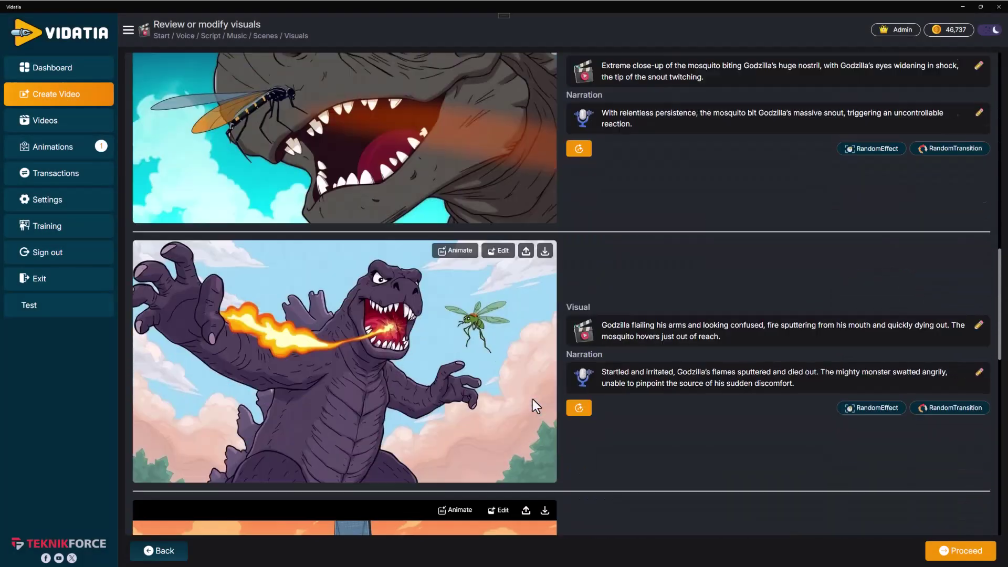
scroll(533, 399, down, 1)
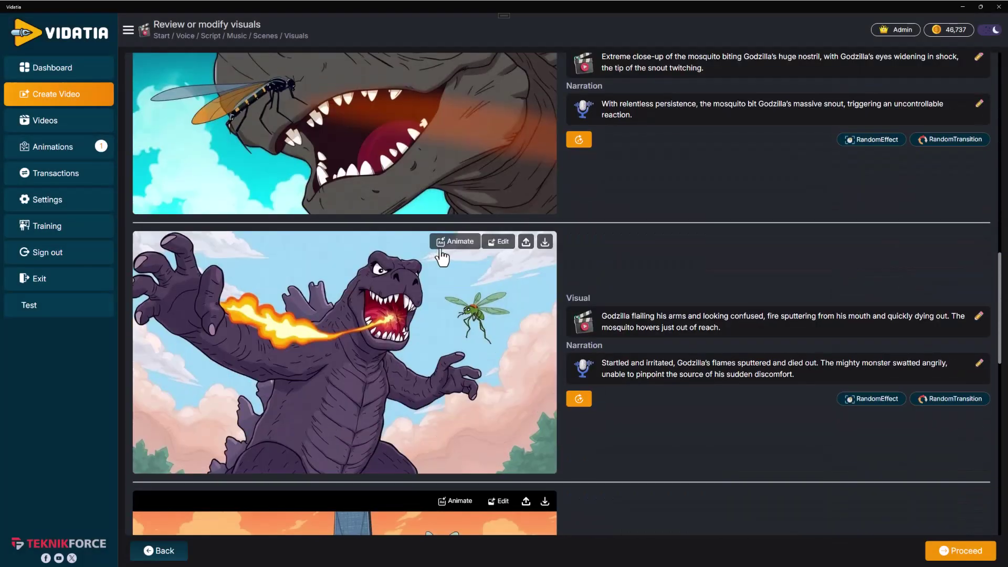
- Animate Godzilla flailing his arms and the mosquito dancing, then render the video
click(455, 242)
text(godzilla flailing arms)
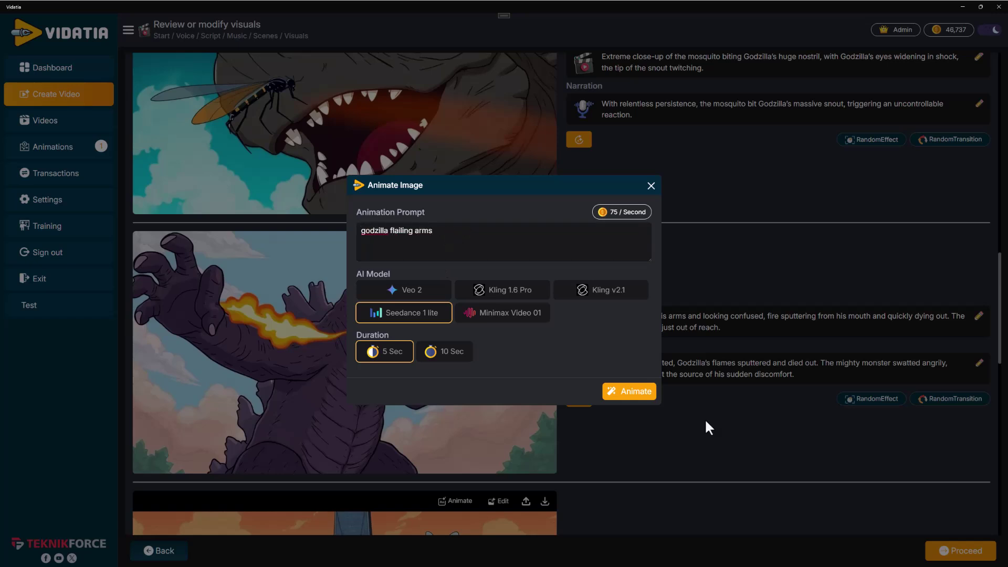
click(628, 391)
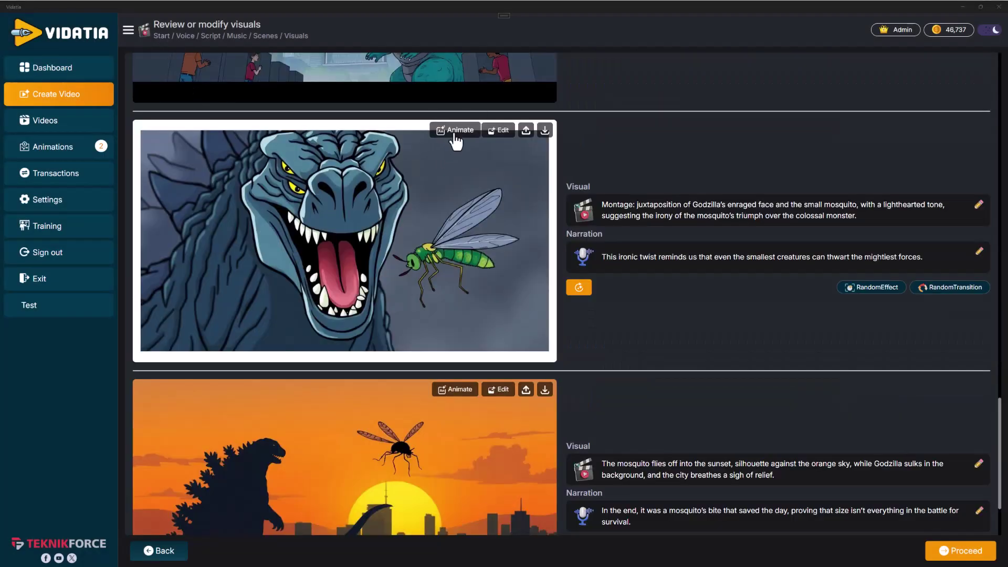
click(456, 131)
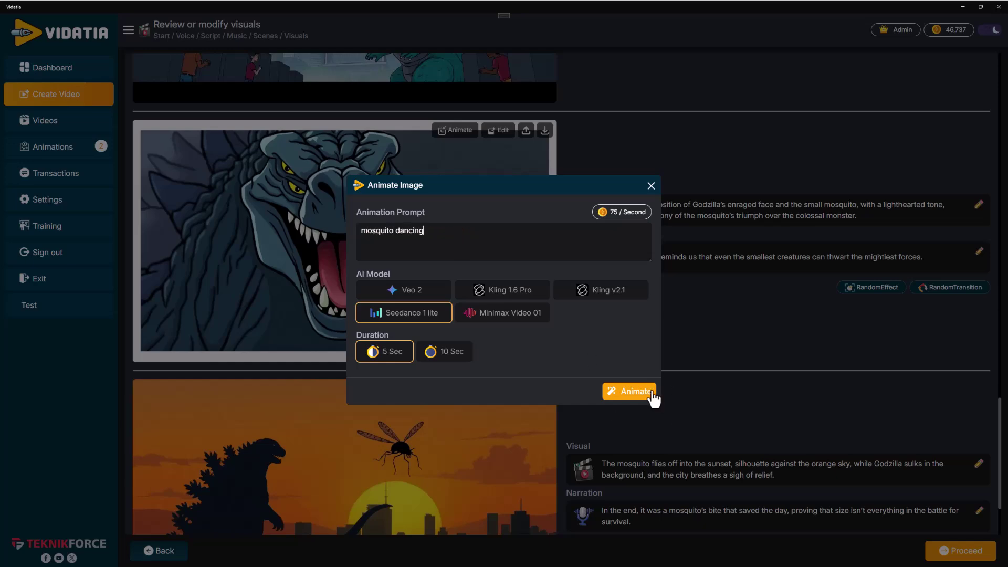
click(628, 391)
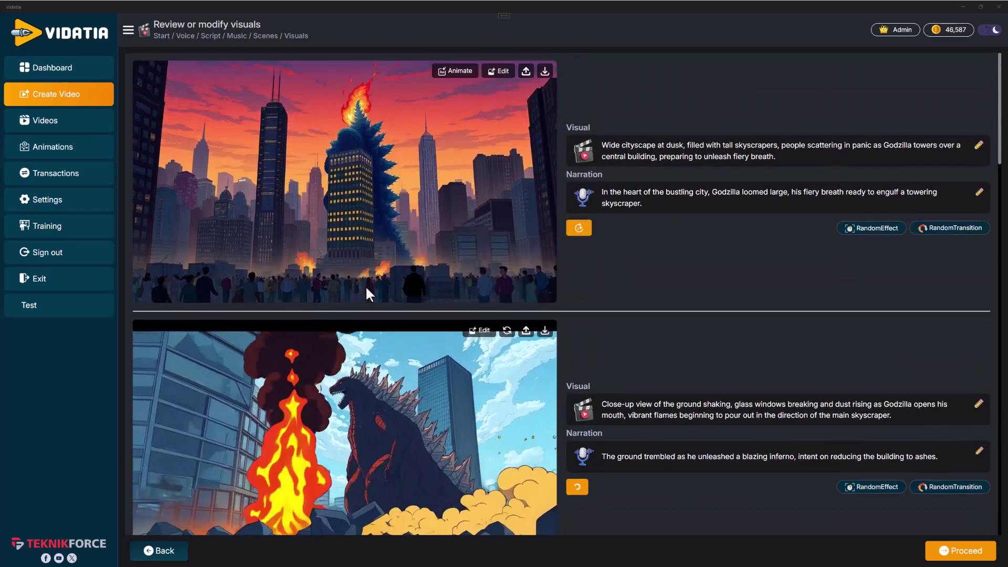
scroll(365, 286, down, 3)
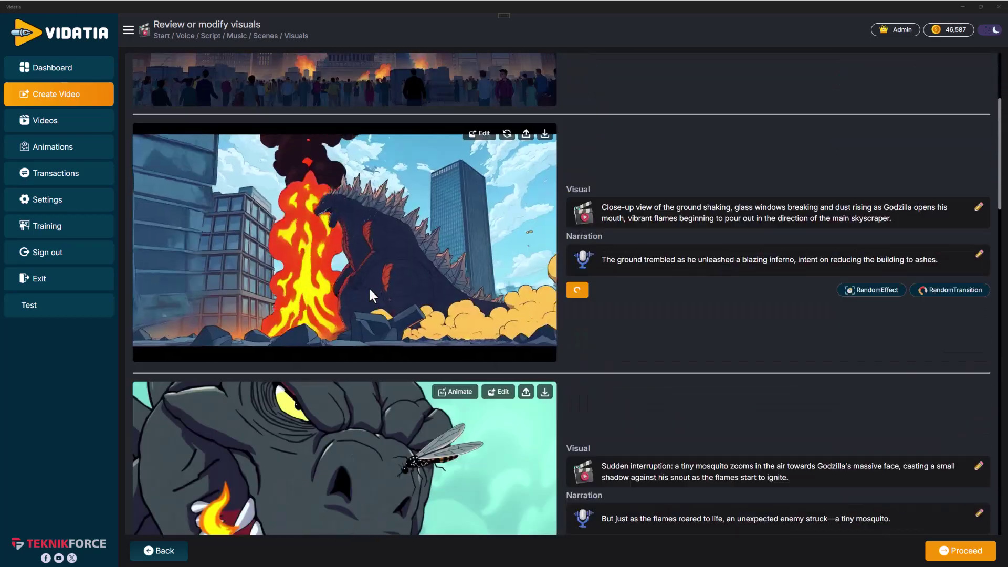
scroll(384, 248, down, 5)
scroll(384, 268, down, 3)
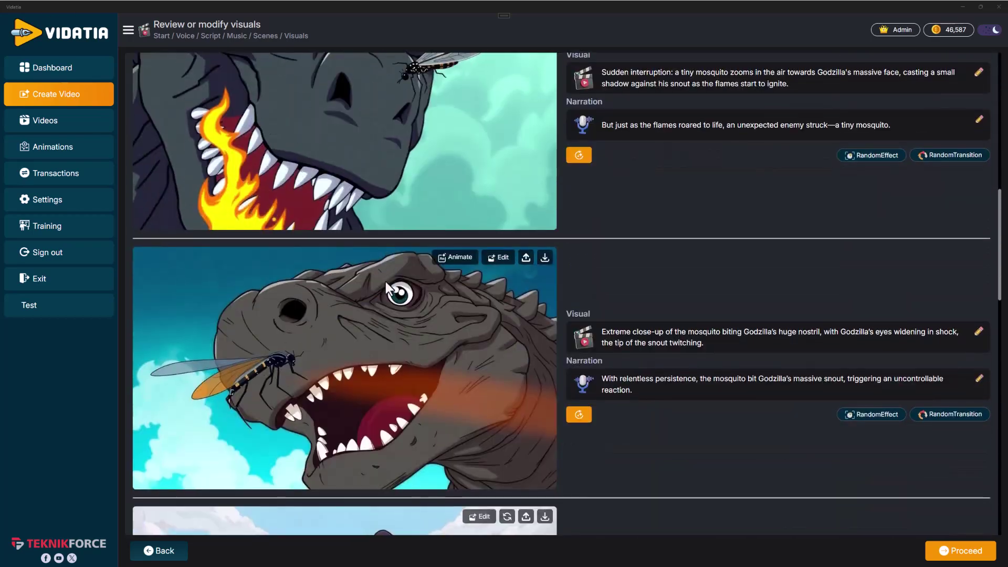
scroll(386, 282, down, 3)
scroll(341, 309, down, 2)
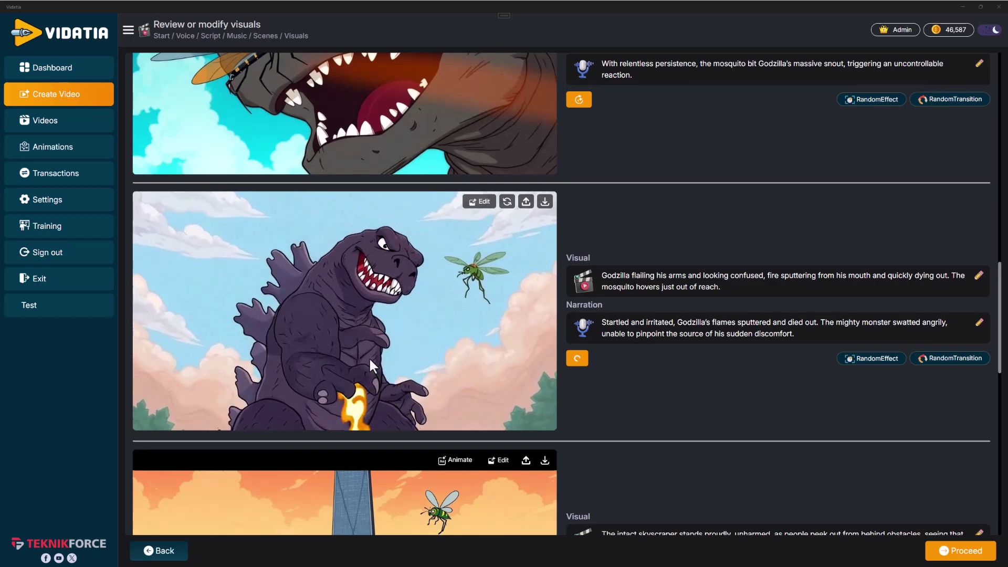
scroll(368, 357, down, 5)
scroll(359, 328, down, 3)
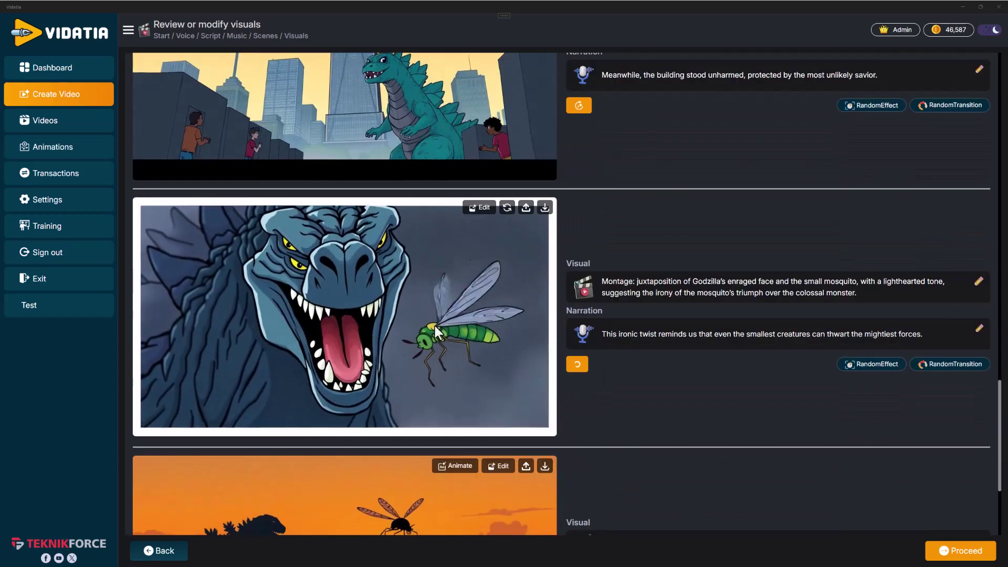
scroll(509, 323, down, 4)
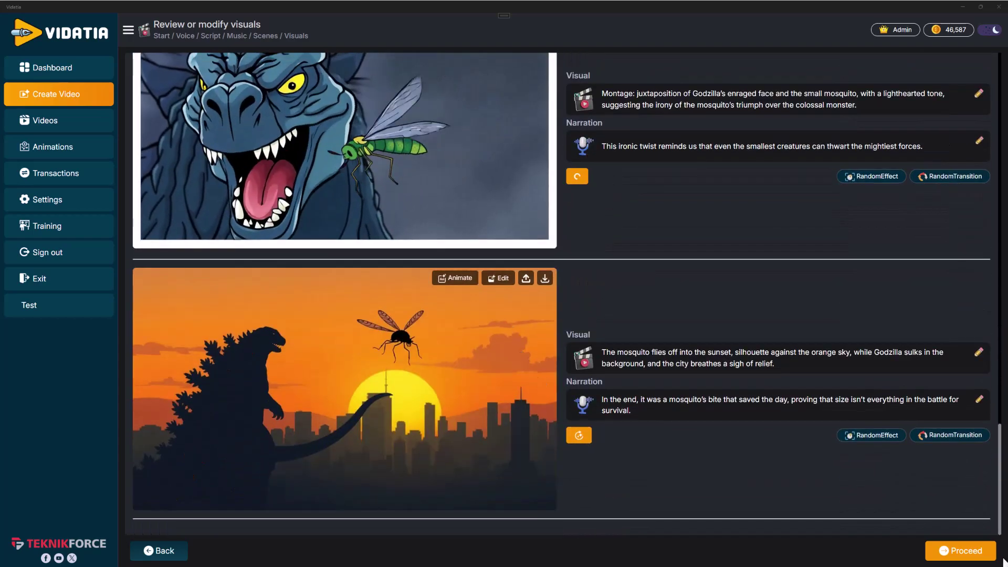
click(991, 554)
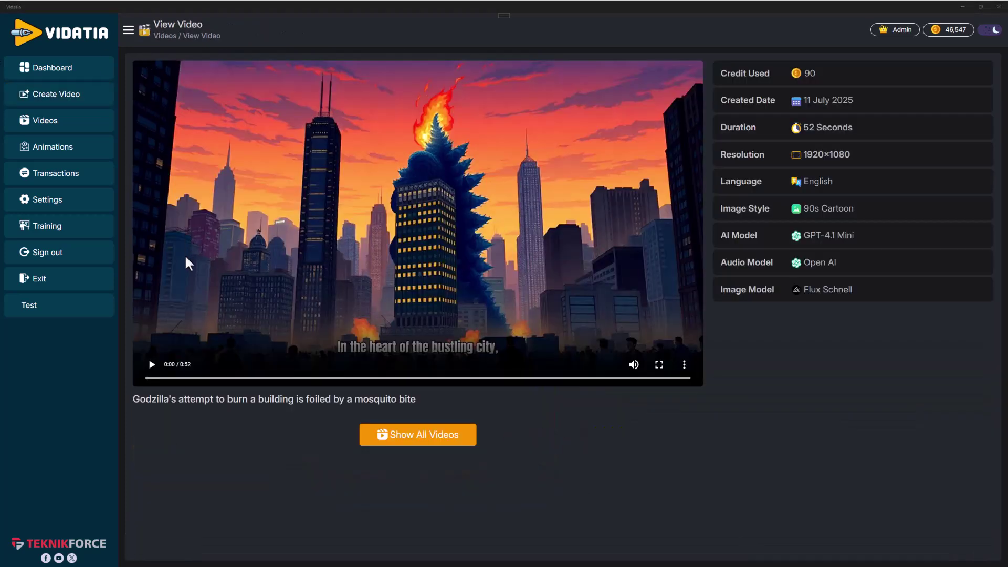
- Play the 52-second Godzilla video to the end, then go to the dashboard
click(152, 365)
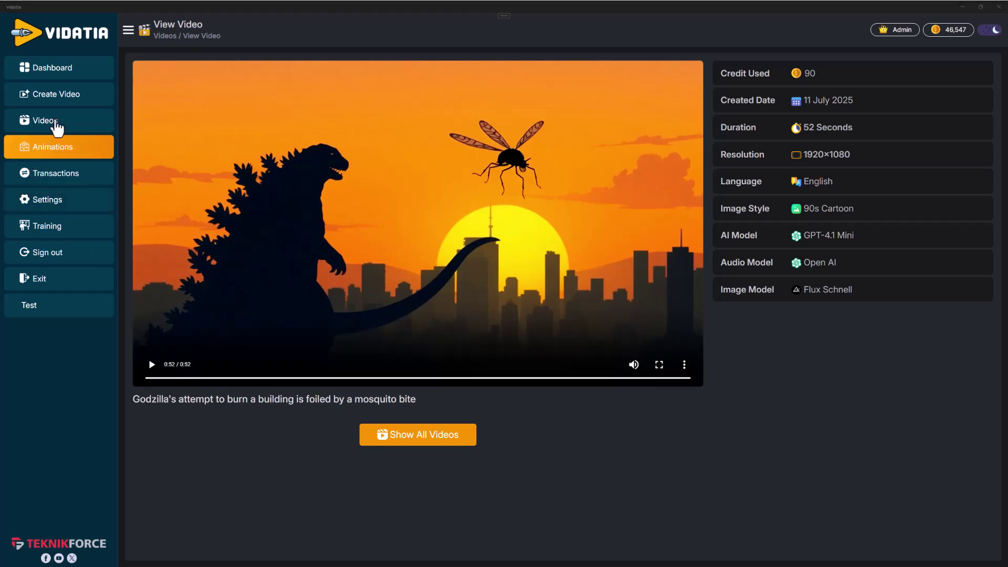
click(51, 68)
scroll(454, 380, down, 3)
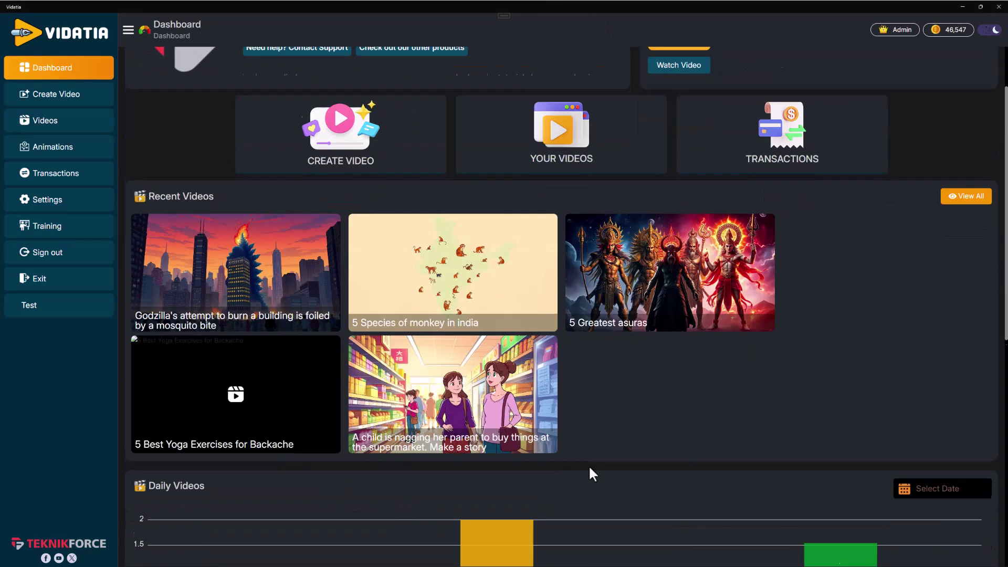
scroll(588, 465, down, 2)
scroll(598, 355, down, 3)
scroll(680, 442, down, 3)
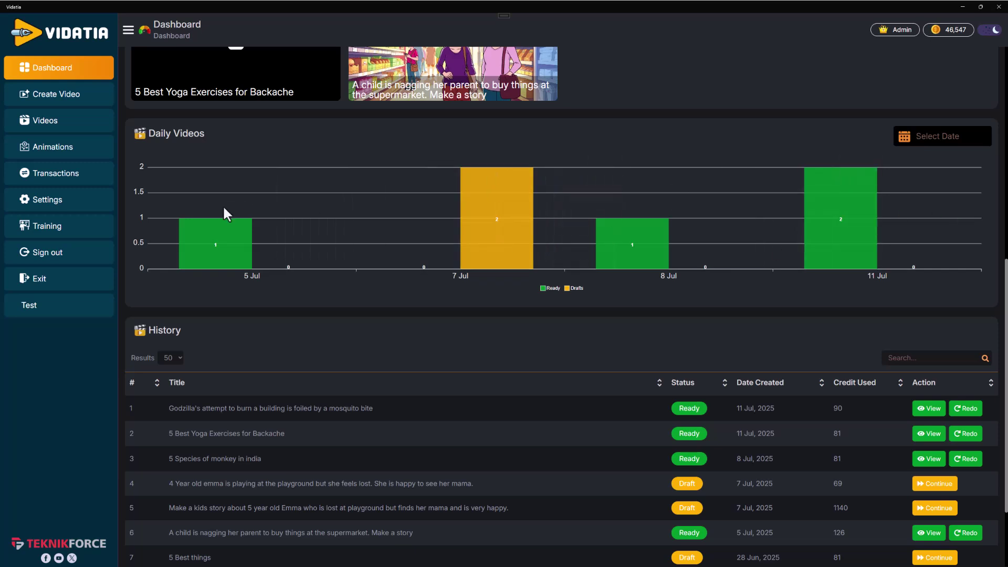
scroll(794, 207, down, 3)
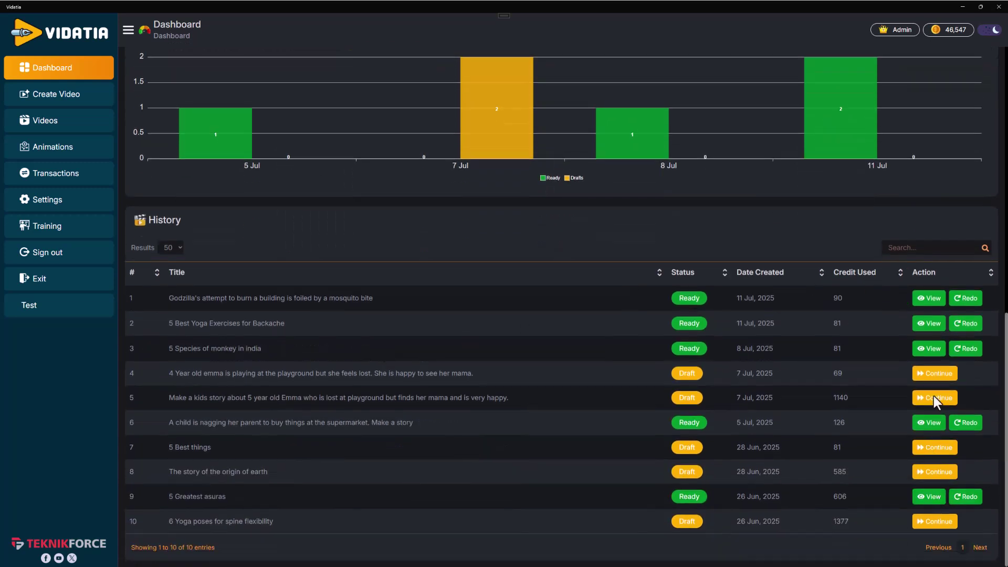
- Redo the Godzilla mosquito video from History, then go back to the dashboard
click(966, 298)
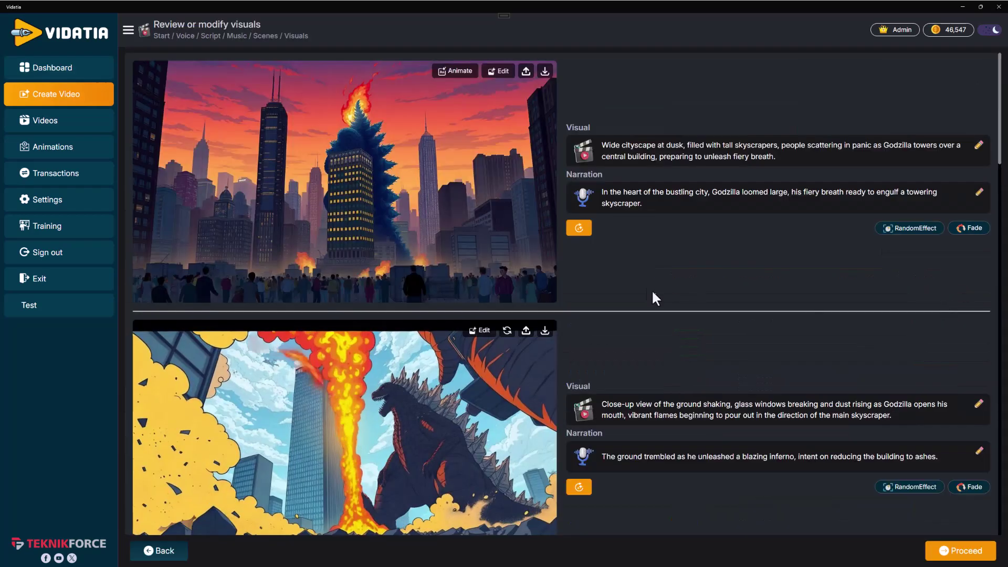
scroll(652, 289, down, 3)
scroll(670, 344, down, 3)
scroll(682, 290, up, 2)
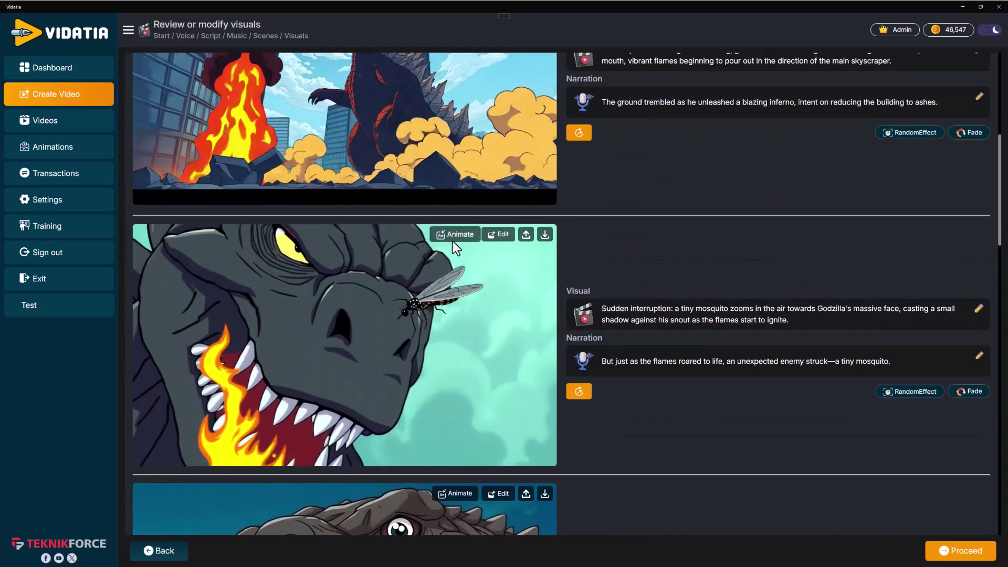
scroll(738, 442, down, 4)
scroll(738, 442, down, 3)
scroll(739, 442, down, 3)
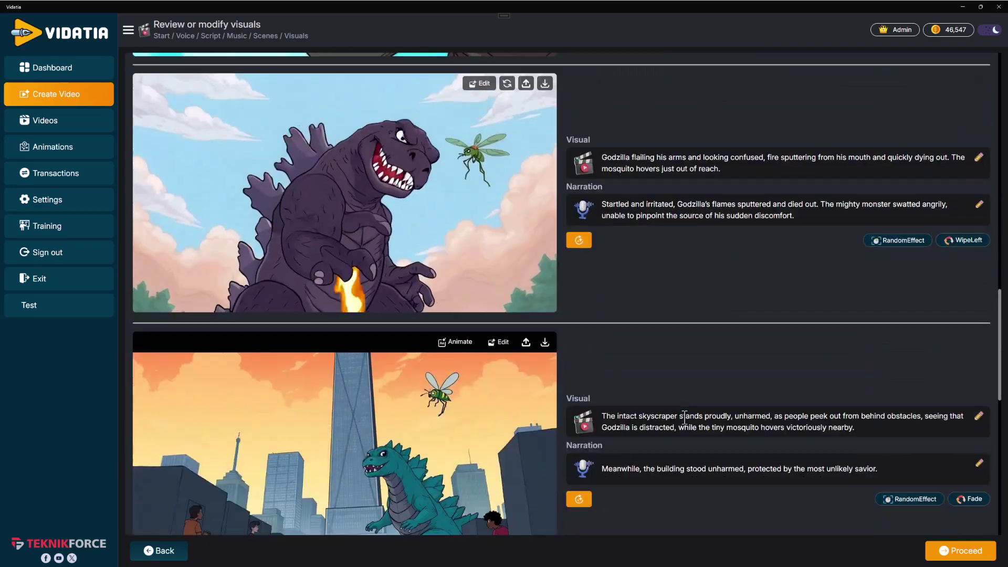
scroll(630, 394, down, 3)
click(52, 67)
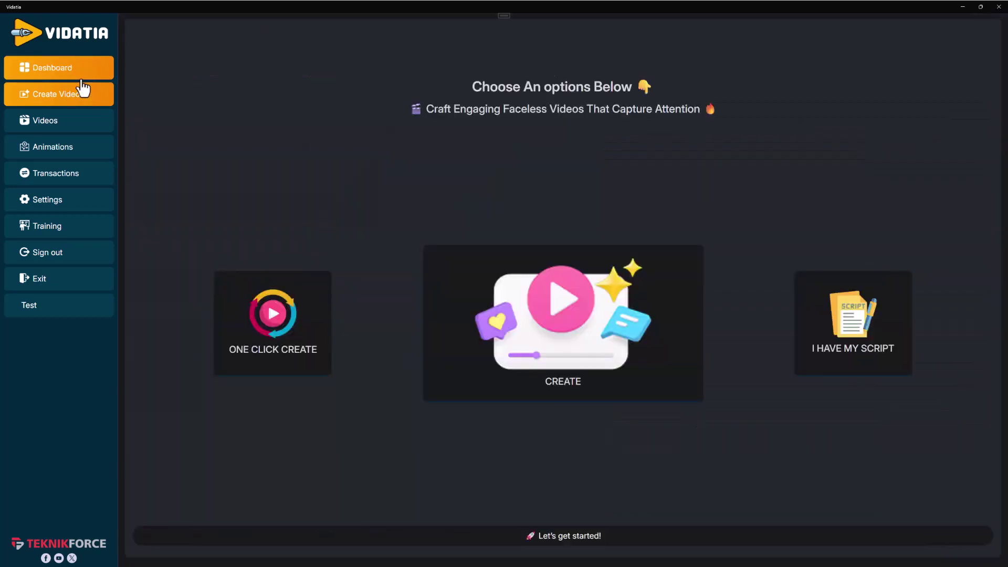
scroll(831, 337, down, 4)
scroll(819, 354, down, 5)
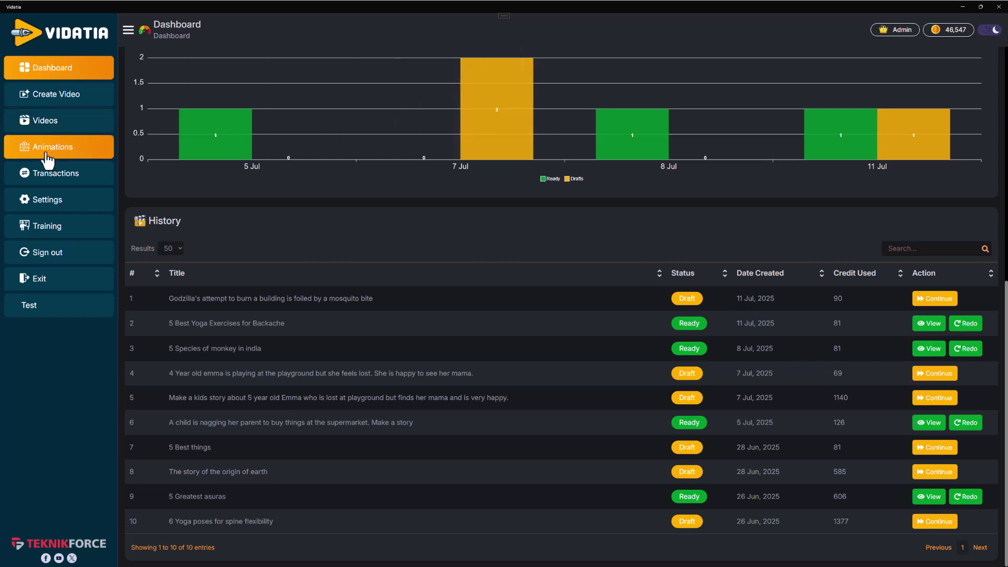
- Browse the Videos and Animations libraries, then revisit the dashboard and the Videos list
click(53, 123)
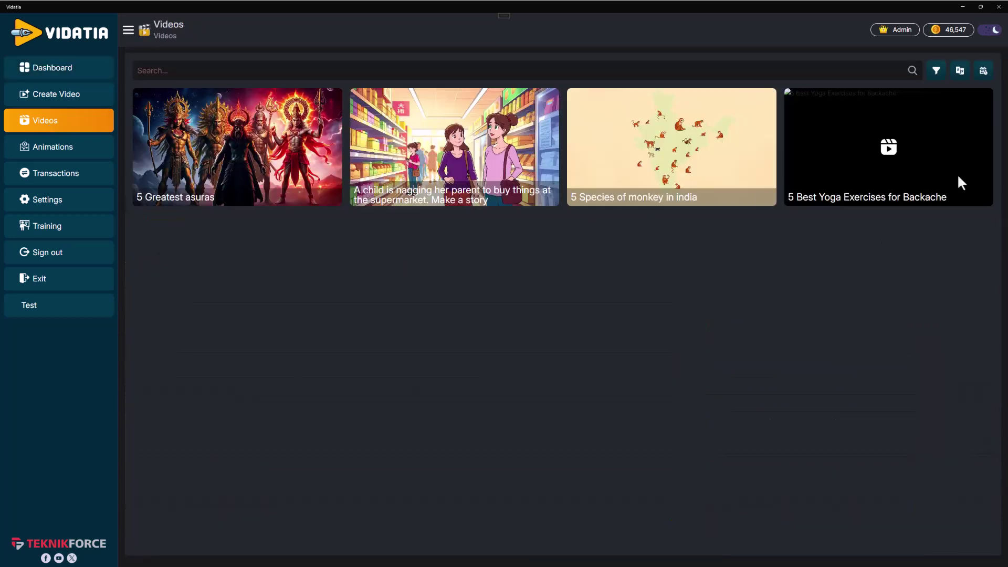
click(103, 148)
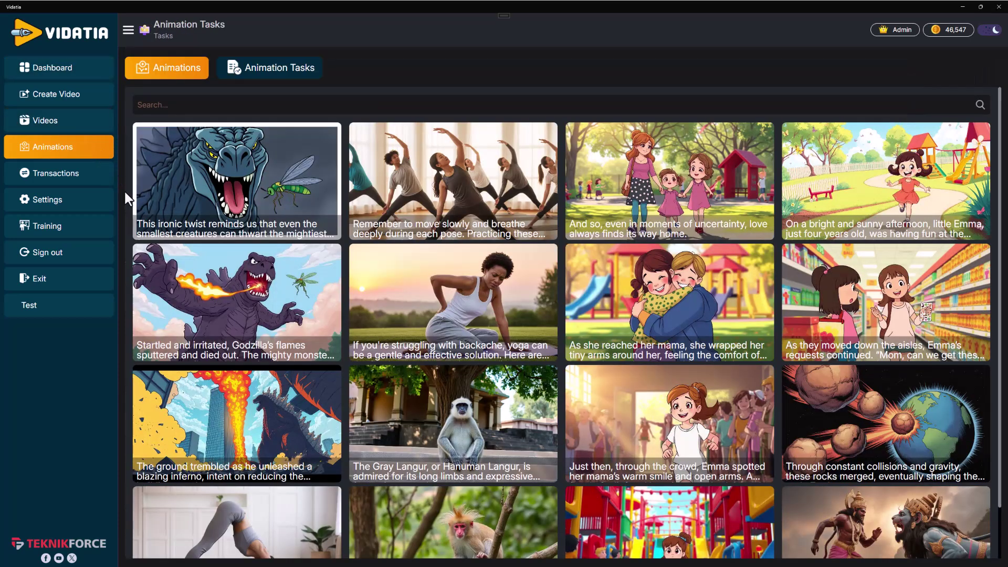
scroll(598, 379, down, 1)
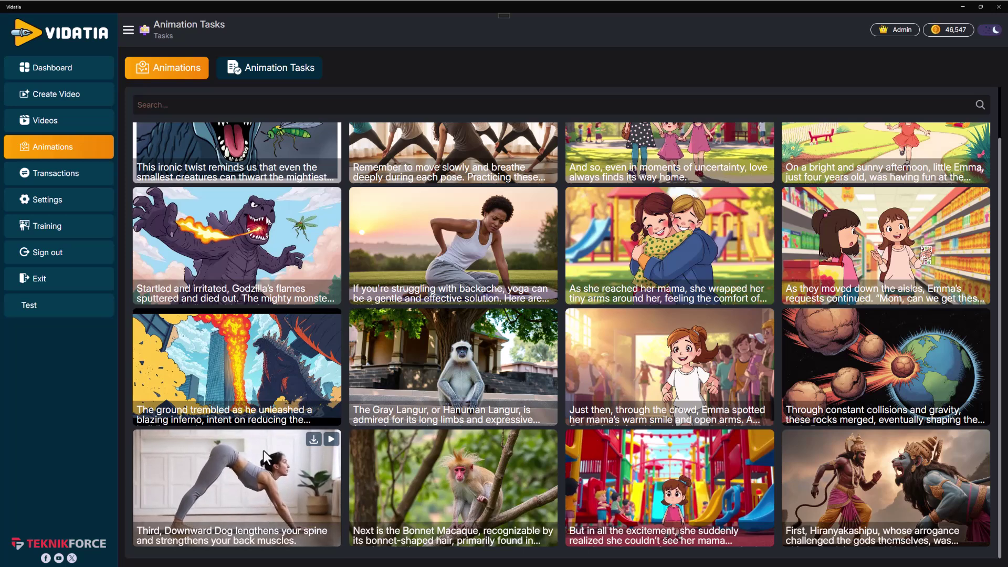
mouse_move(453, 299)
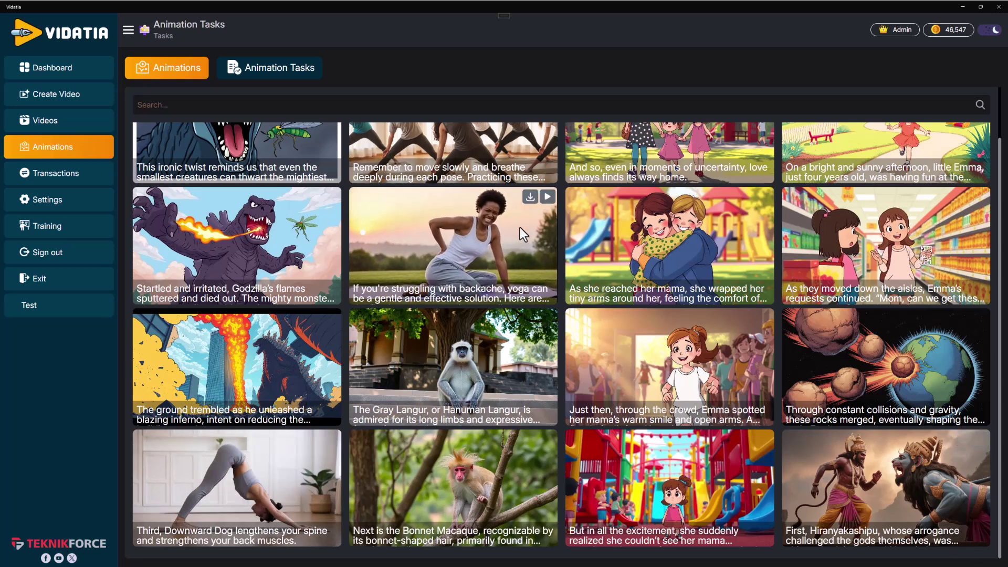
click(58, 73)
click(72, 120)
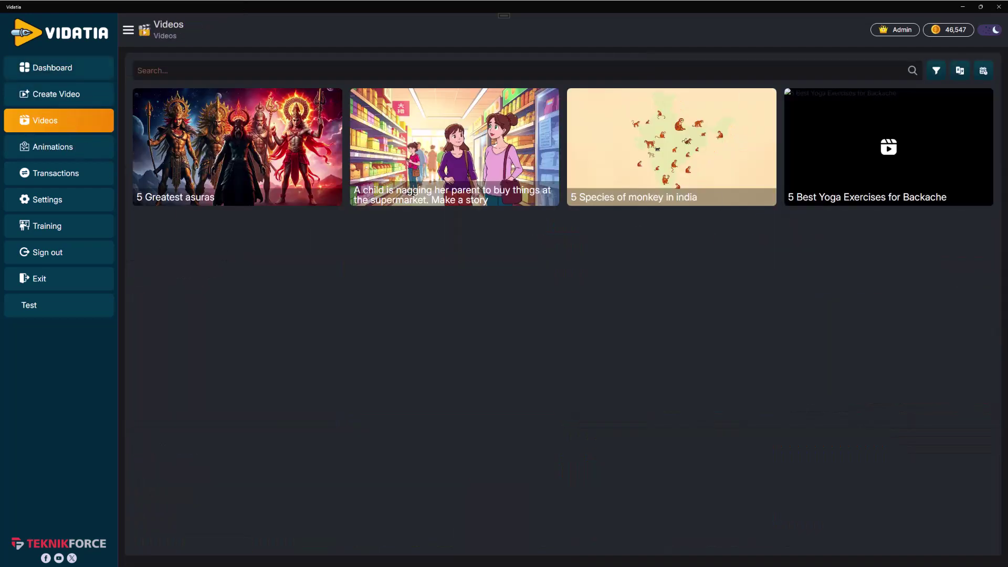
- Redo the yoga backache video and review its scenes, leaving the motion effect unchanged
click(56, 68)
scroll(896, 434, down, 5)
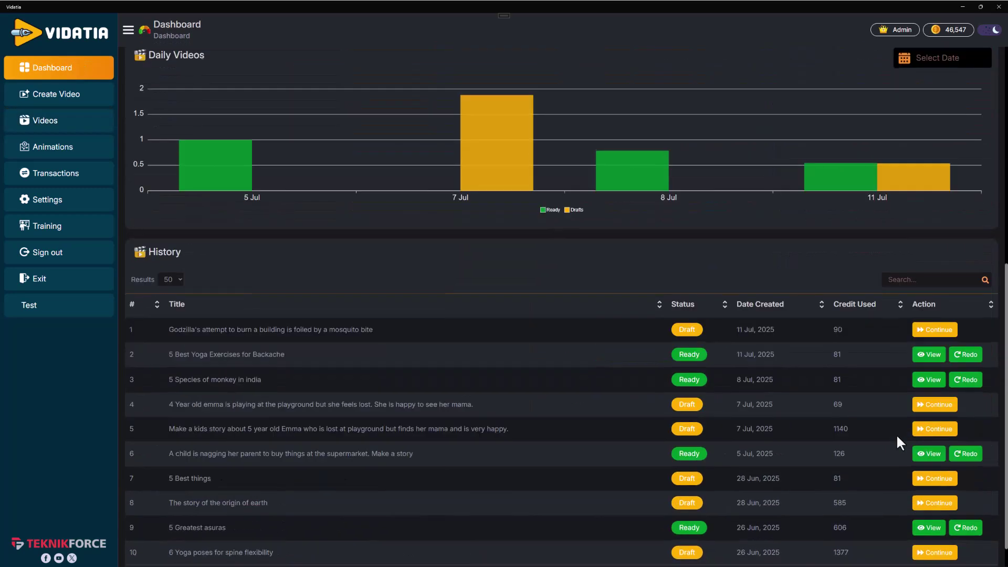
click(968, 356)
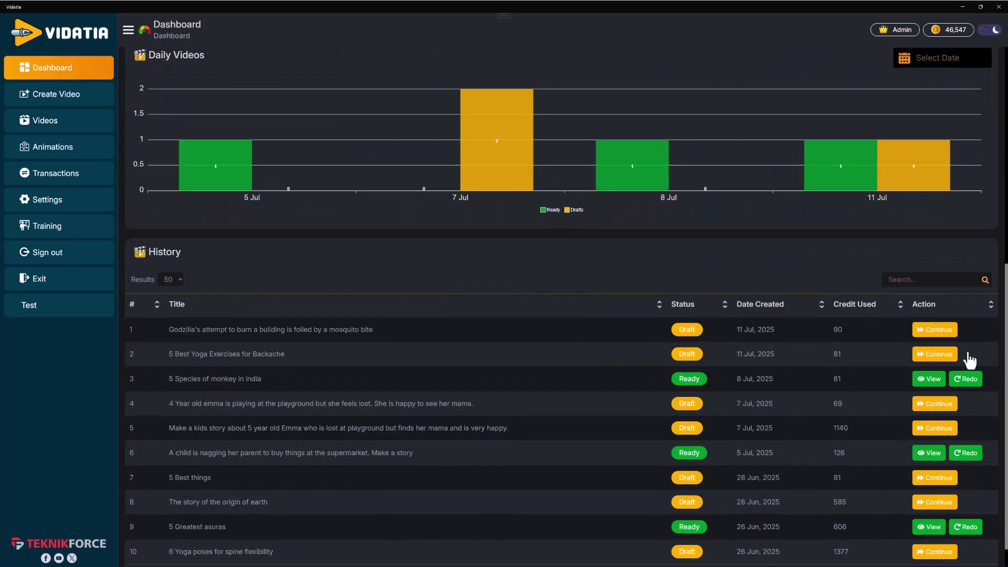
click(932, 354)
click(478, 318)
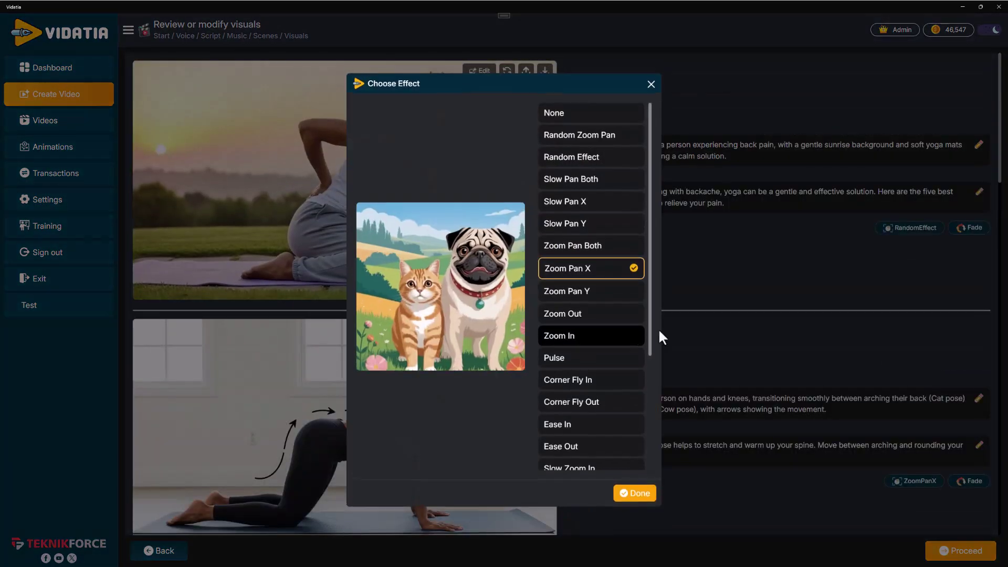
click(650, 84)
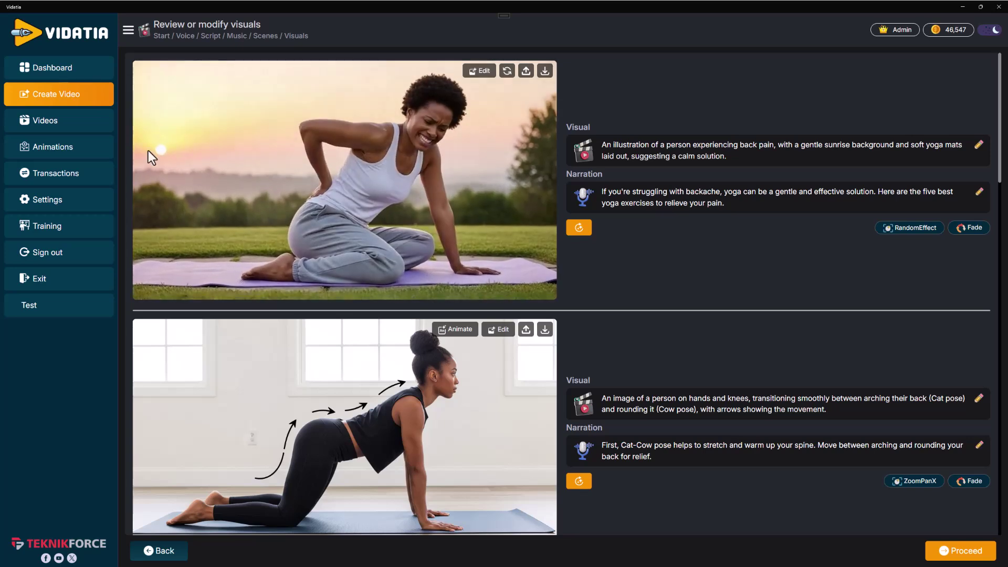
click(75, 67)
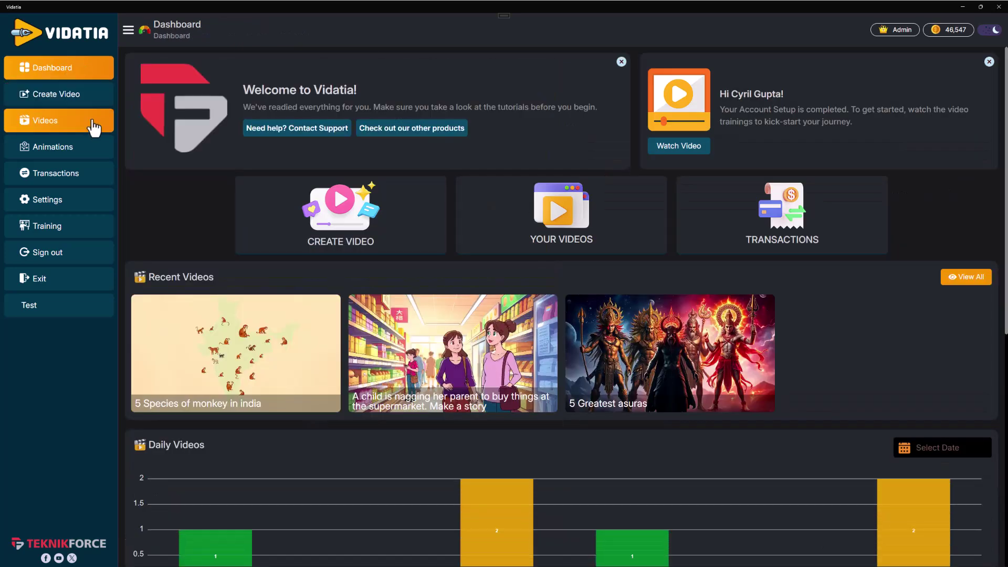
- Check the Videos library, then return to the dashboard overview
click(55, 120)
mouse_move(237, 146)
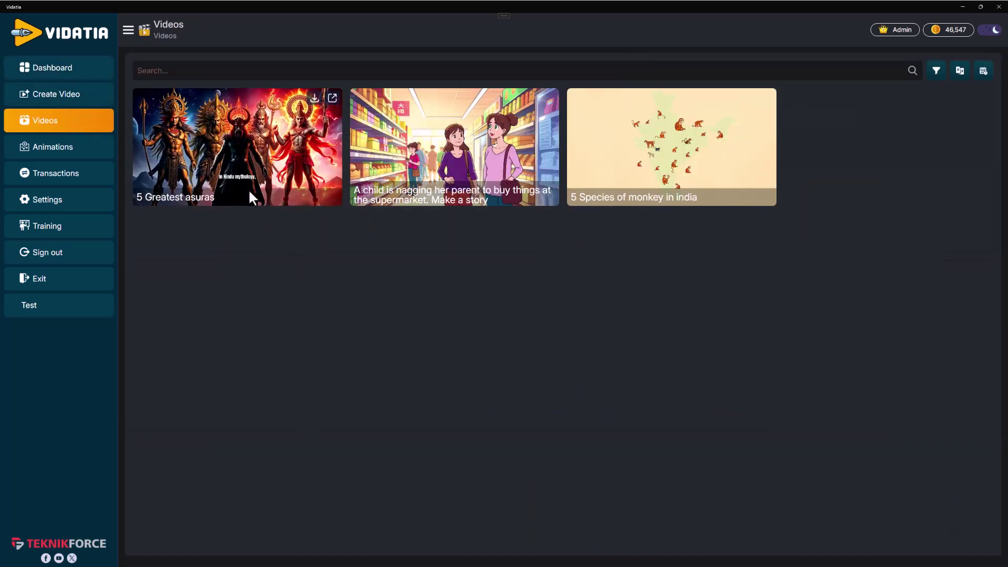
click(32, 70)
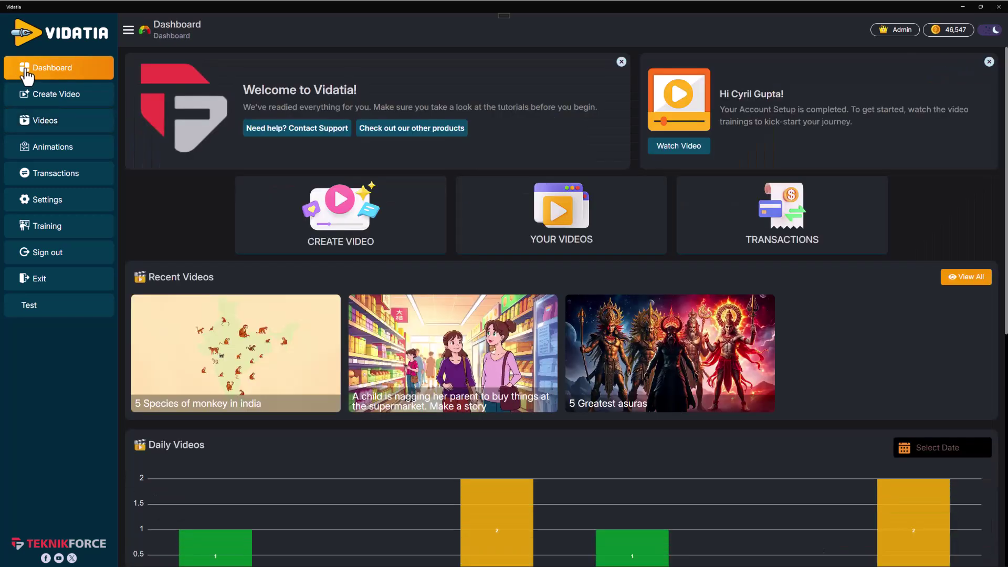
scroll(505, 315, down, 5)
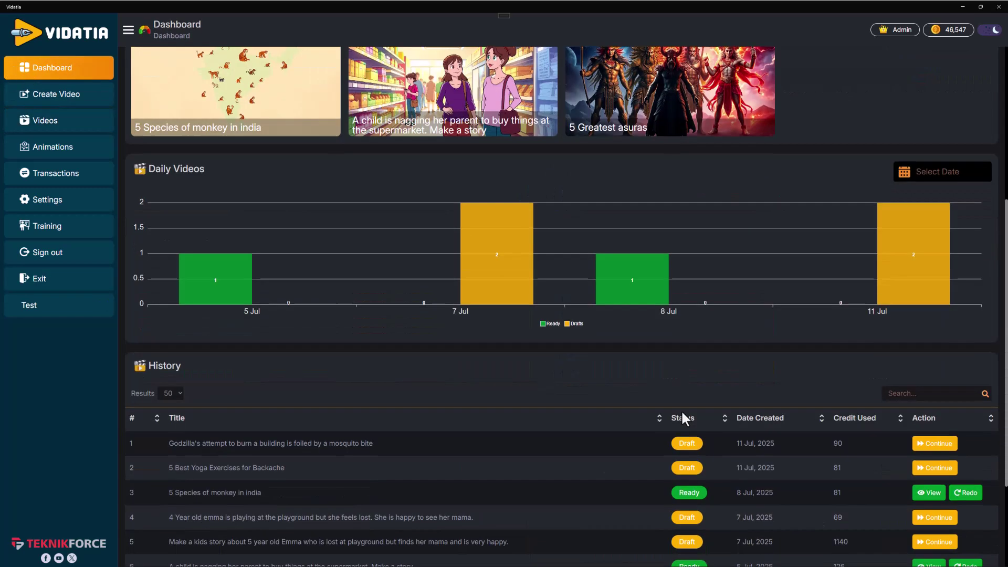
scroll(505, 315, down, 3)
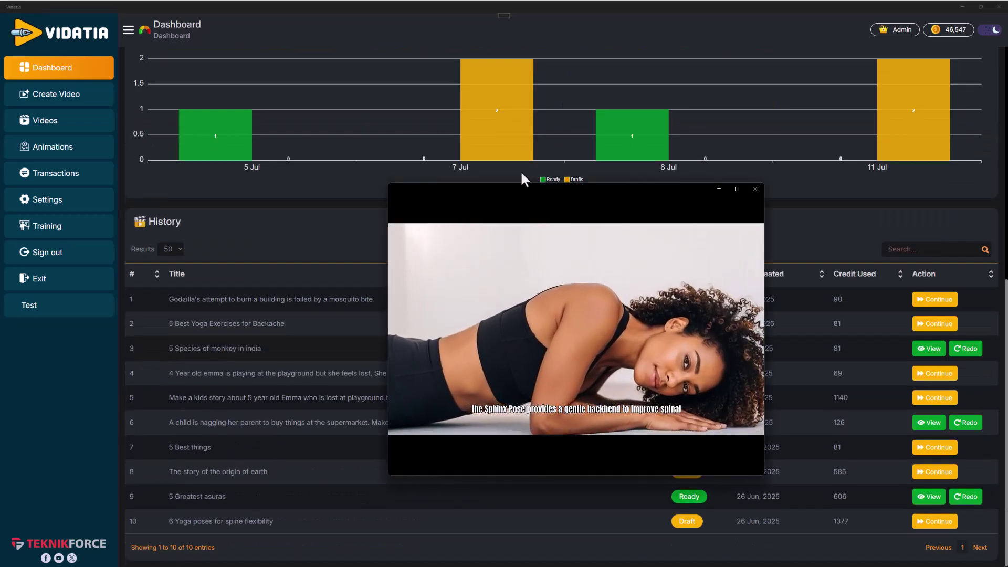